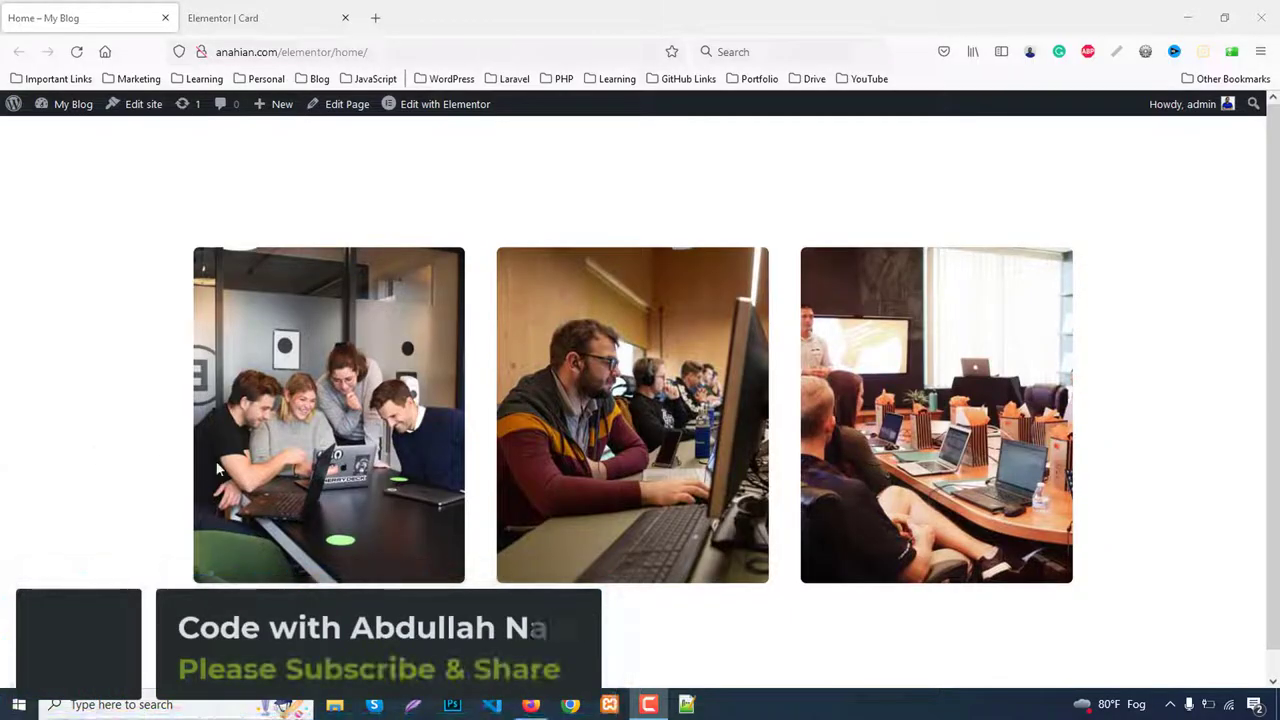
Step: Examine the hover effects on the three image cards of the finished home page
mouse_move(248, 462)
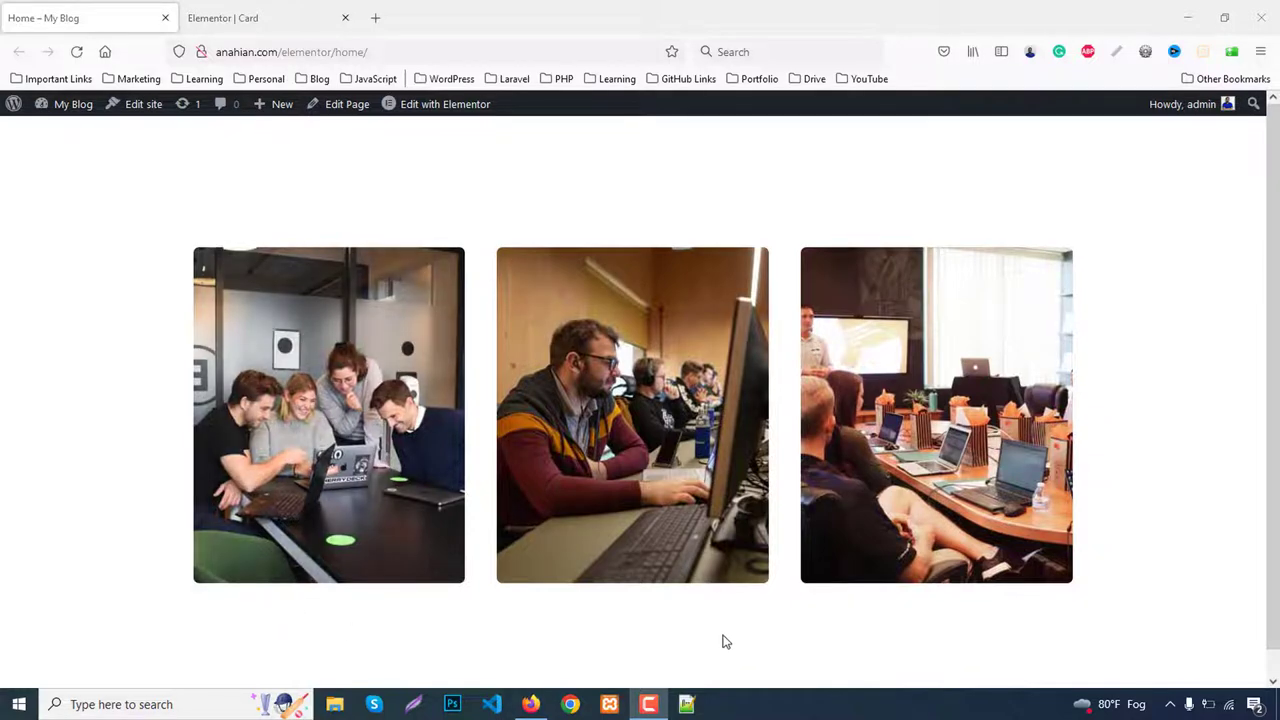
mouse_move(724, 535)
mouse_move(932, 532)
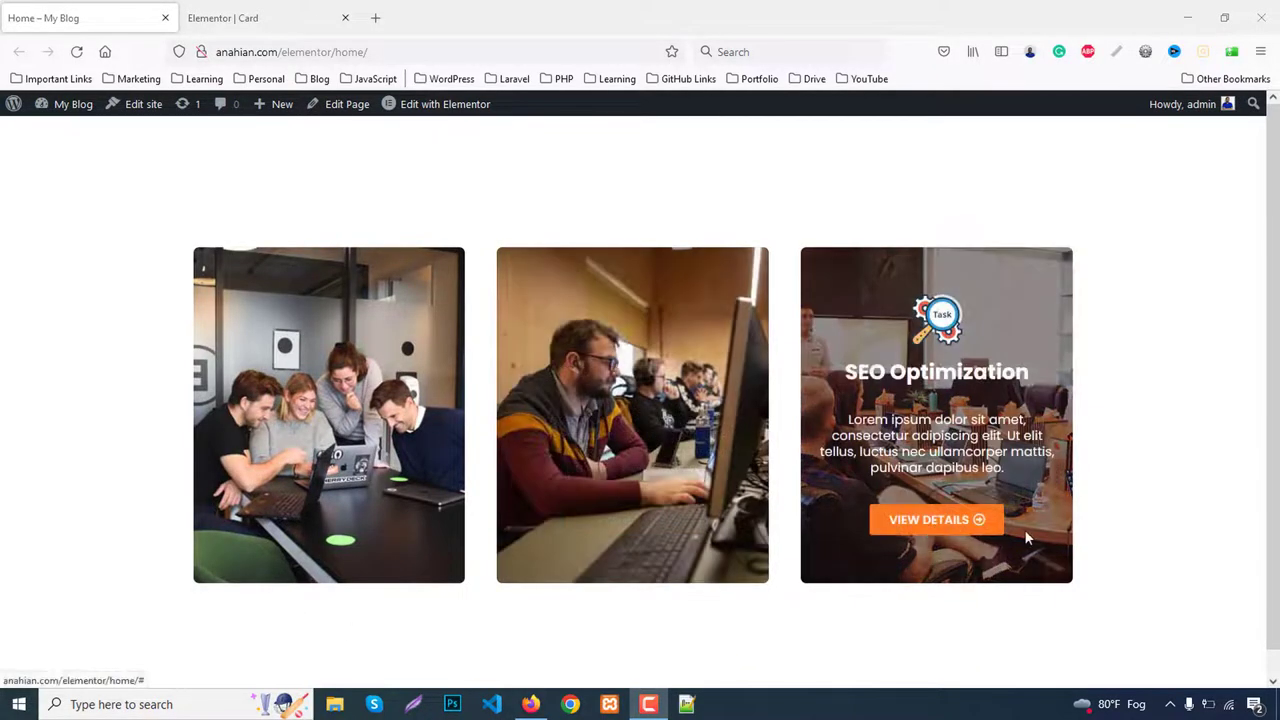
mouse_move(403, 530)
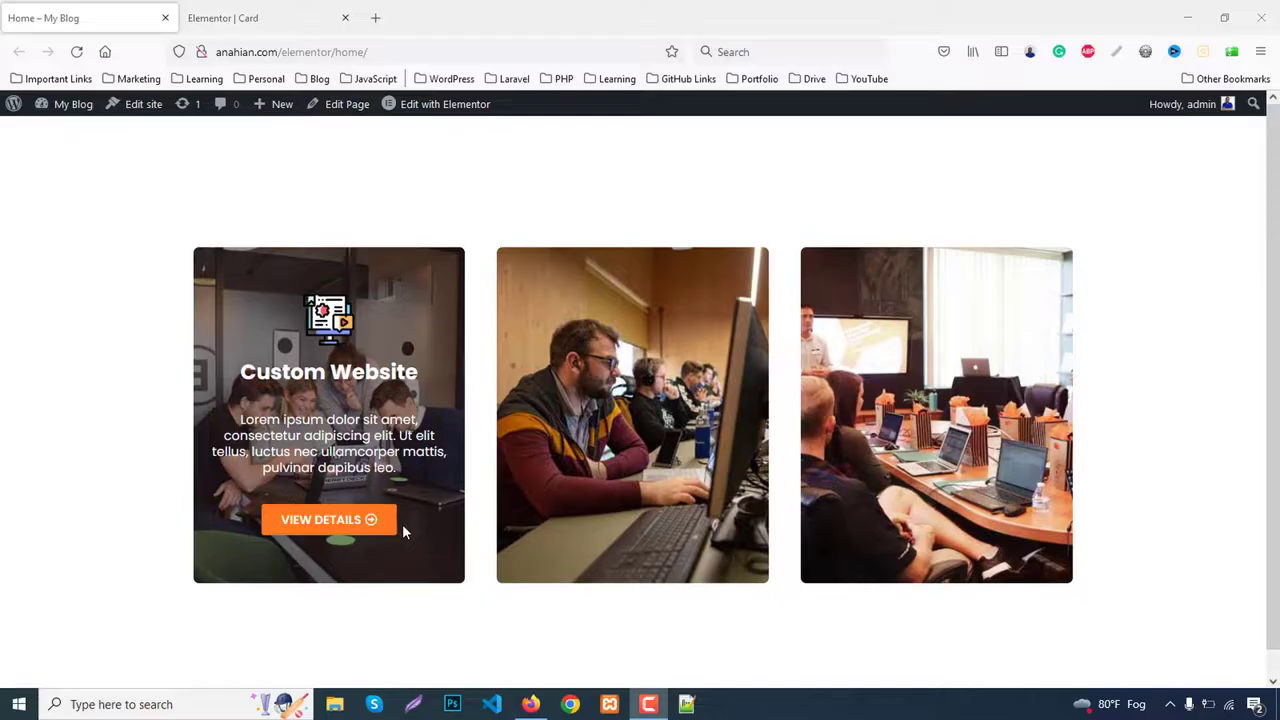
left_click(294, 8)
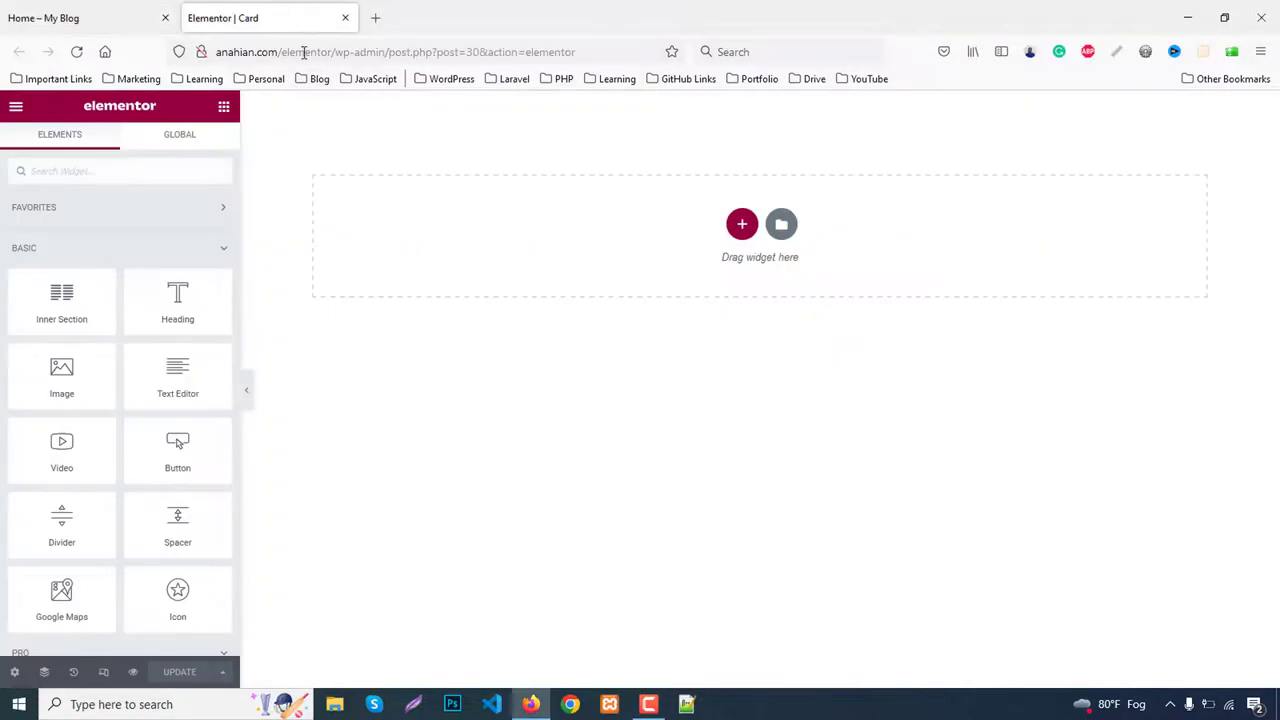
left_click(86, 12)
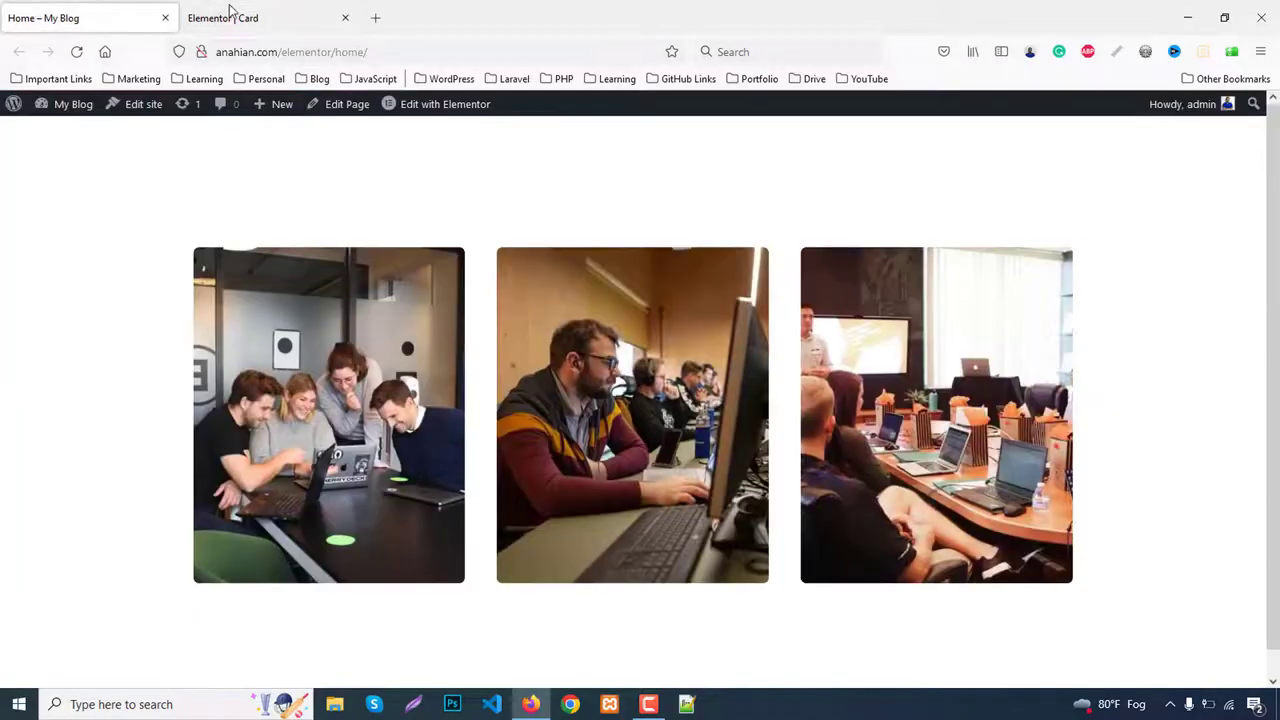
Step: Add a section with three equal columns to the Card page and set its height to Fit To Screen
left_click(254, 19)
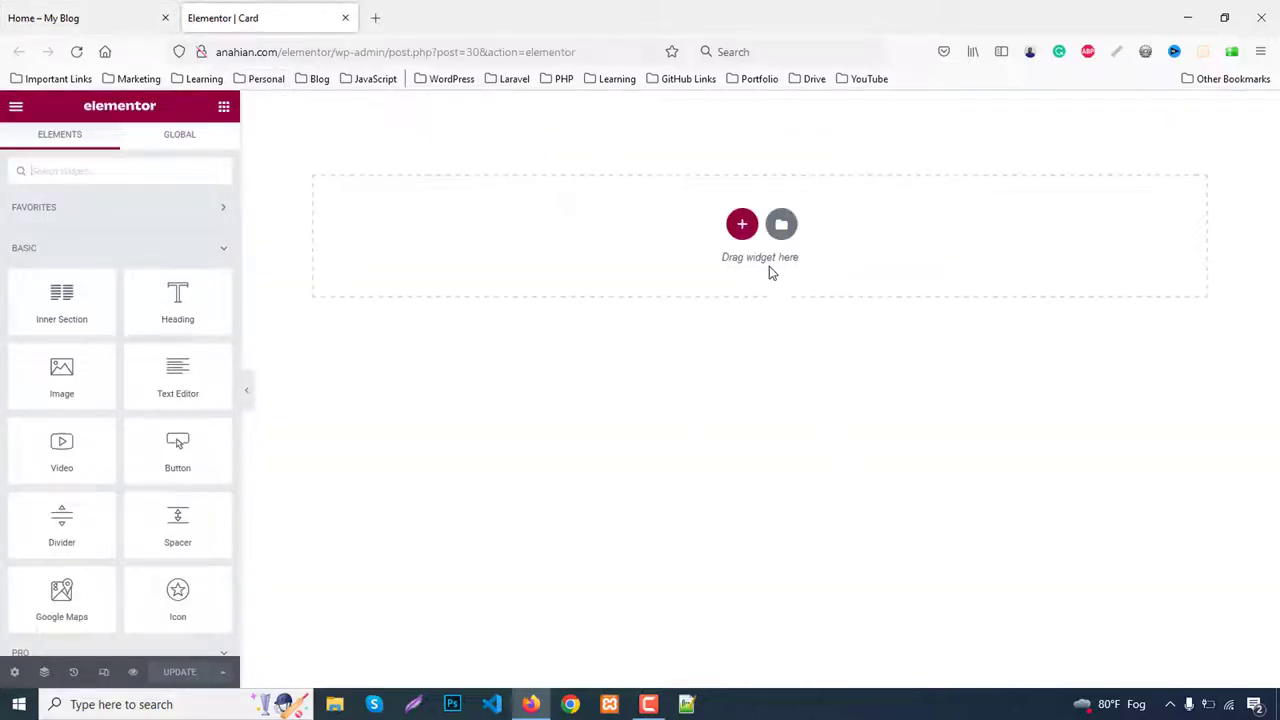
left_click(742, 224)
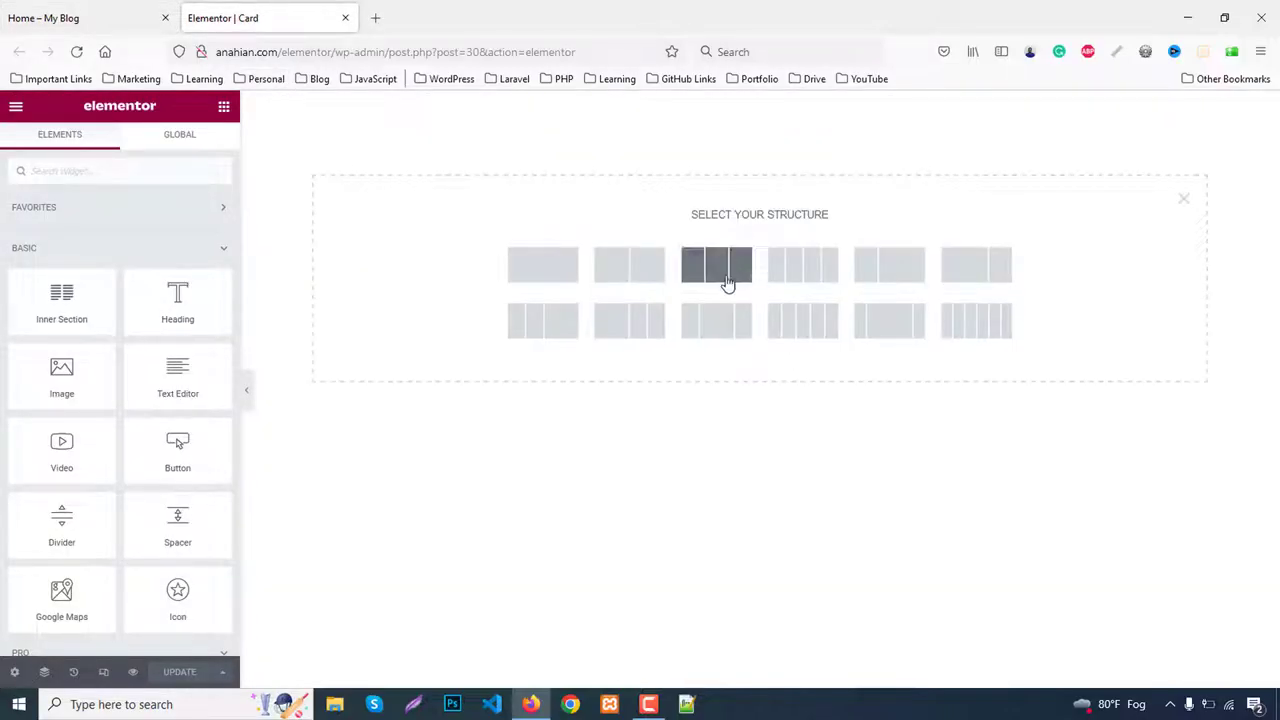
left_click(733, 270)
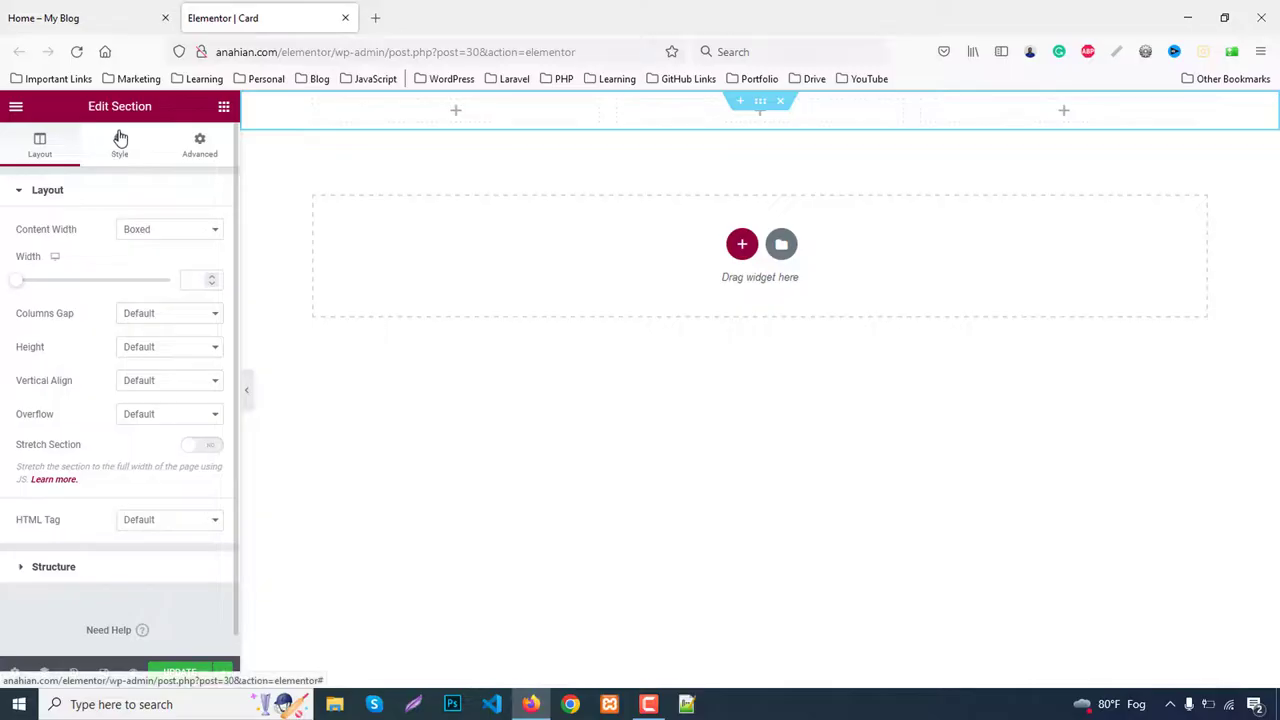
left_click(137, 350)
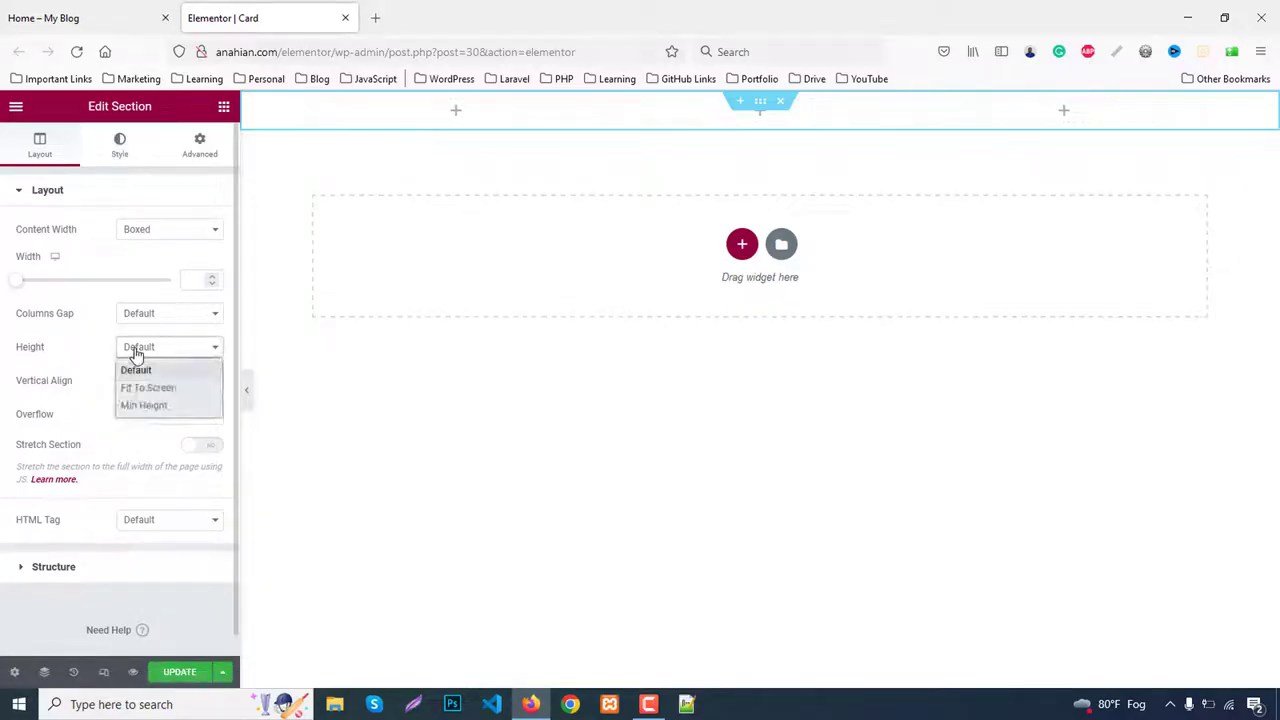
left_click(160, 388)
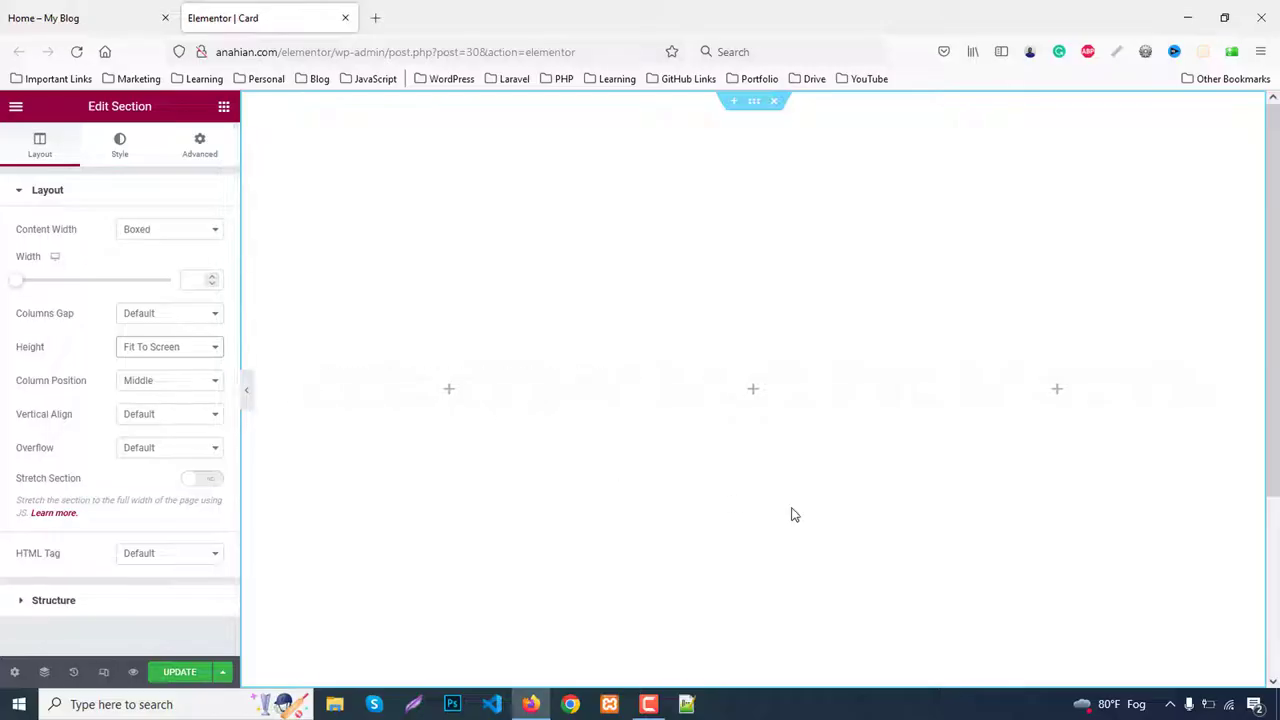
Step: Place an Inner Section in the middle column and delete its second inner column
left_click(754, 393)
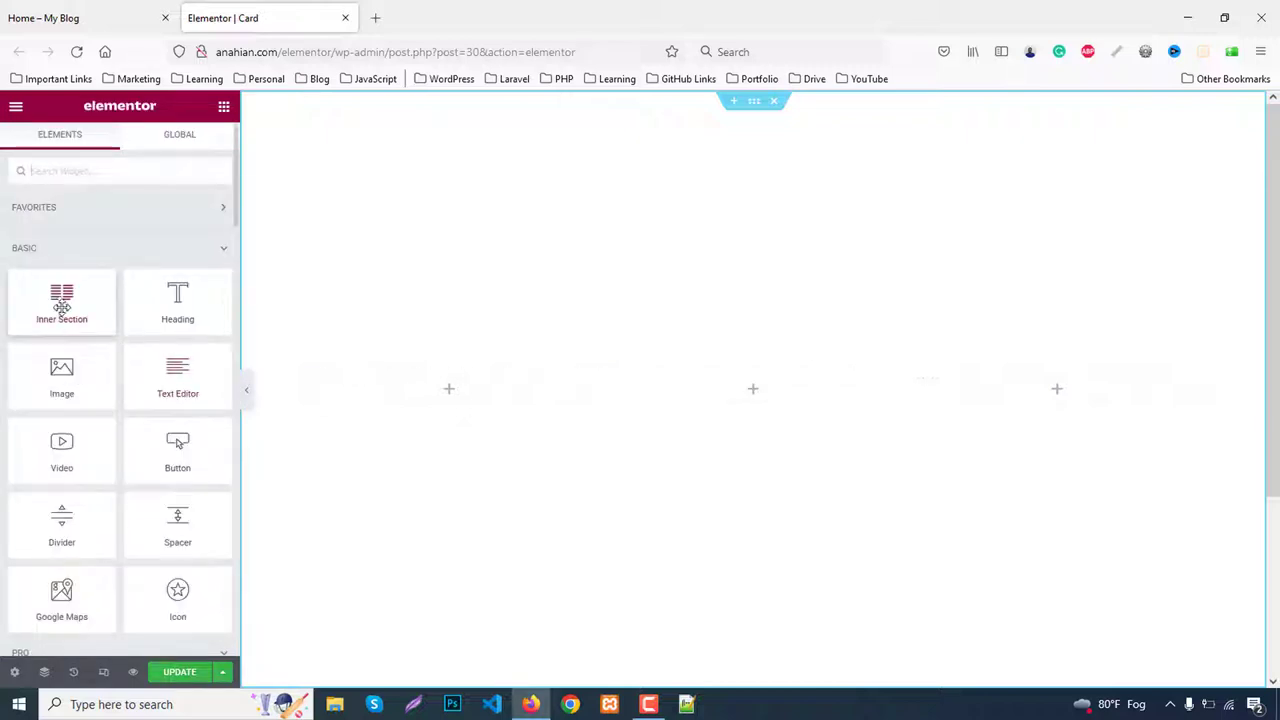
left_click_drag(61, 305, 792, 396)
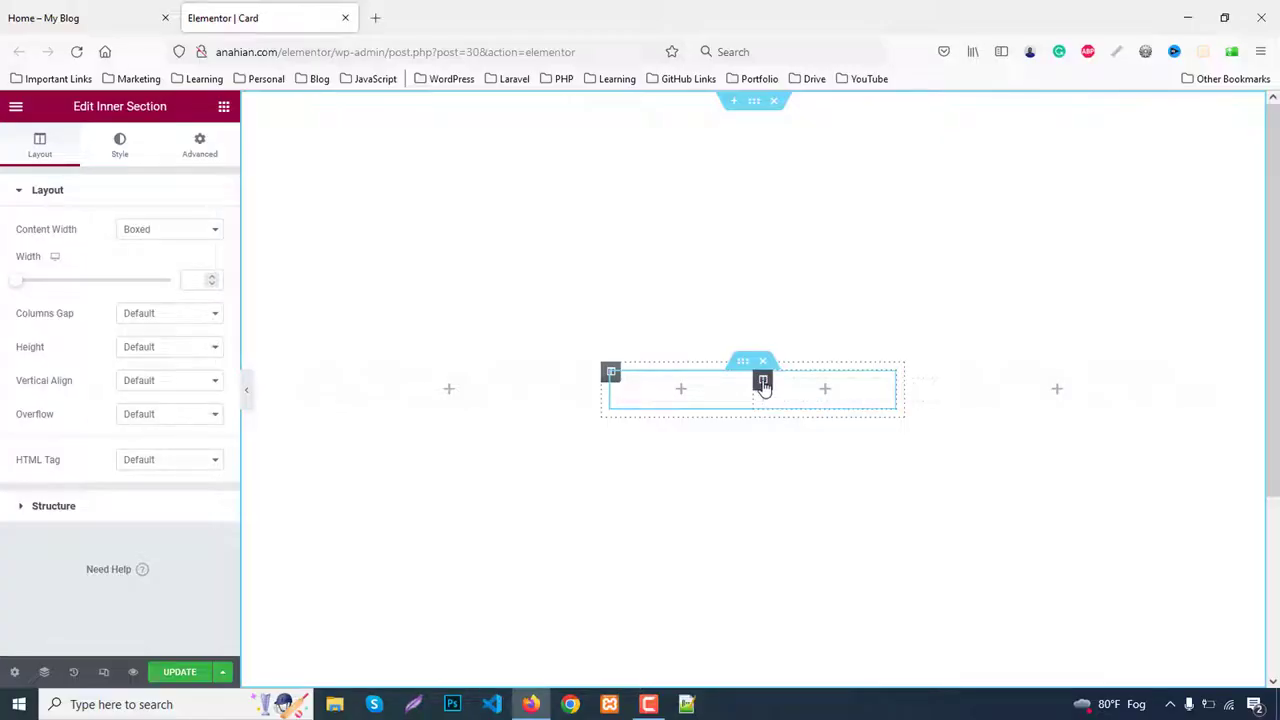
right_click(763, 384)
left_click(823, 608)
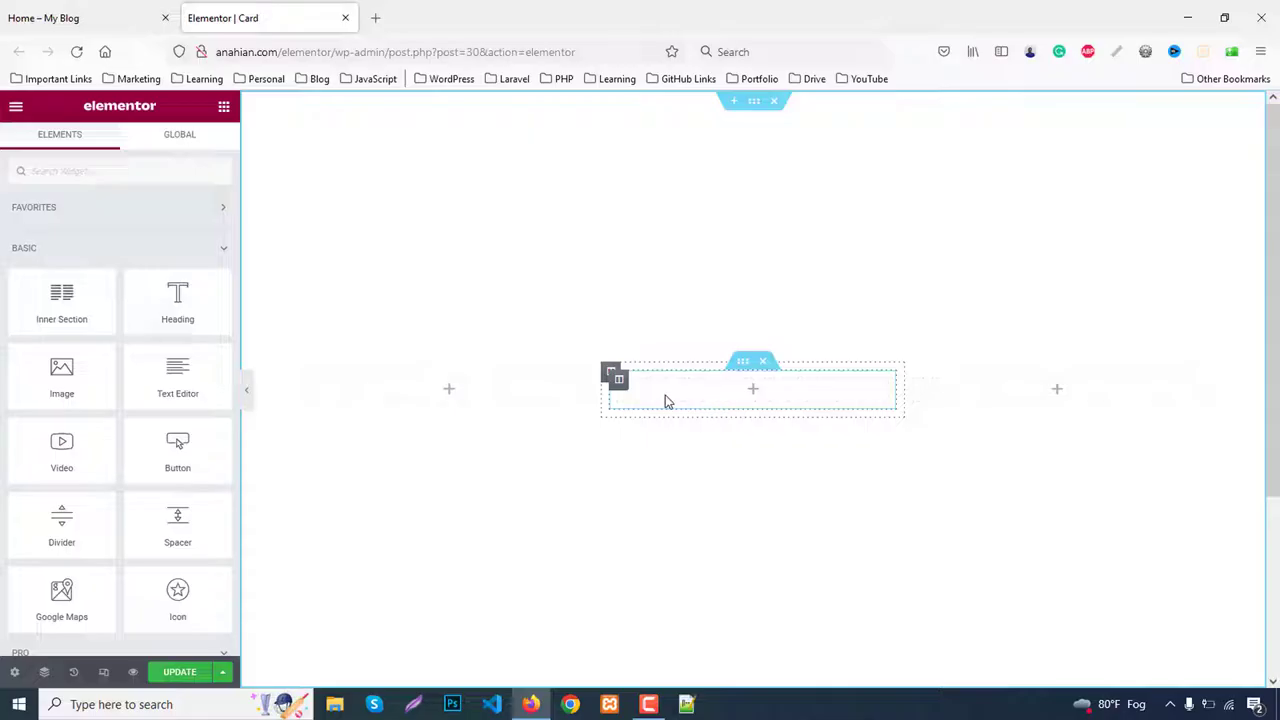
Step: Give the outer middle column a classic background with the image s1.jpg from the media library
left_click(607, 374)
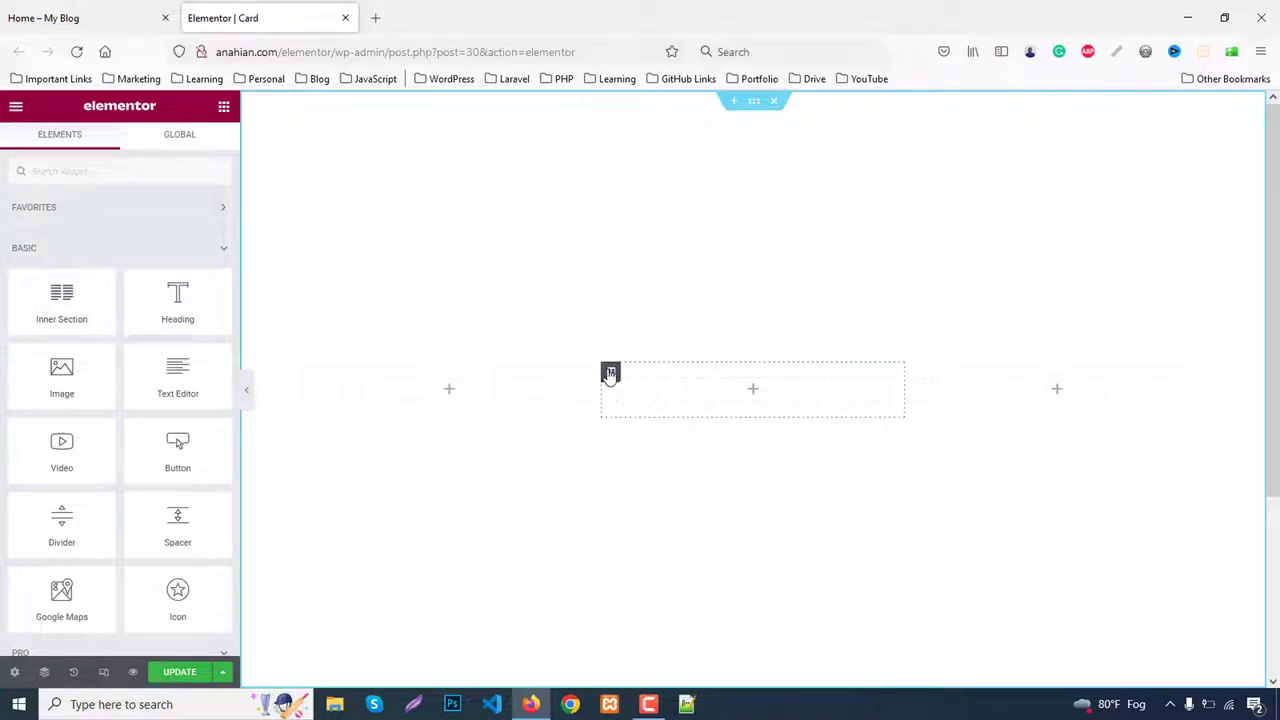
left_click(610, 374)
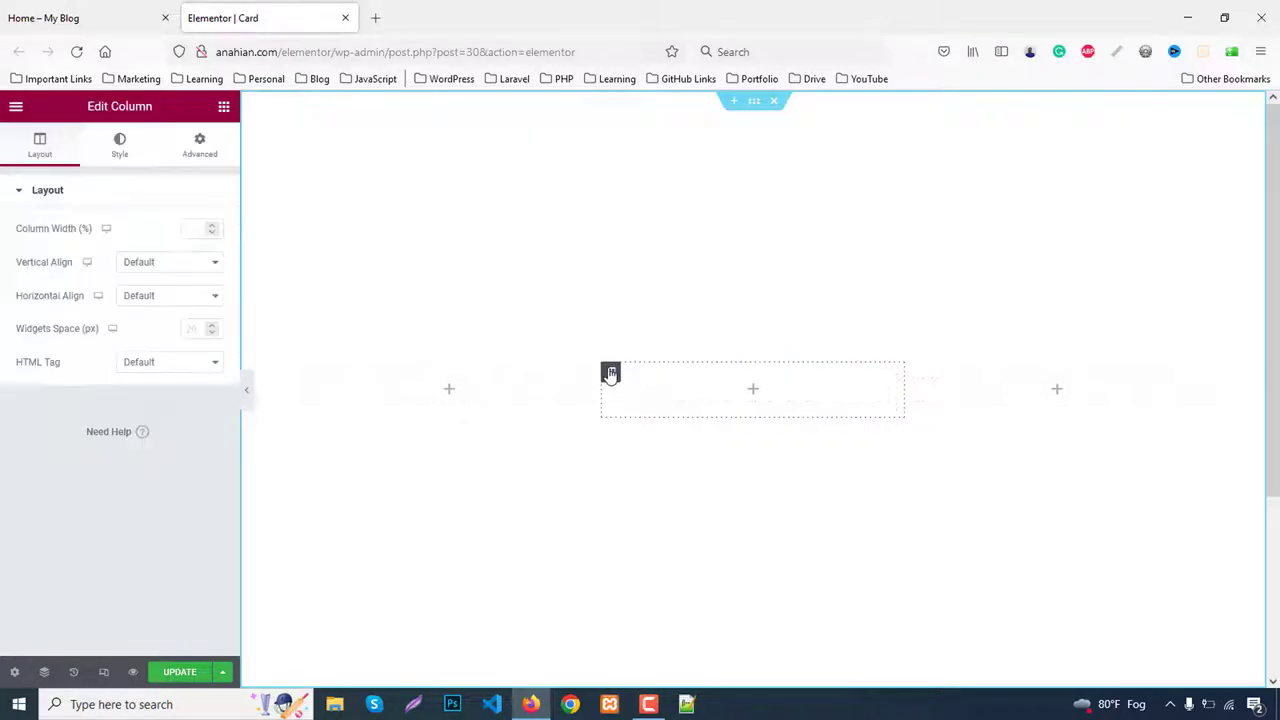
left_click(113, 155)
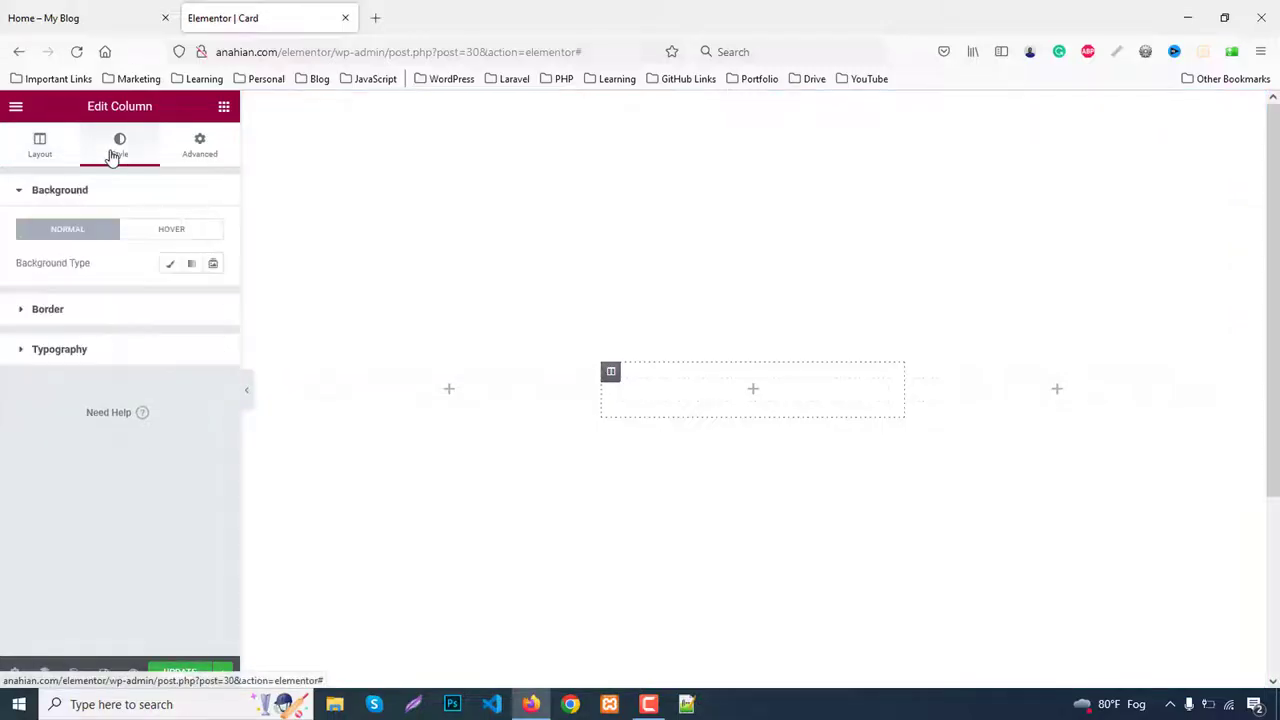
left_click(170, 264)
left_click(152, 372)
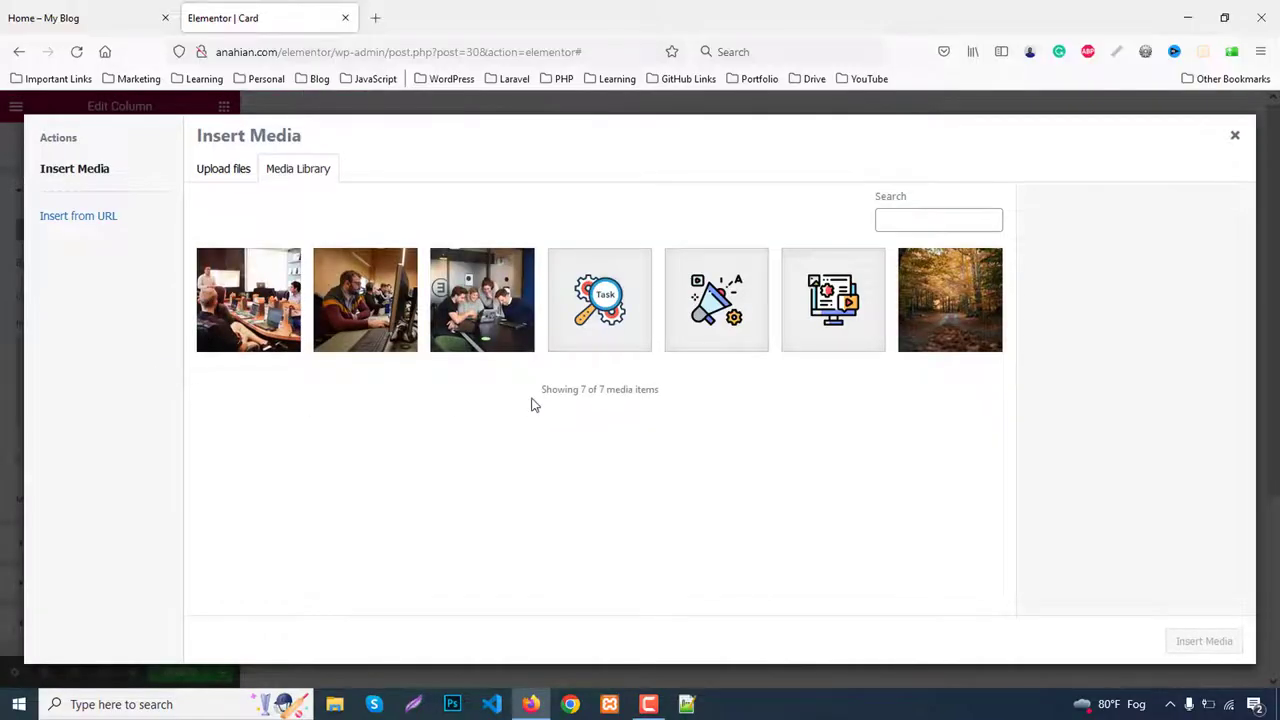
left_click(480, 305)
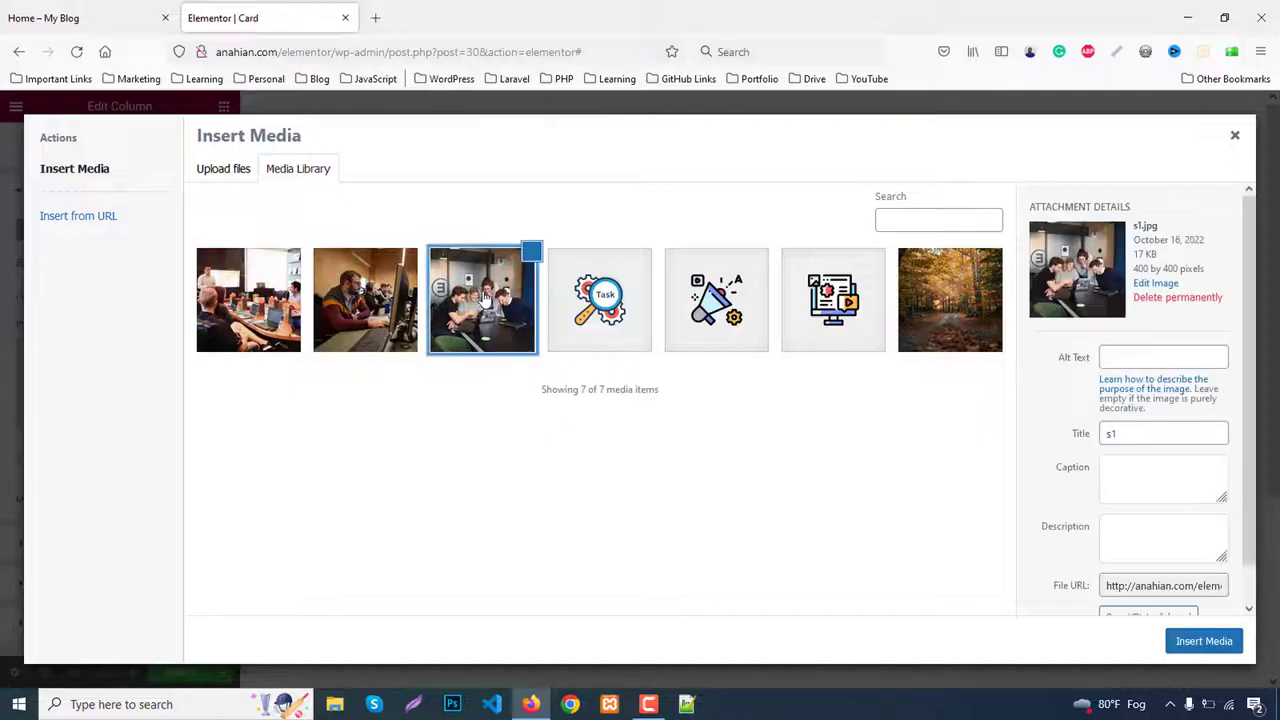
left_click(1210, 645)
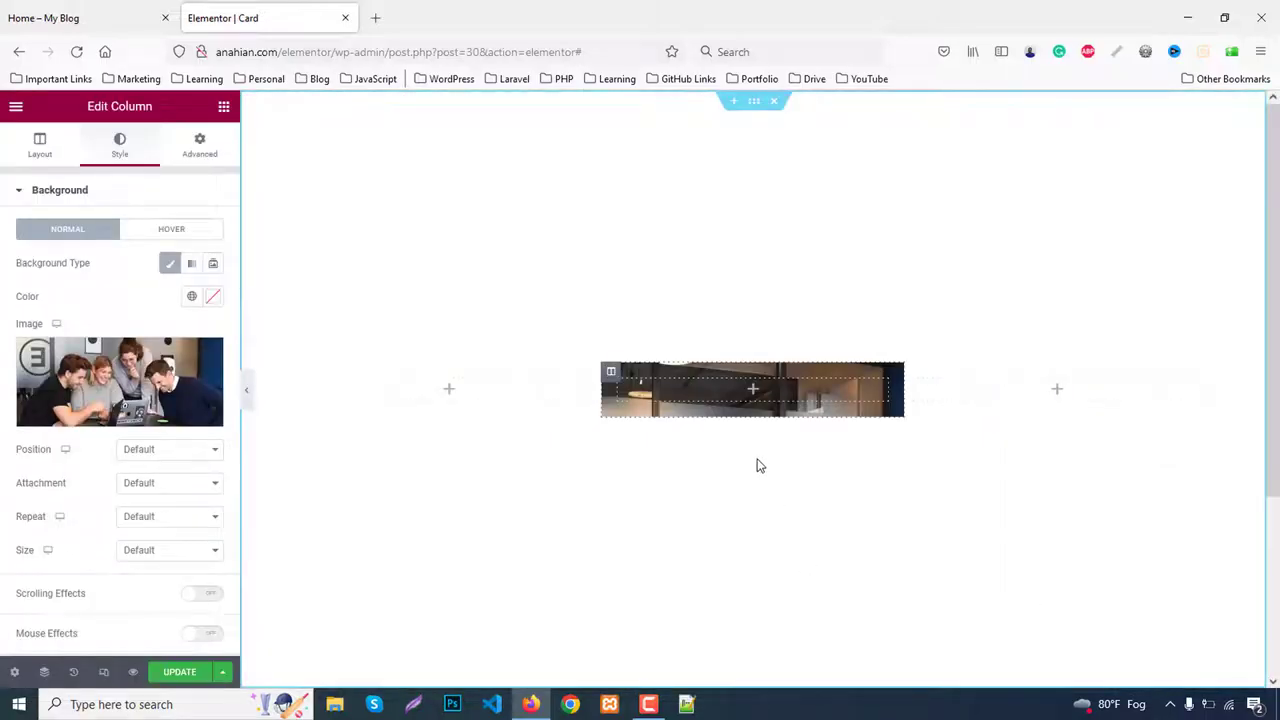
Step: Set the background image's position to Center Center and its size to Cover
left_click(140, 452)
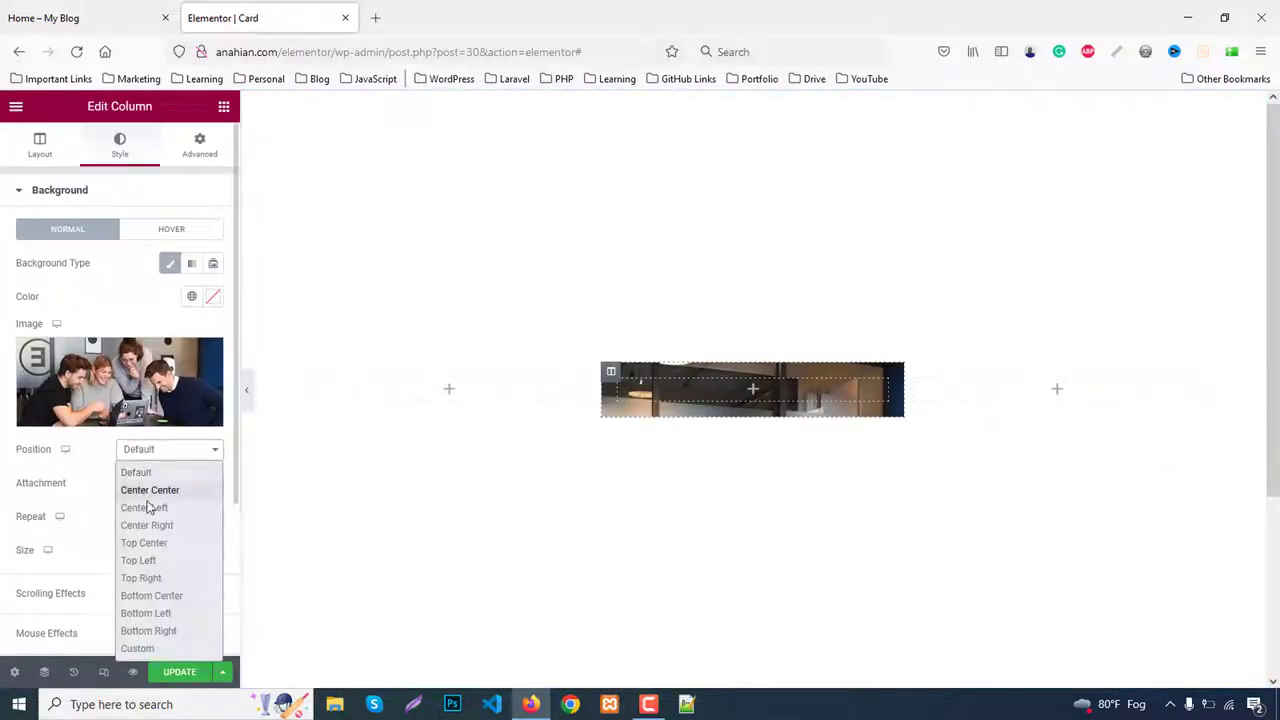
left_click(150, 490)
left_click(148, 551)
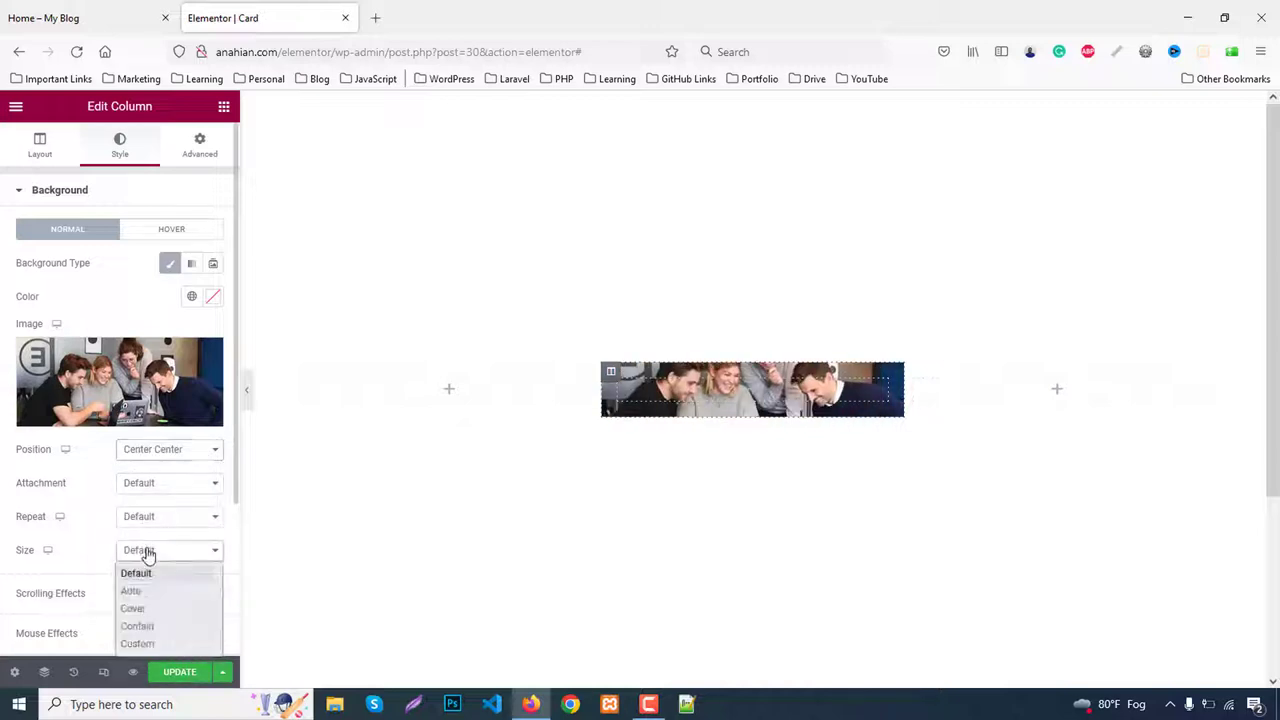
left_click(149, 609)
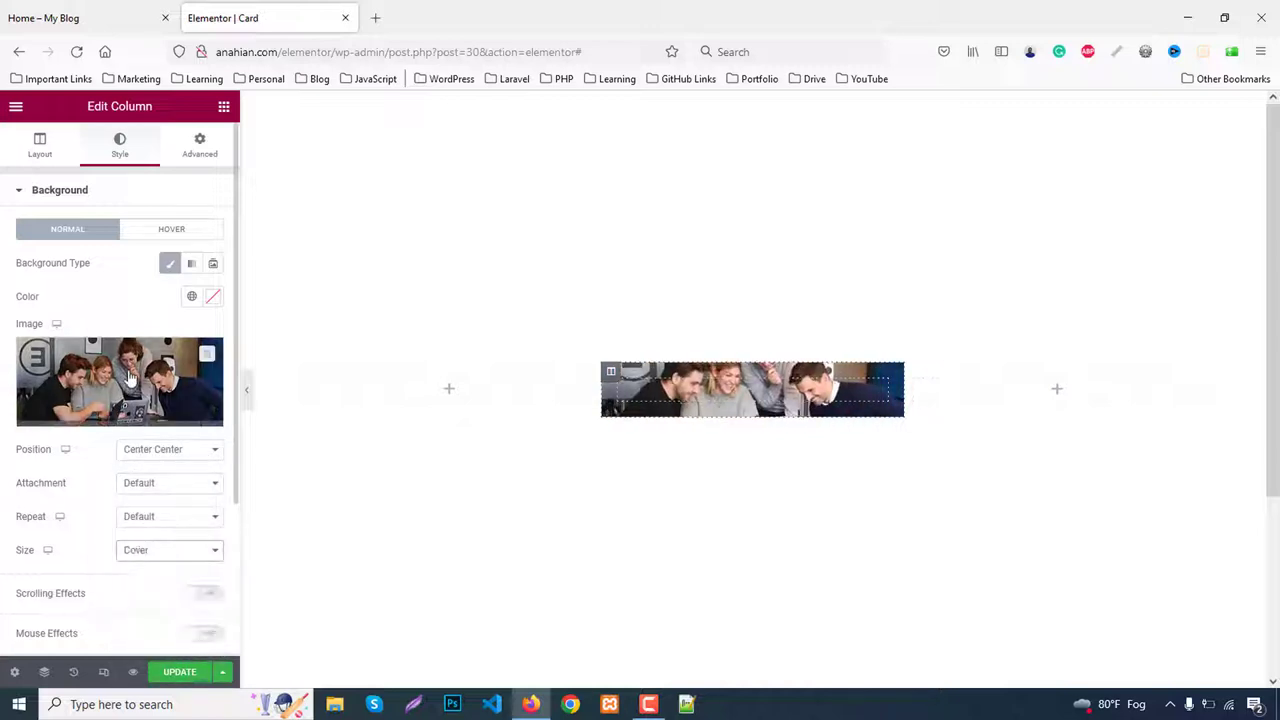
Step: Set the middle column's border radius to 7 px on all corners
scroll(122, 490, "down", 2)
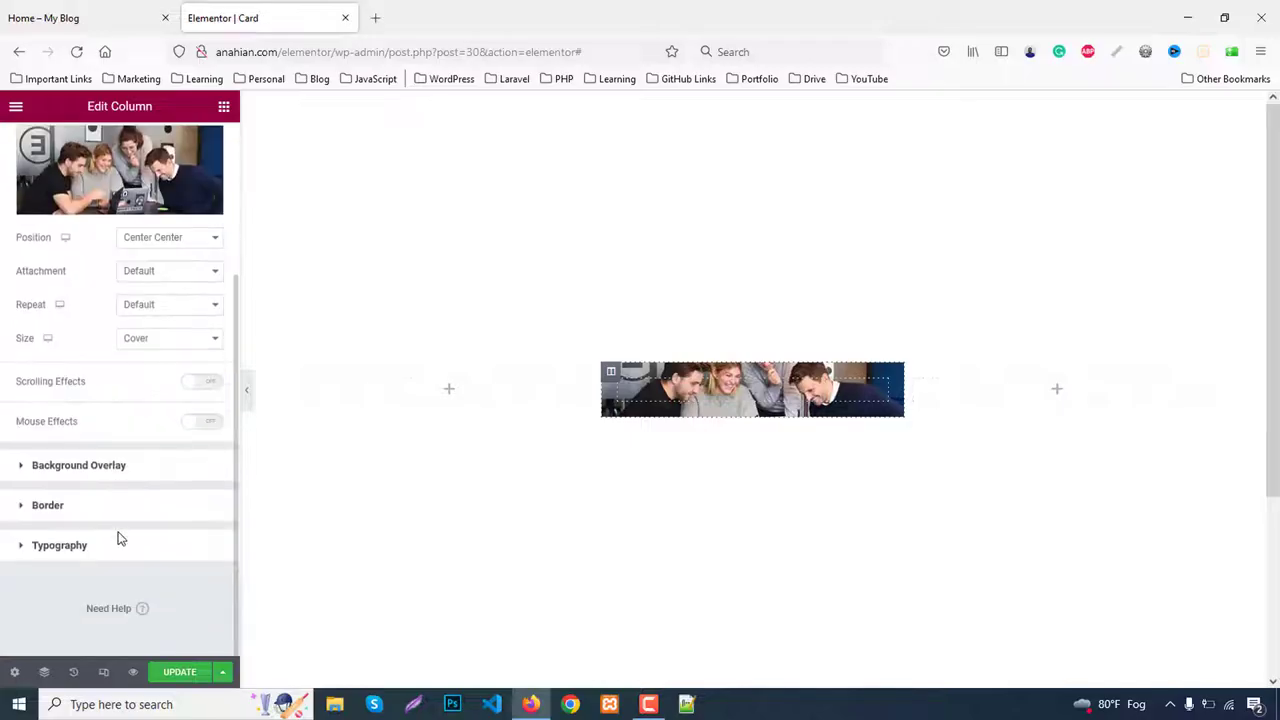
left_click(48, 506)
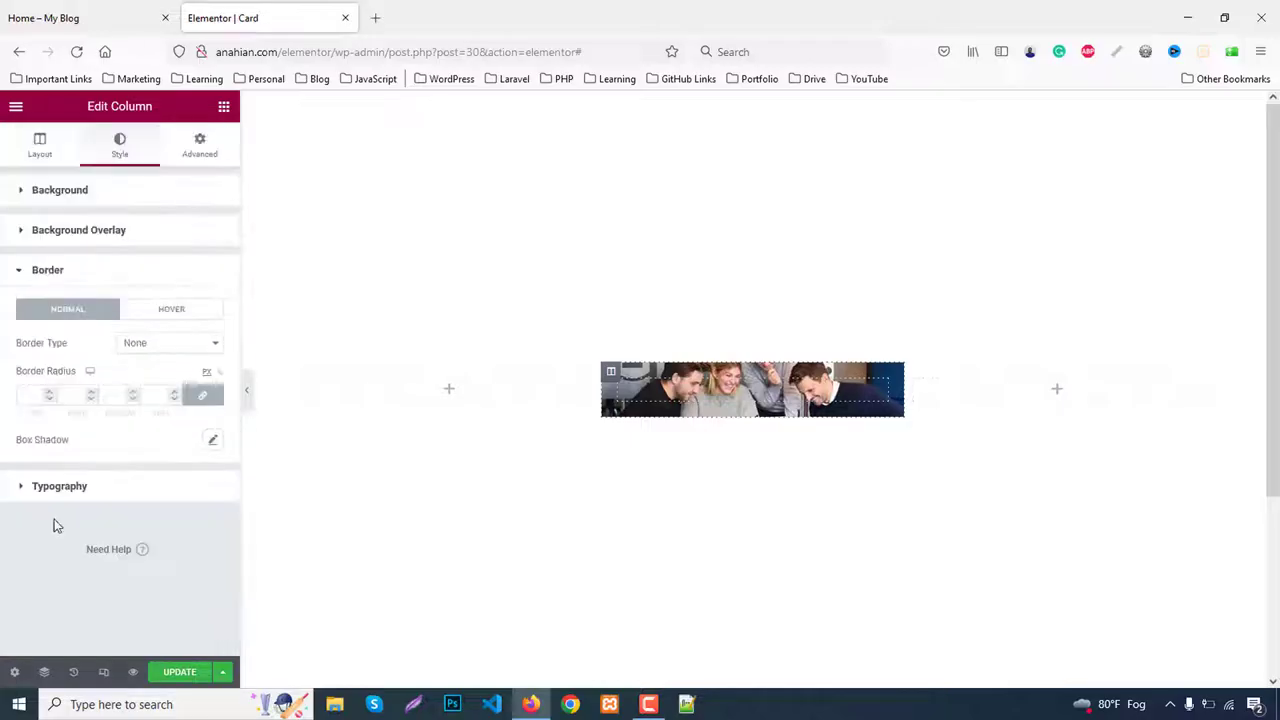
left_click(31, 396)
type("7")
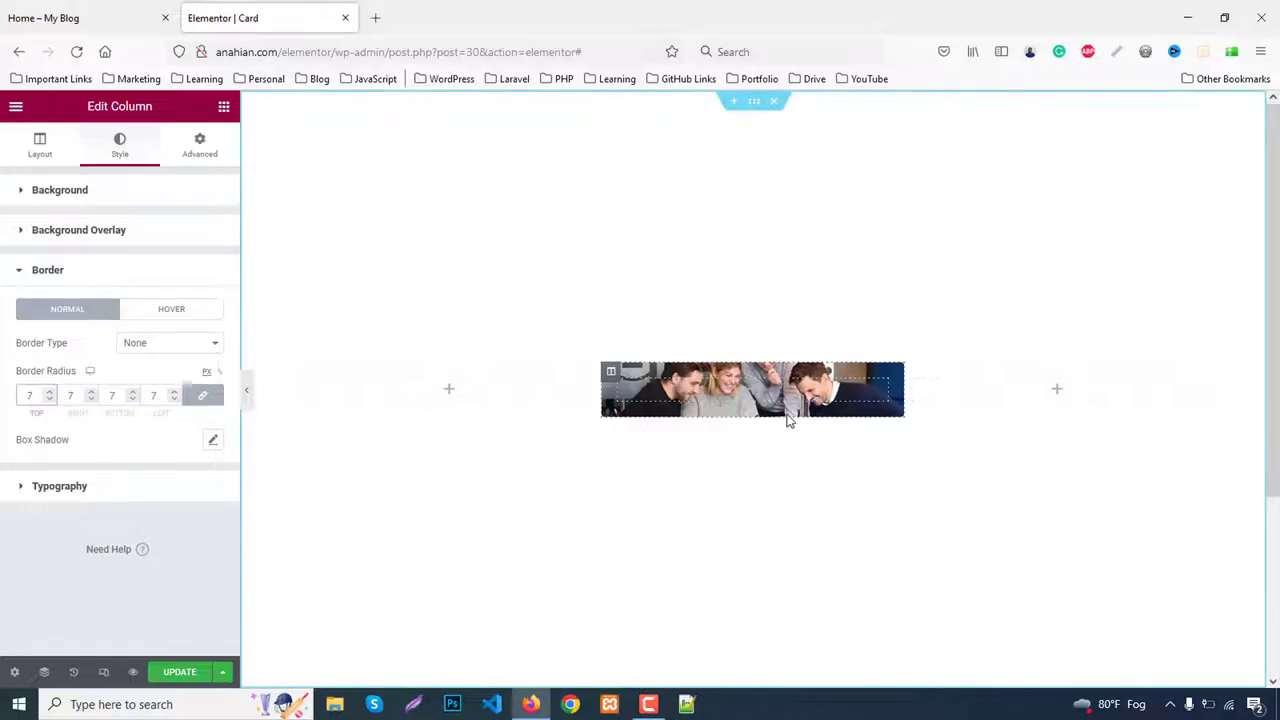
Step: Set the middle column's margin to 20 px on all sides
left_click(200, 148)
left_click(31, 252)
type("20")
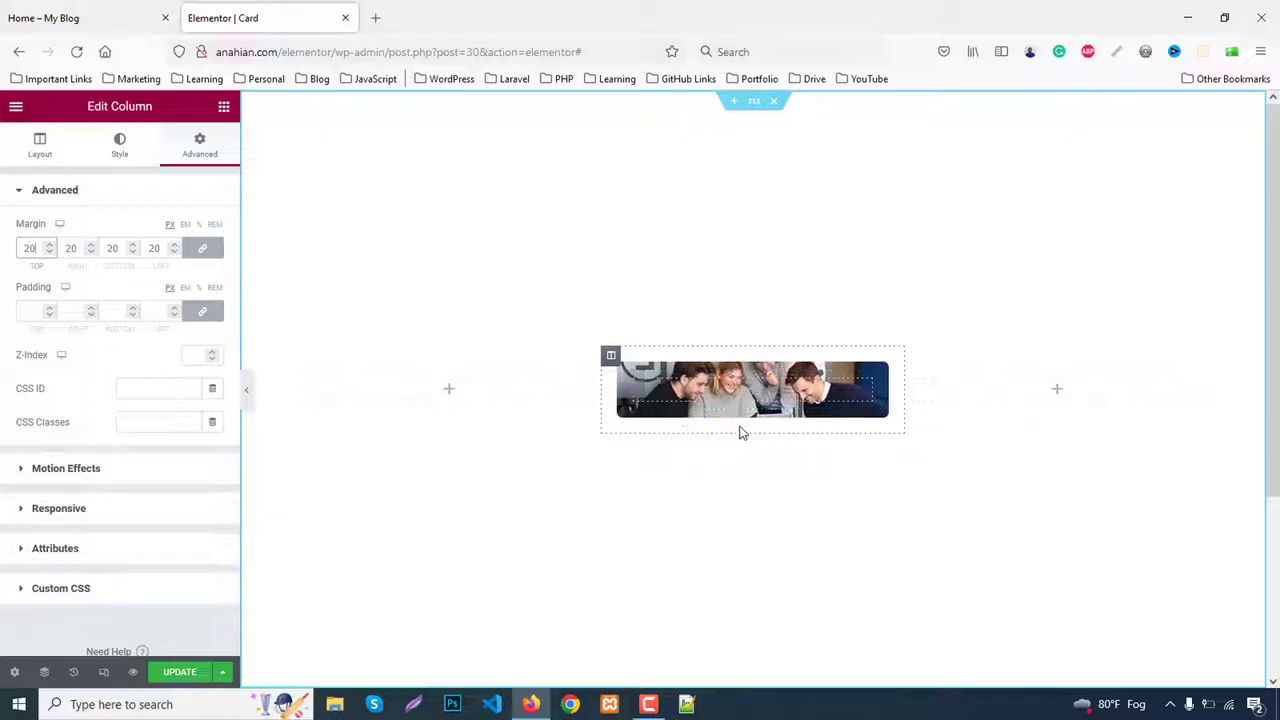
Step: Set the inner section's height to Min Height with a minimum of 400 px
left_click(742, 362)
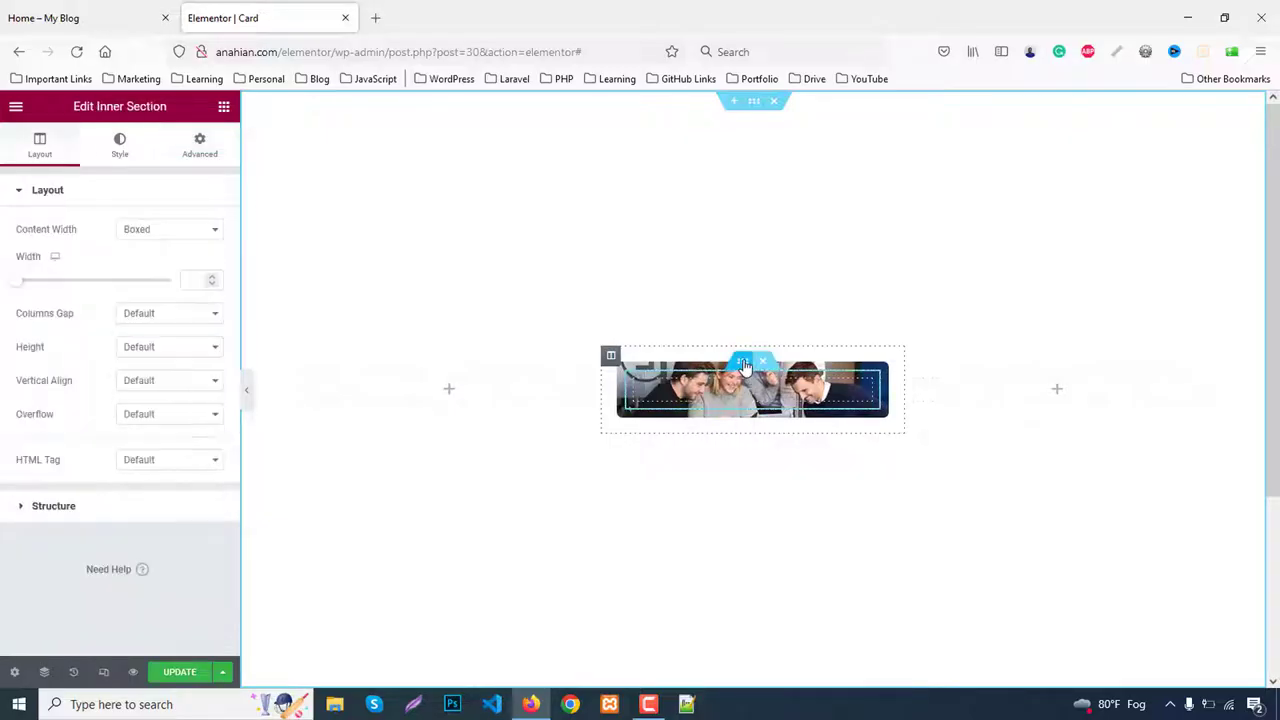
left_click(150, 347)
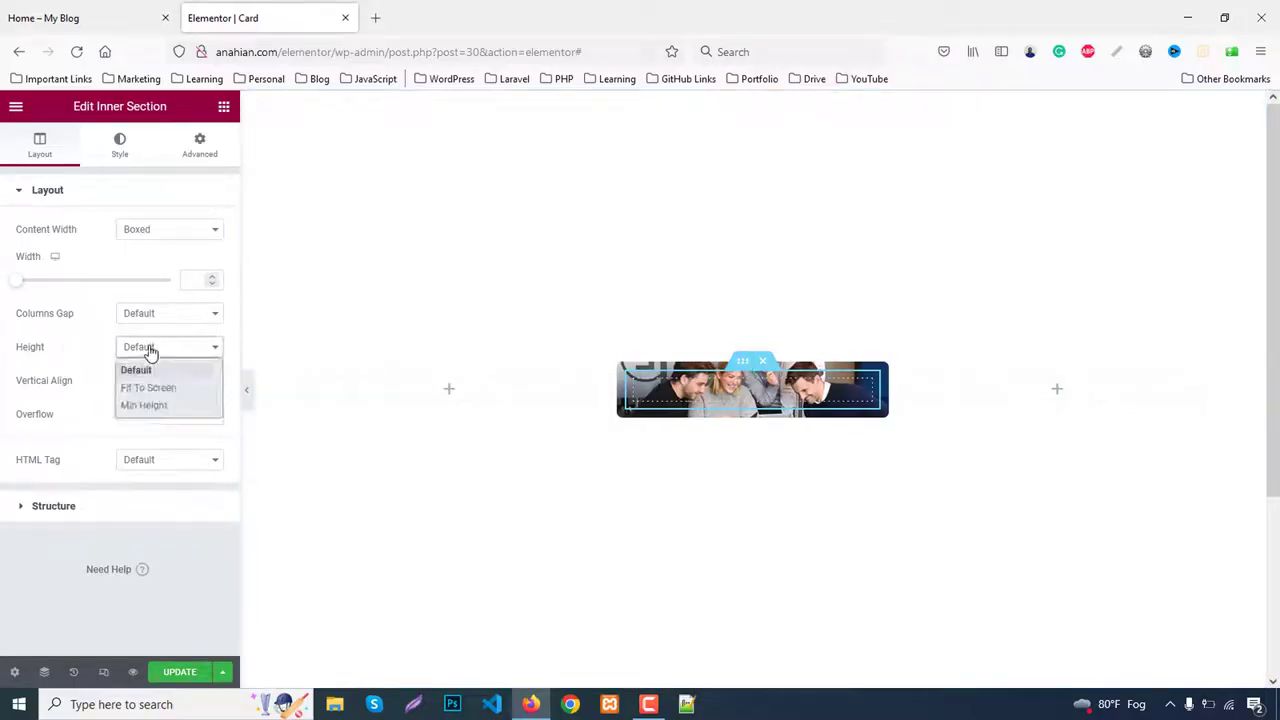
left_click(143, 406)
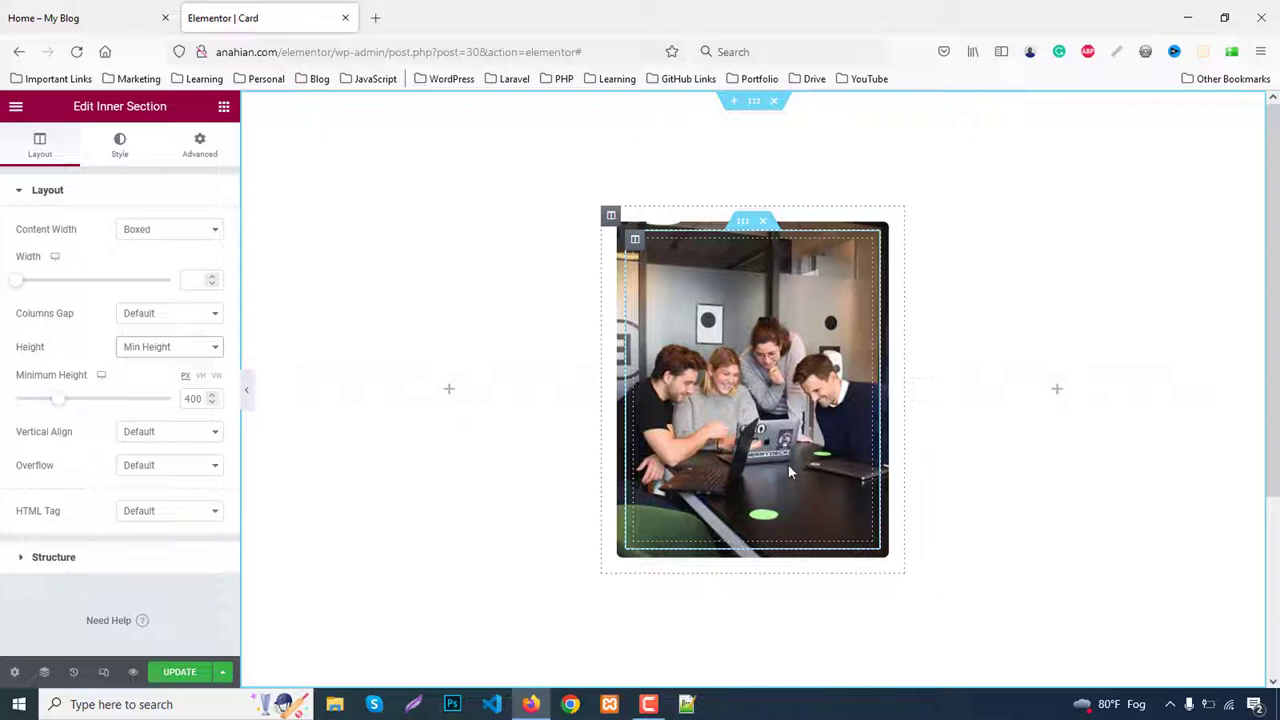
Step: Check the first card on the finished home page for comparison and return to the Card page editor
left_click(60, 17)
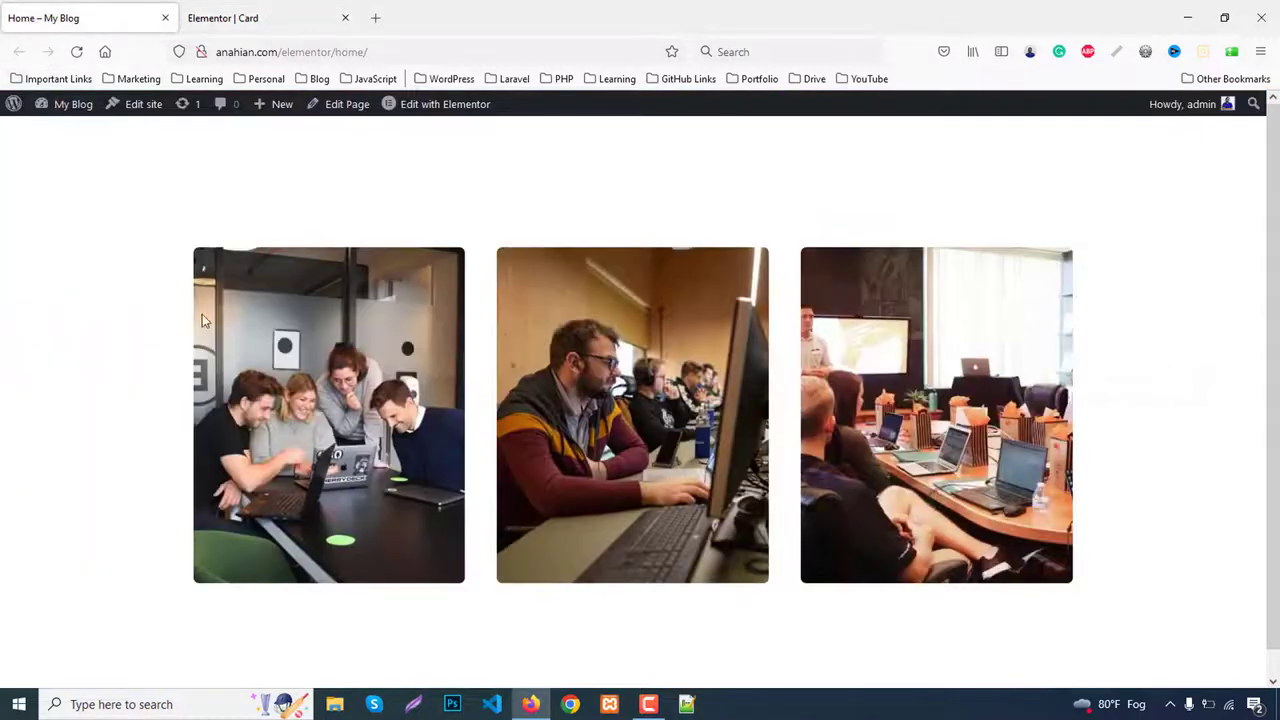
mouse_move(239, 282)
left_click(230, 17)
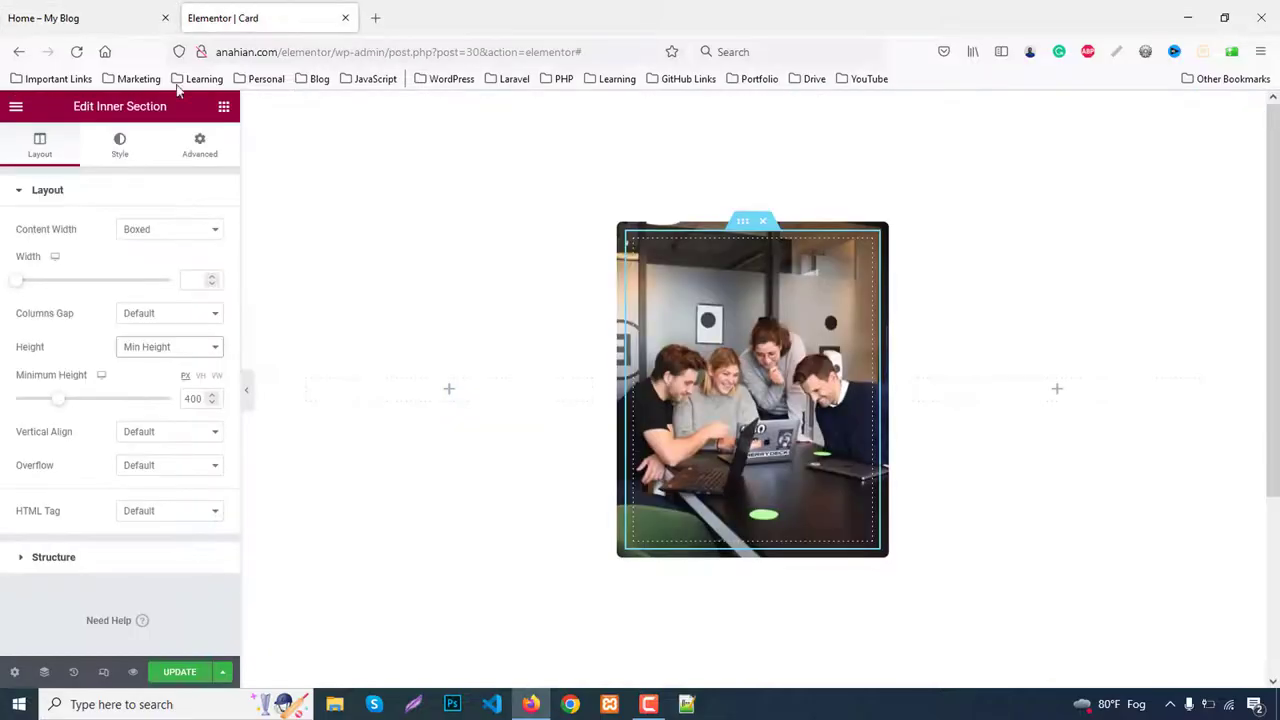
Step: Open the background overlay style settings of the middle column
left_click(610, 217)
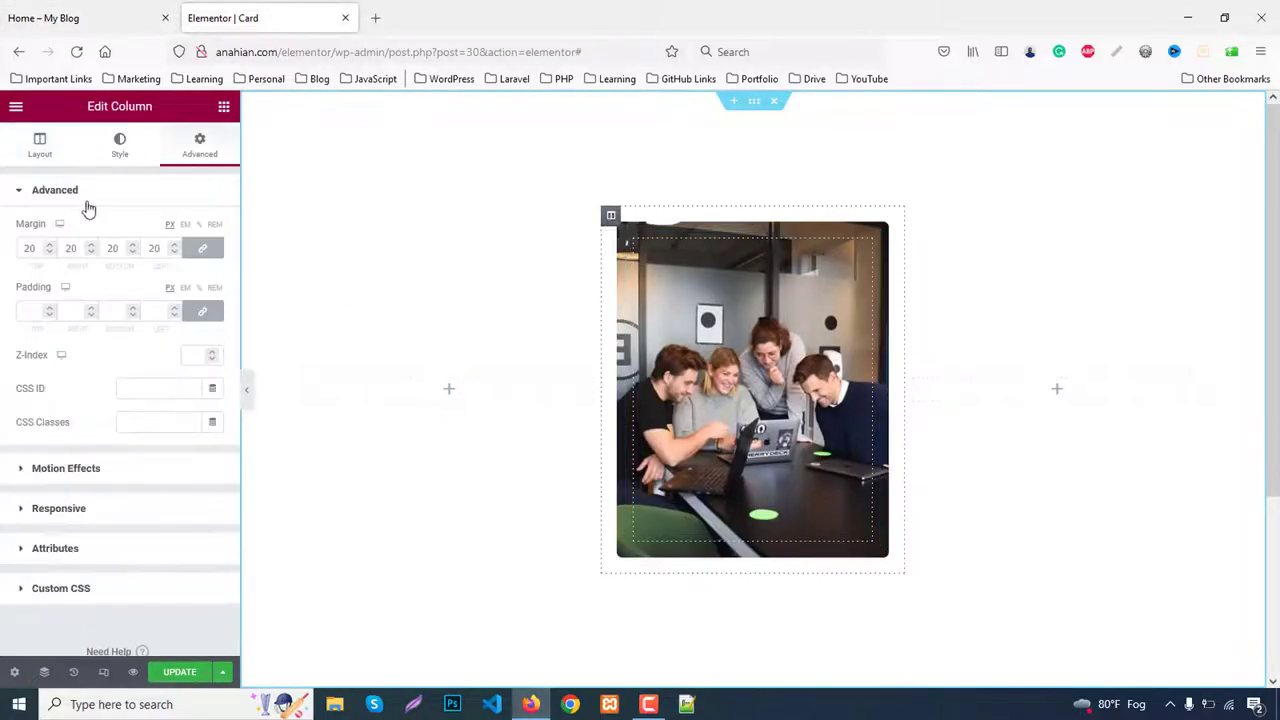
left_click(124, 142)
scroll(134, 508, "down", 3)
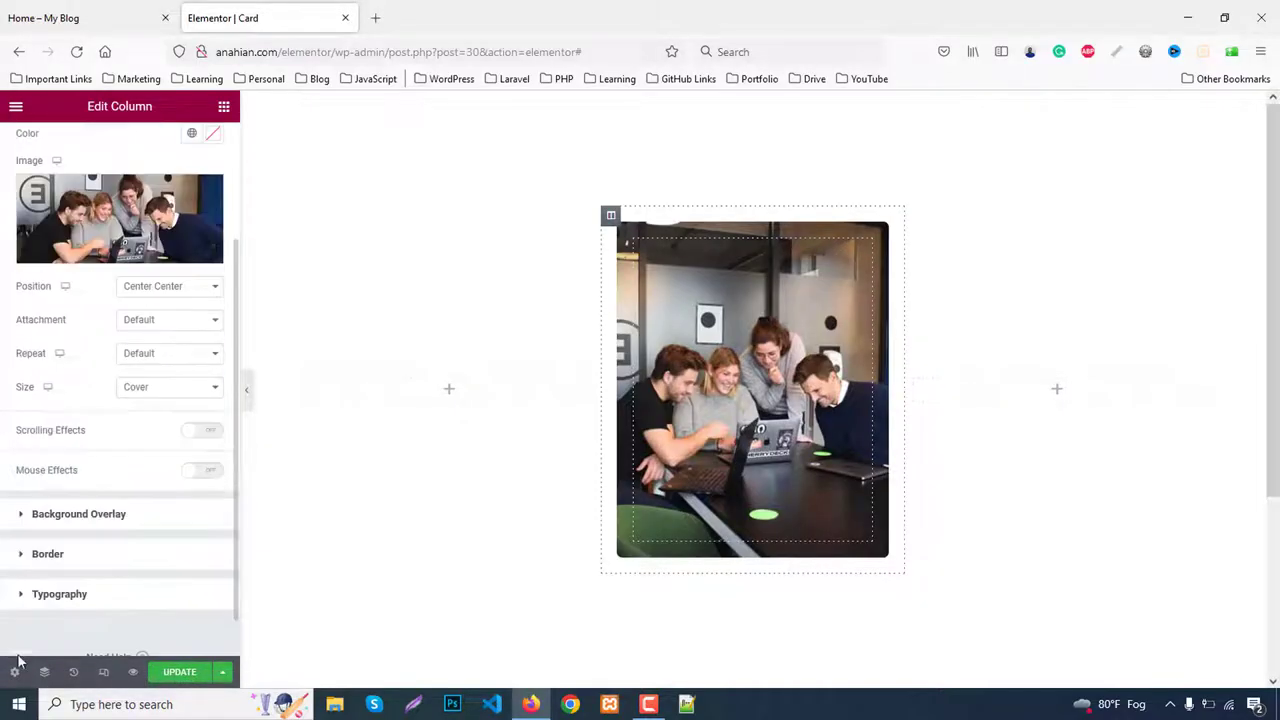
scroll(136, 509, "up", 3)
scroll(138, 510, "down", 3)
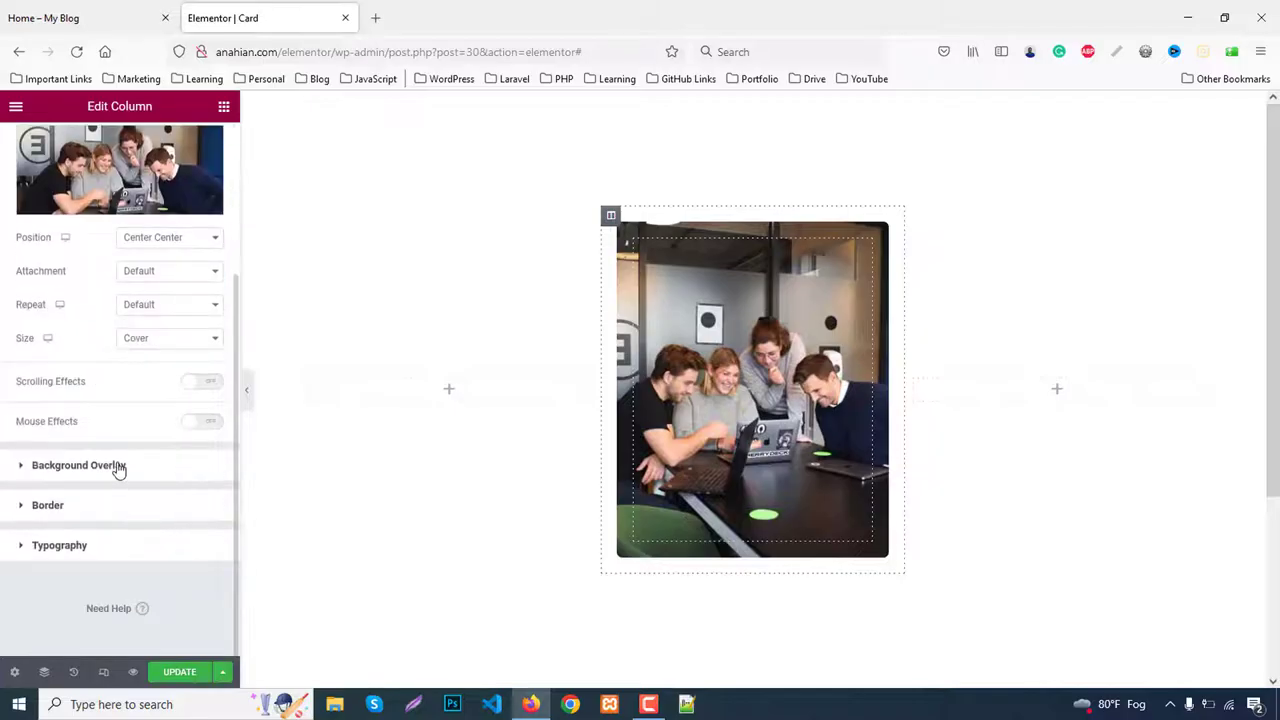
left_click(79, 465)
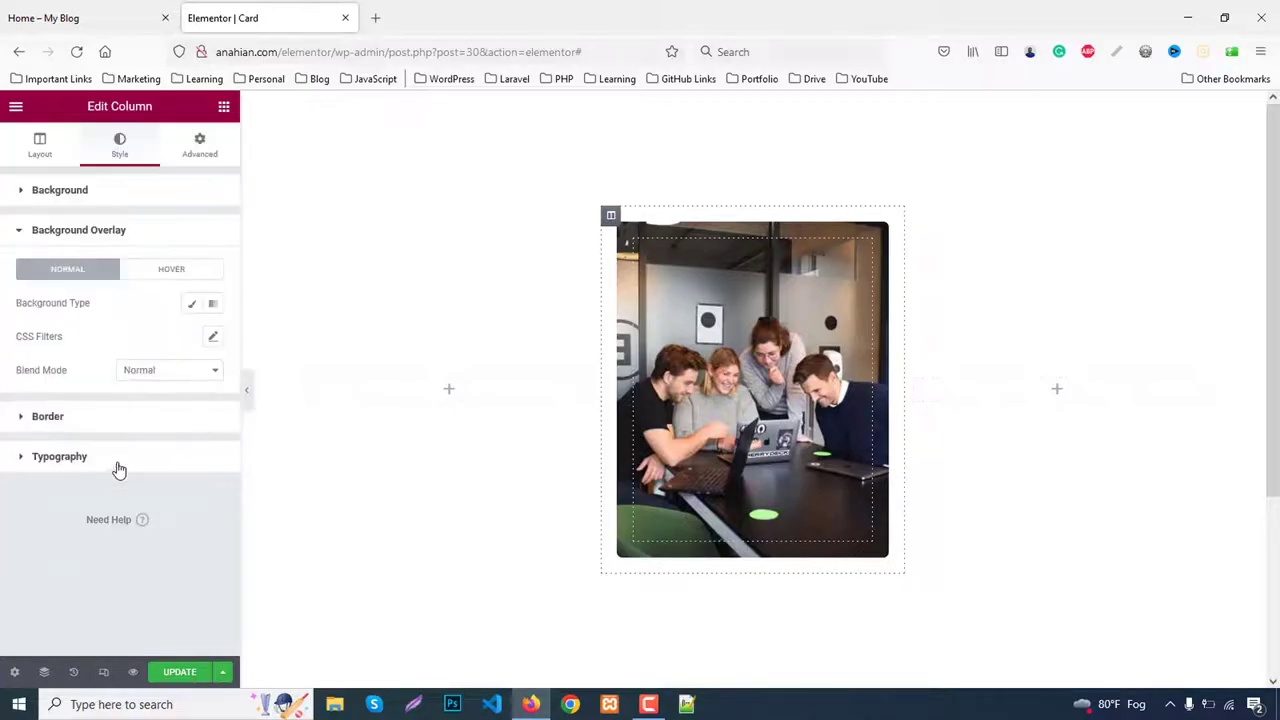
left_click(192, 308)
left_click(211, 337)
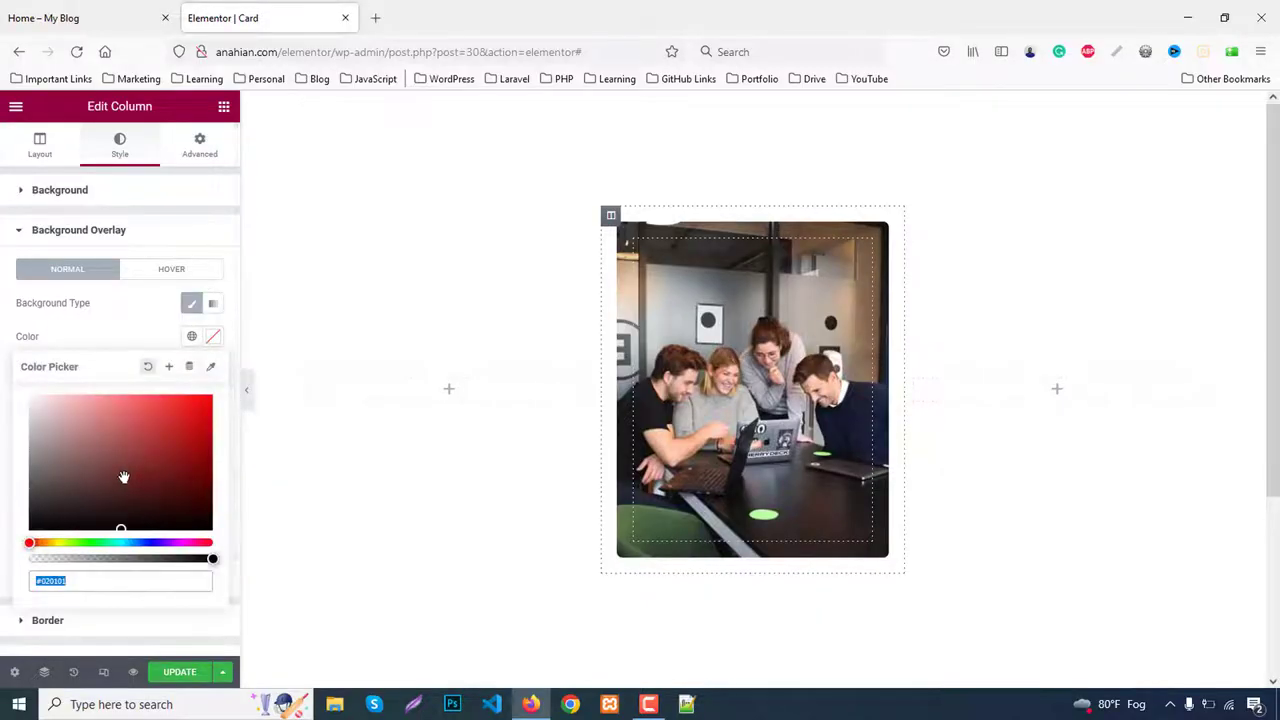
left_click_drag(122, 477, 44, 530)
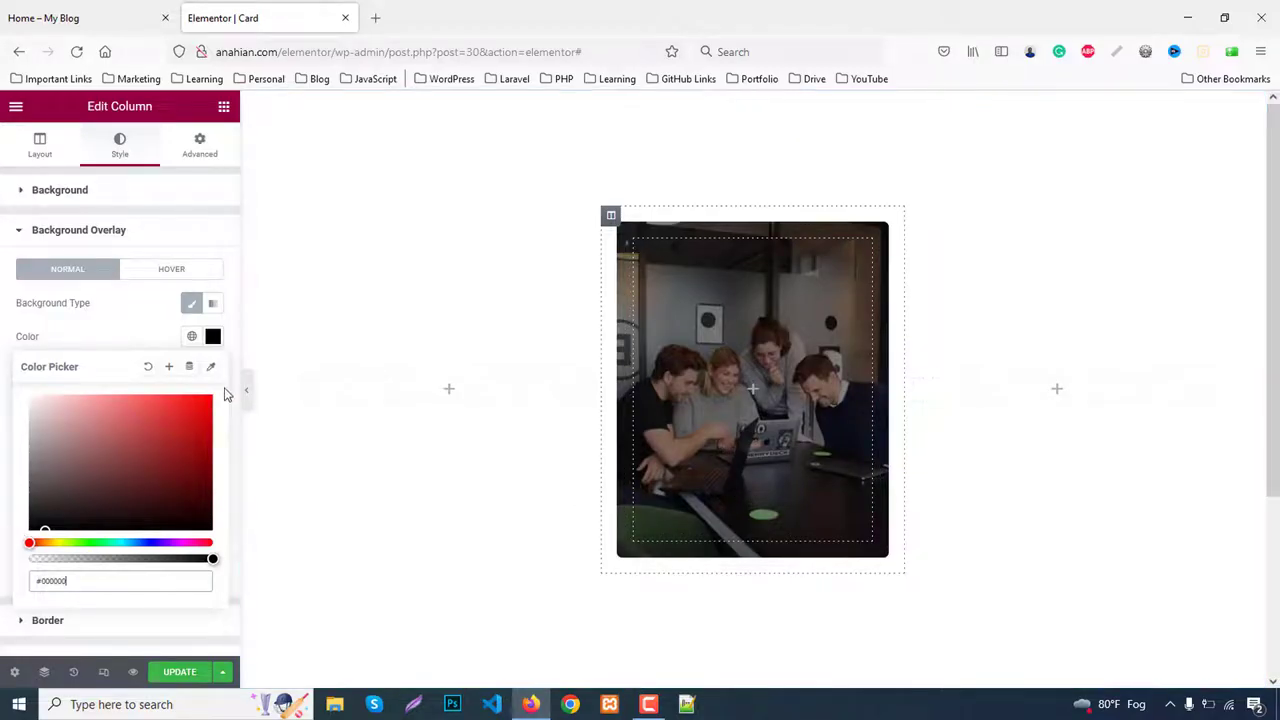
left_click(148, 370)
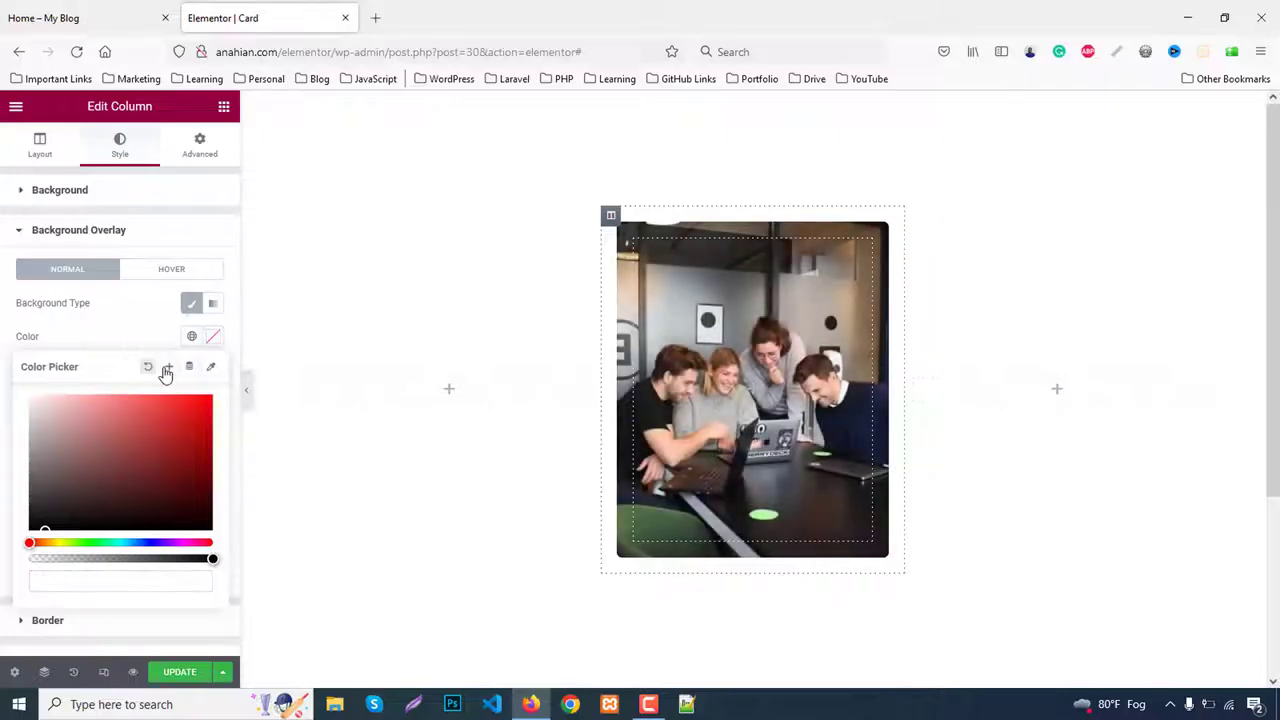
Step: Give the middle column a classic black (#000000) hover overlay with an opacity of 0.75
left_click(165, 278)
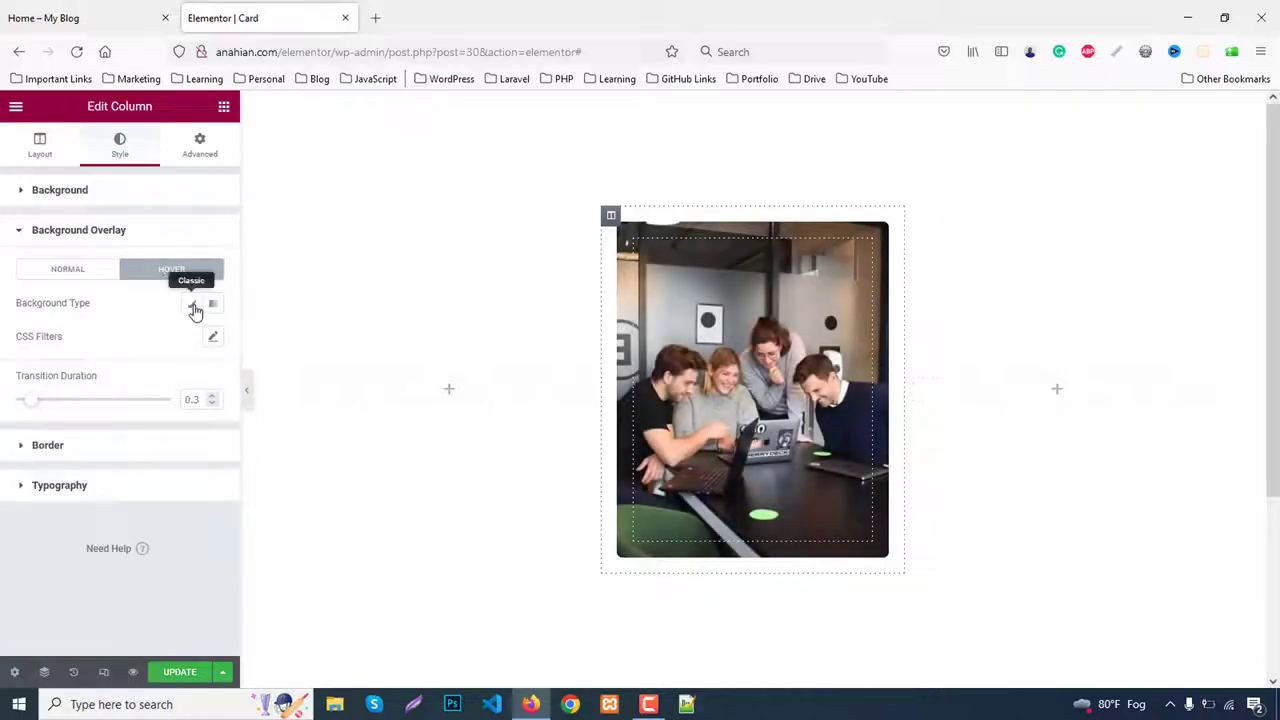
left_click(192, 304)
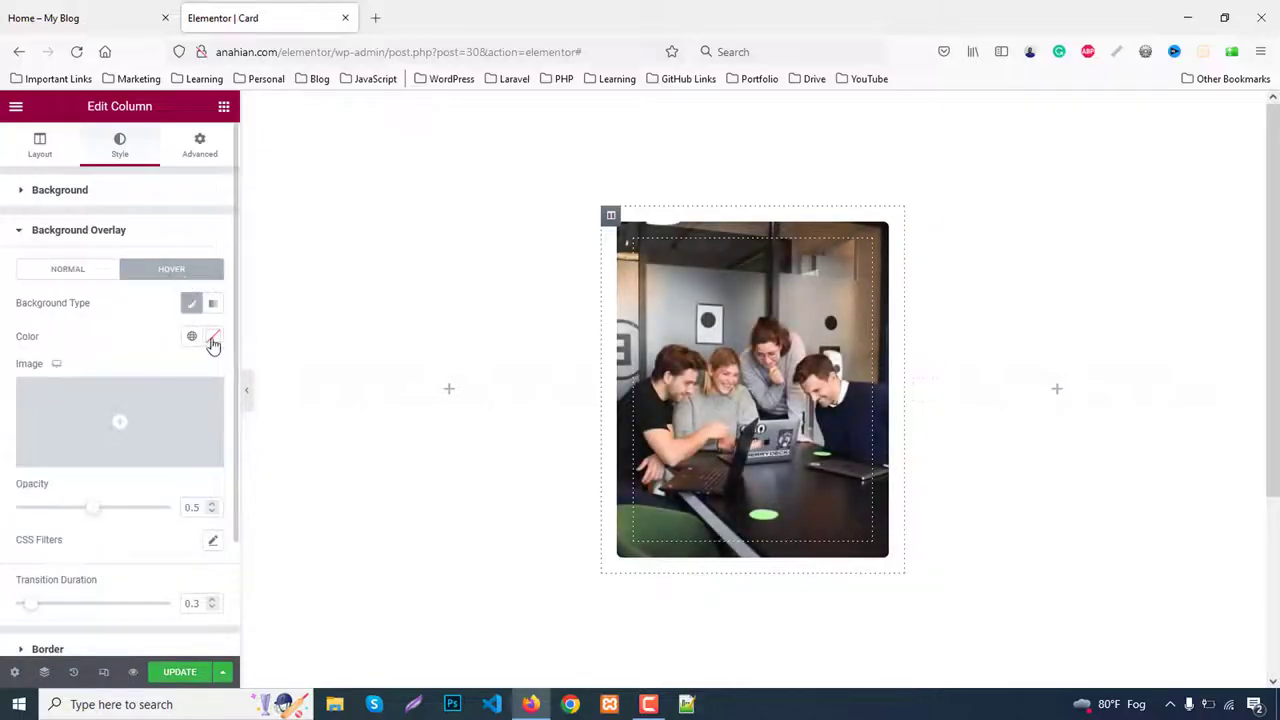
left_click(213, 340)
left_click_drag(60, 519, 44, 534)
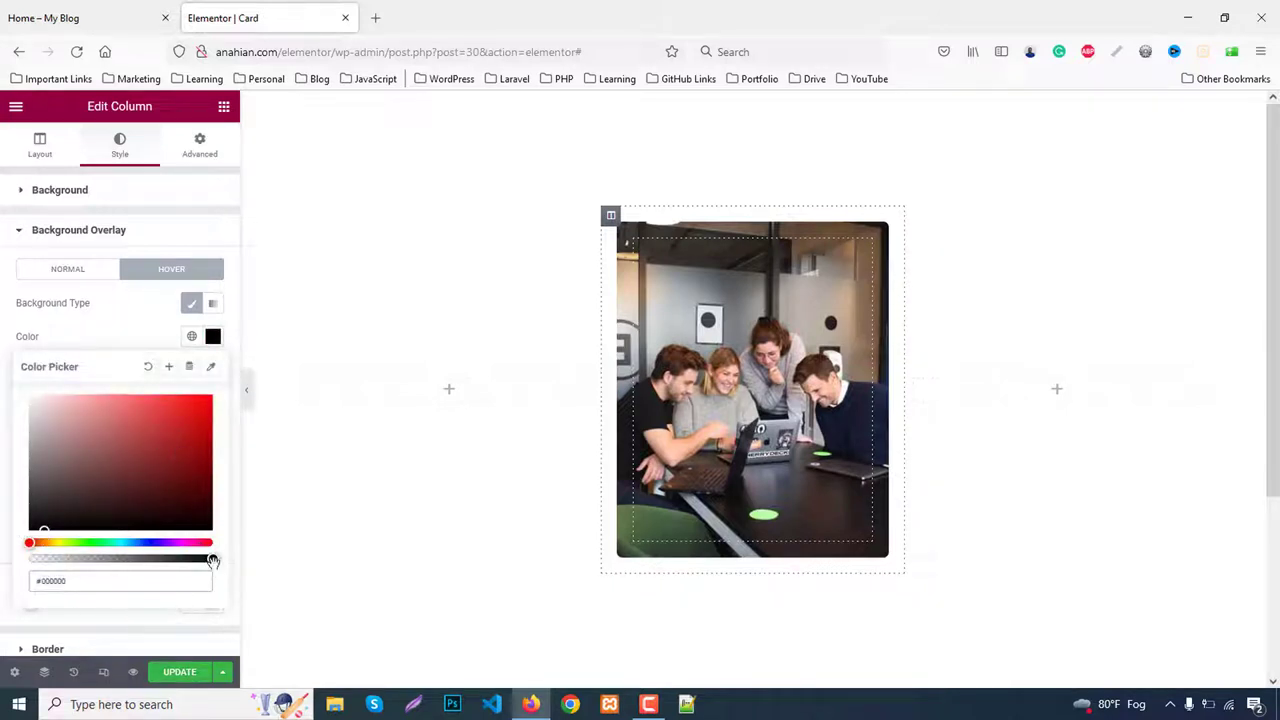
left_click(117, 345)
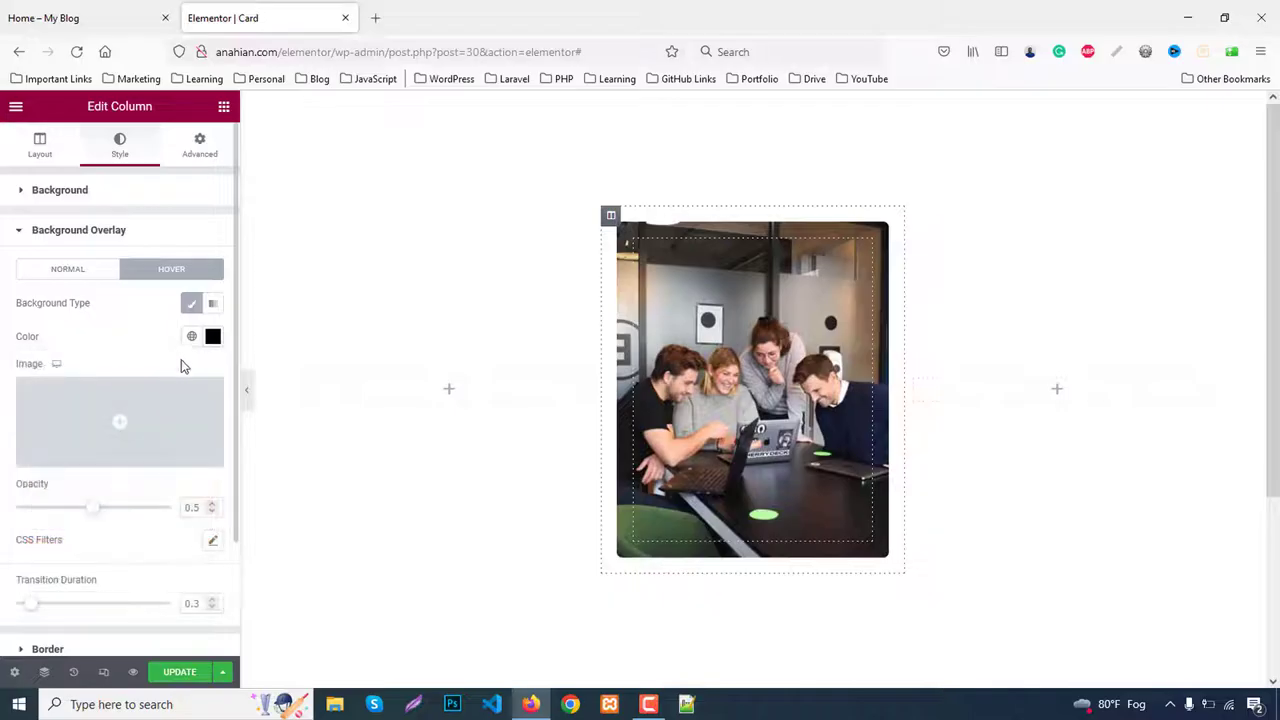
double_click(195, 508)
type("0.75")
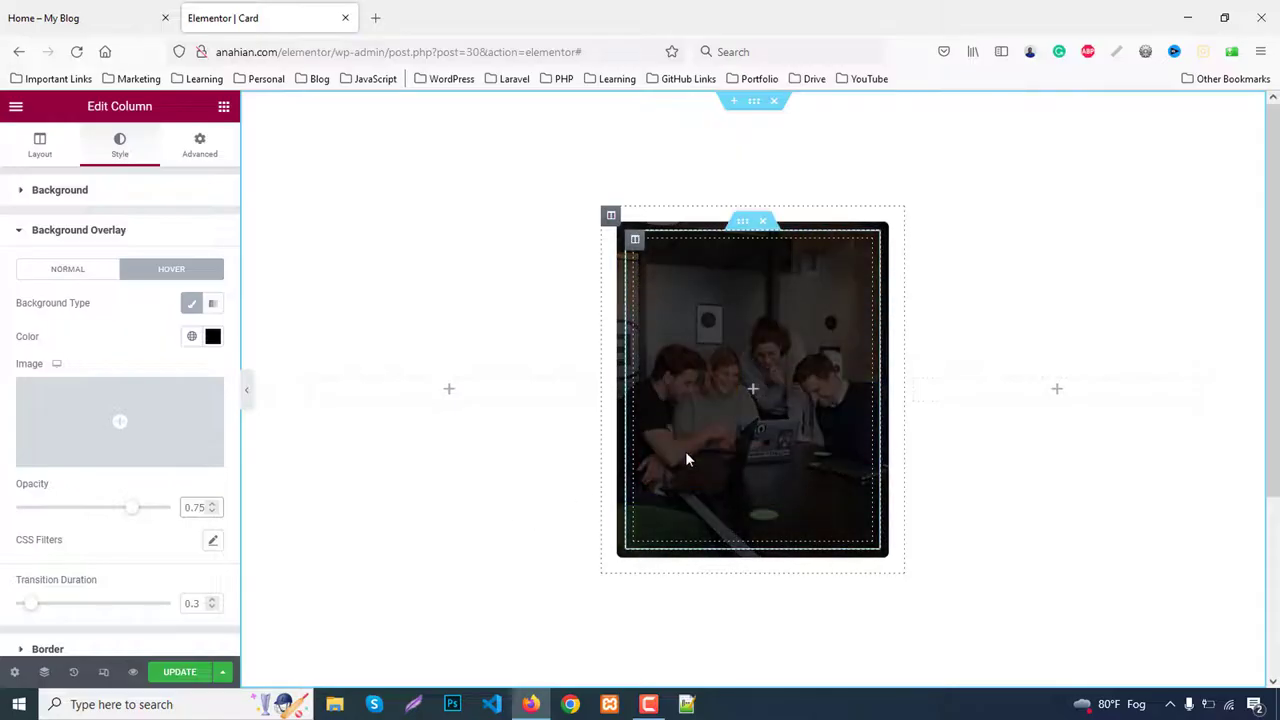
Step: Check the first card's hover content on the finished home page and return to the Card page editor
left_click(103, 15)
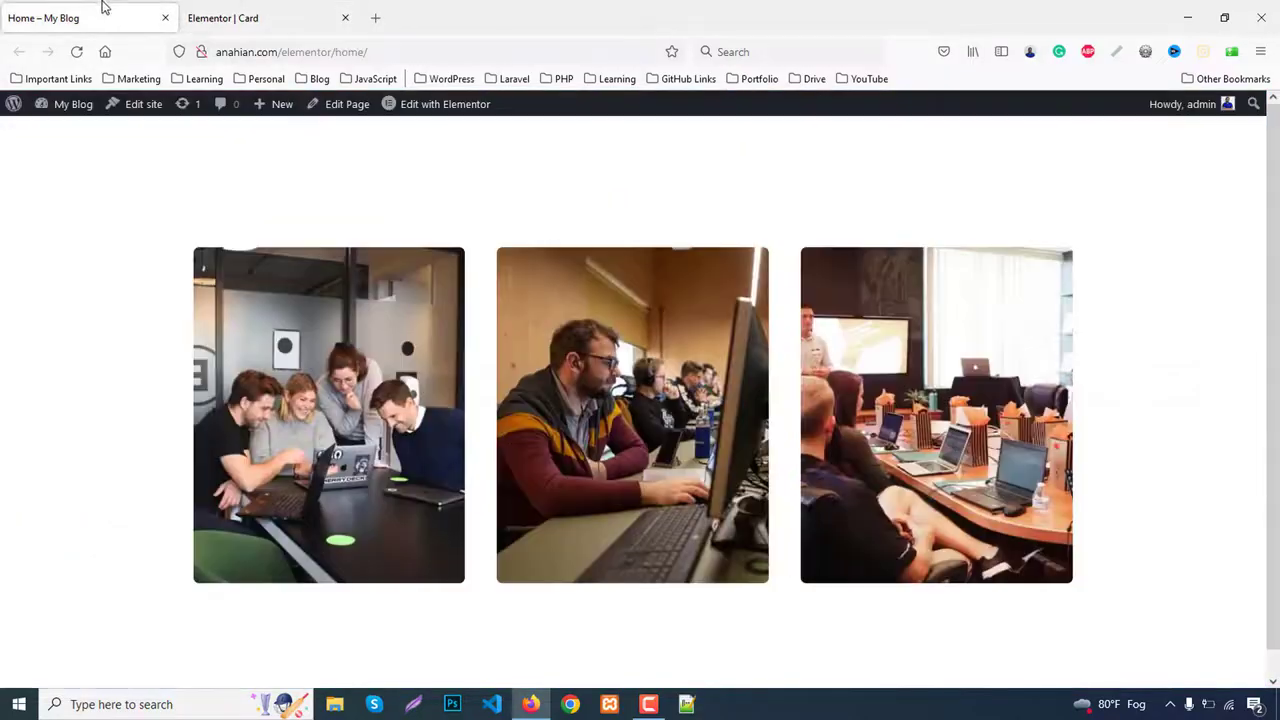
mouse_move(274, 297)
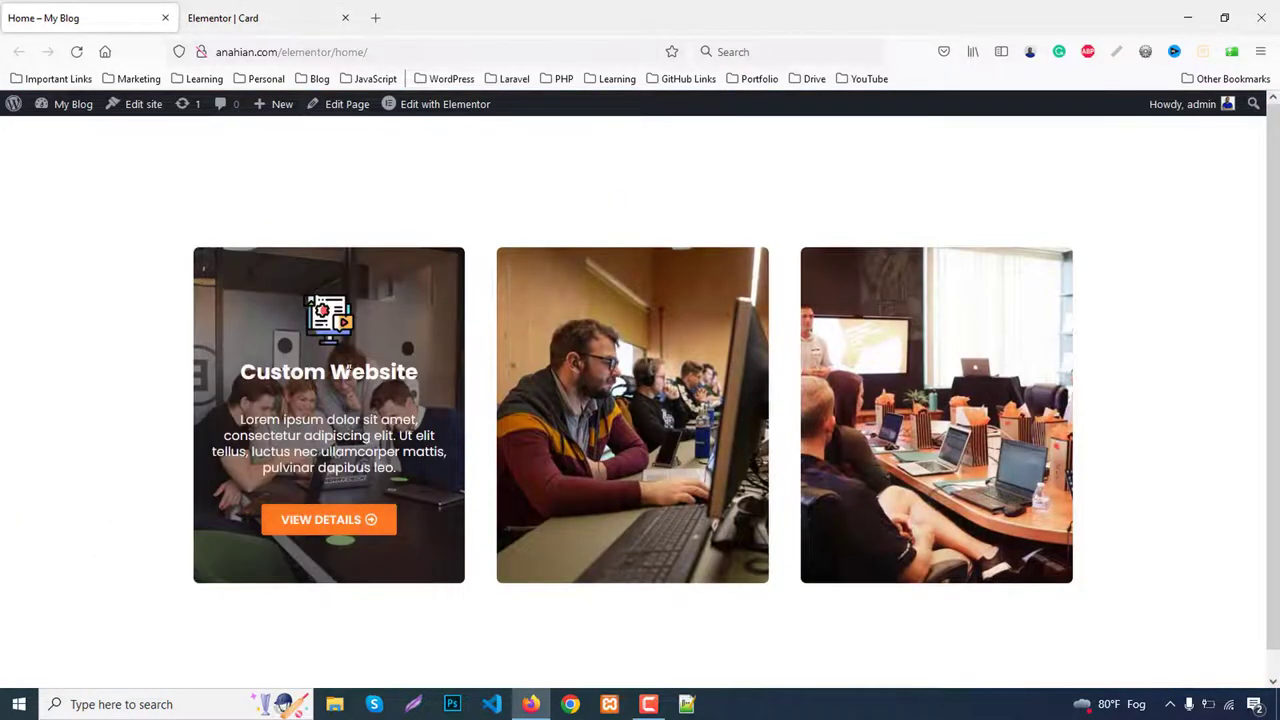
left_click(218, 16)
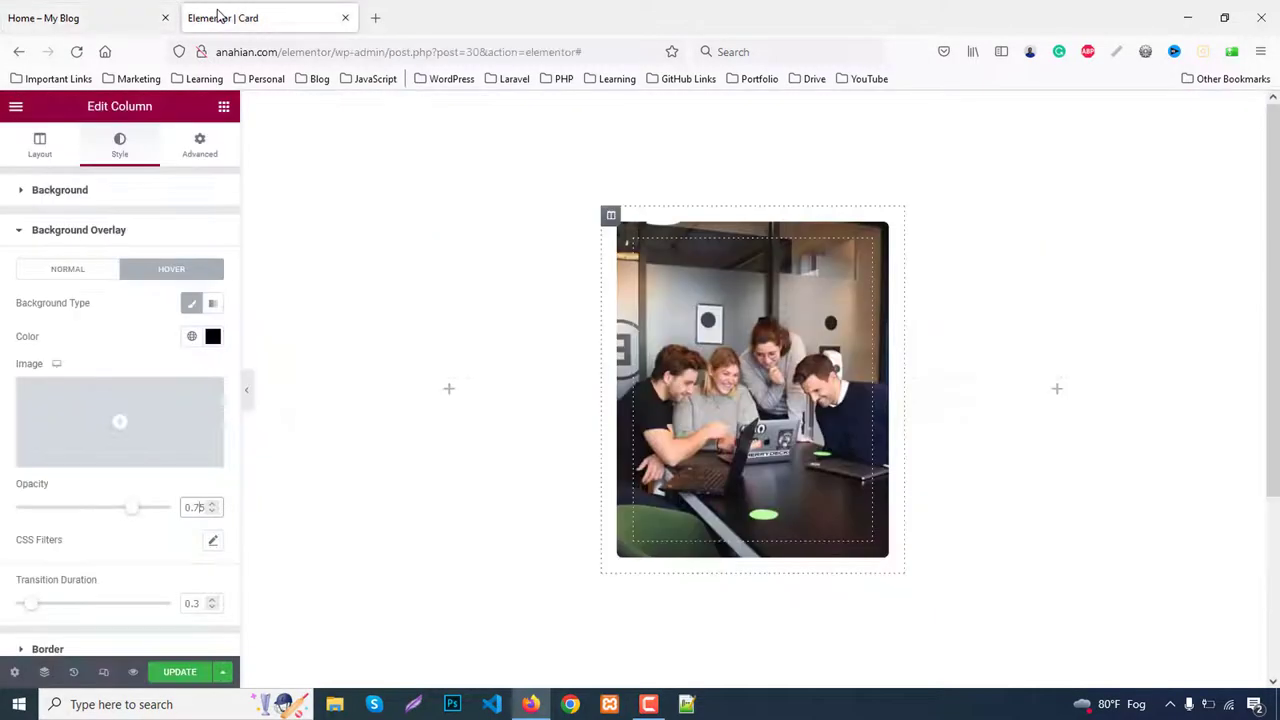
Step: Add an Image widget to the card's inner section and set the section's vertical alignment to Middle
left_click(224, 106)
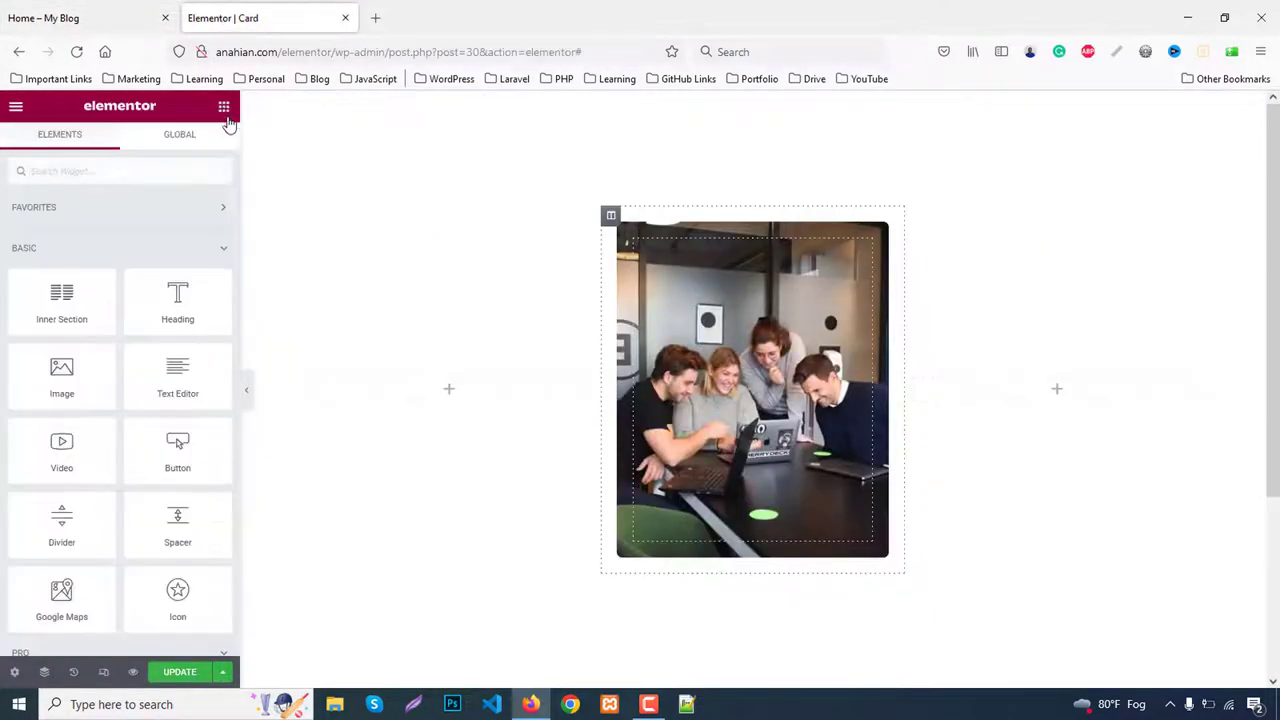
left_click_drag(75, 395, 802, 390)
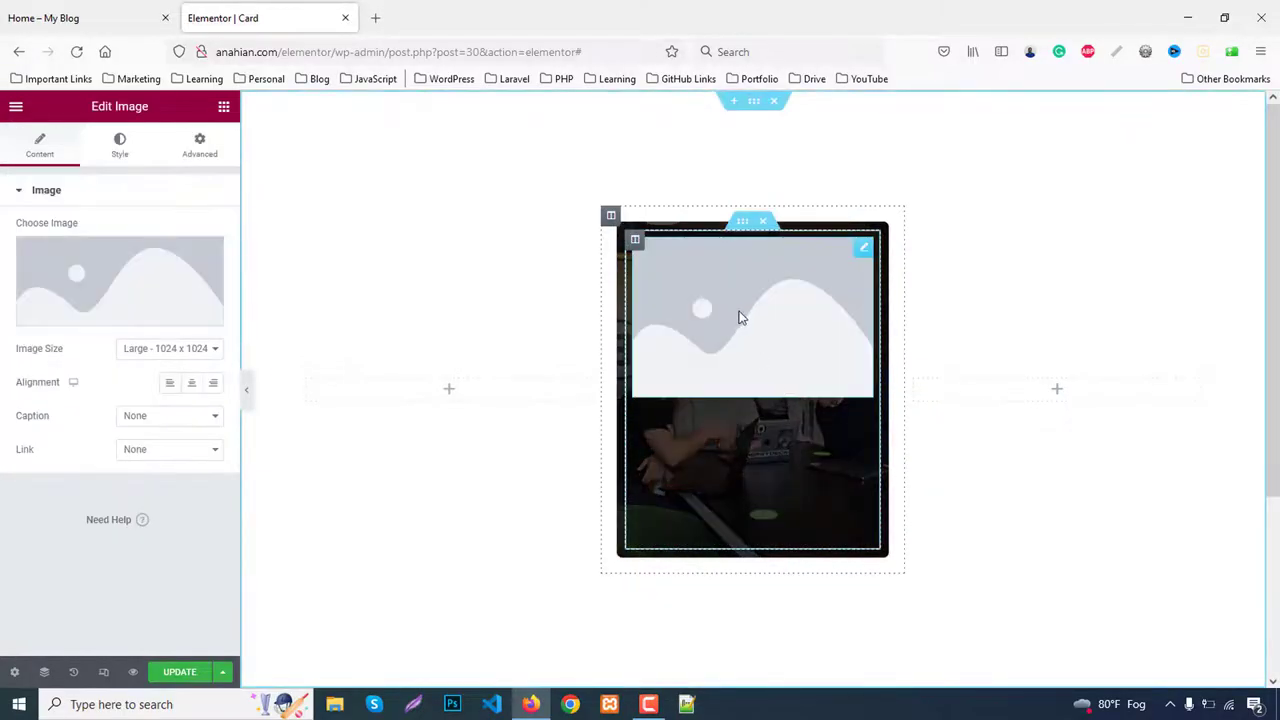
left_click(741, 227)
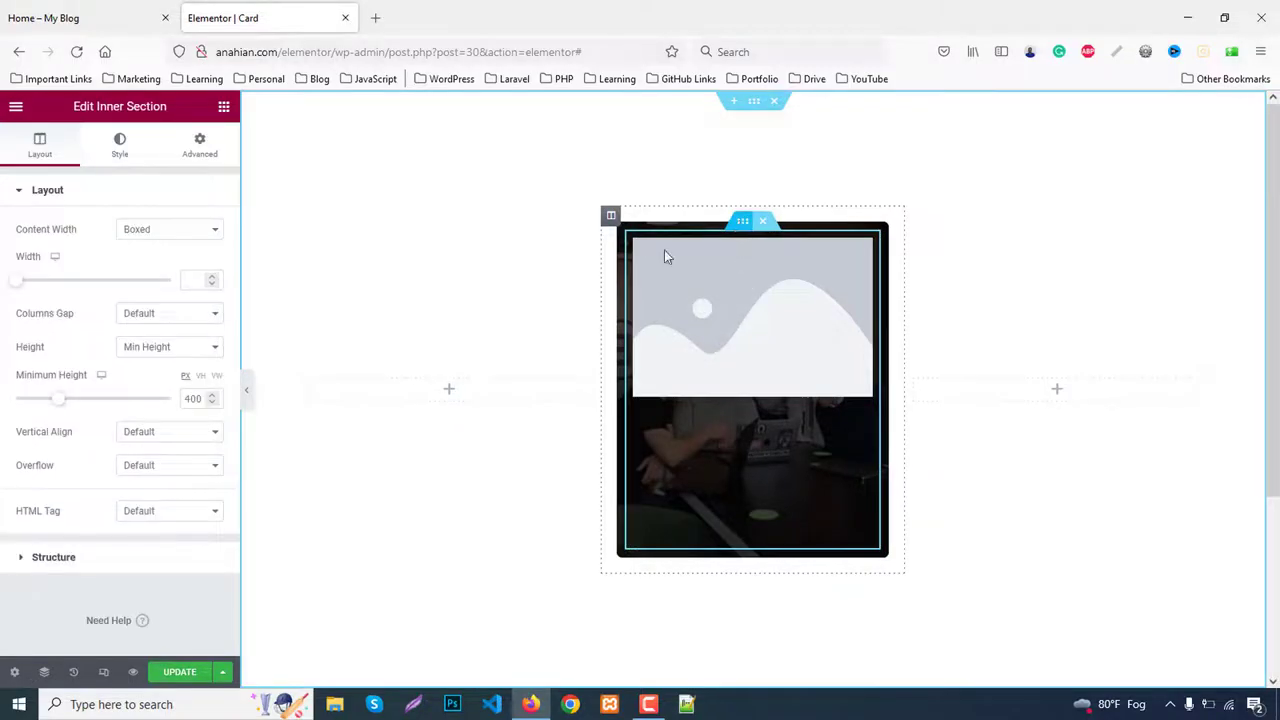
left_click(160, 438)
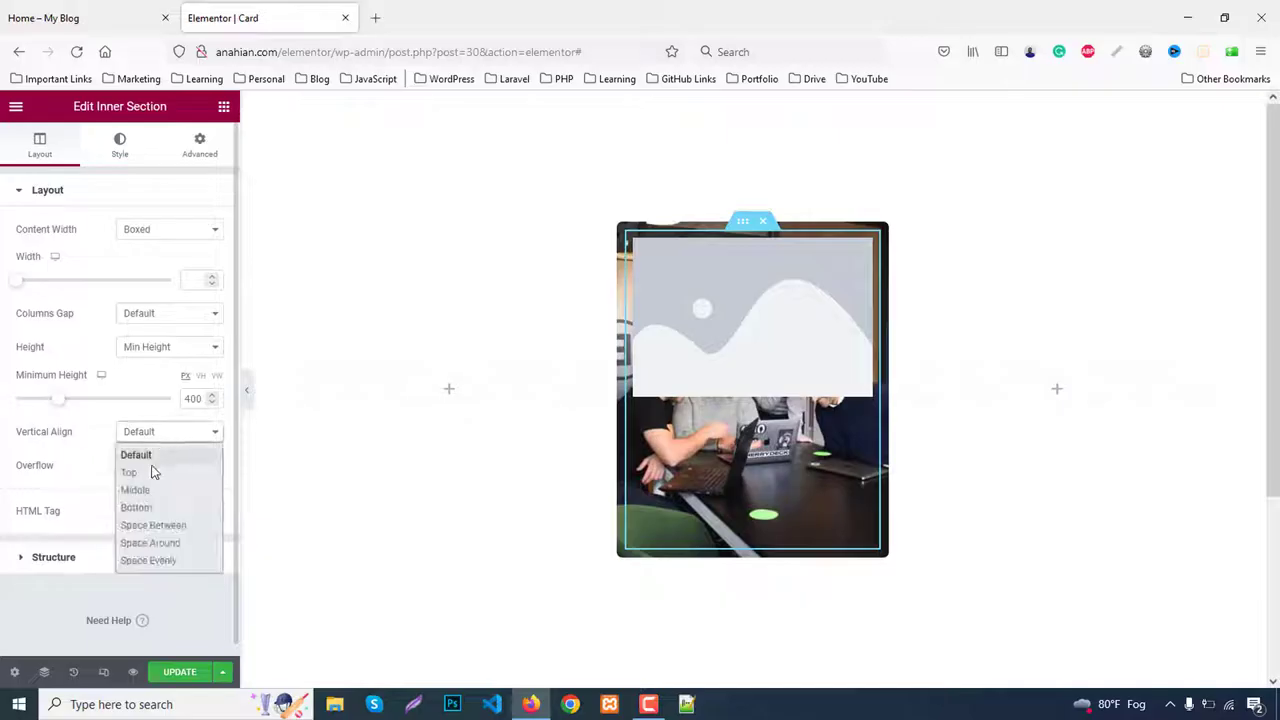
left_click(151, 490)
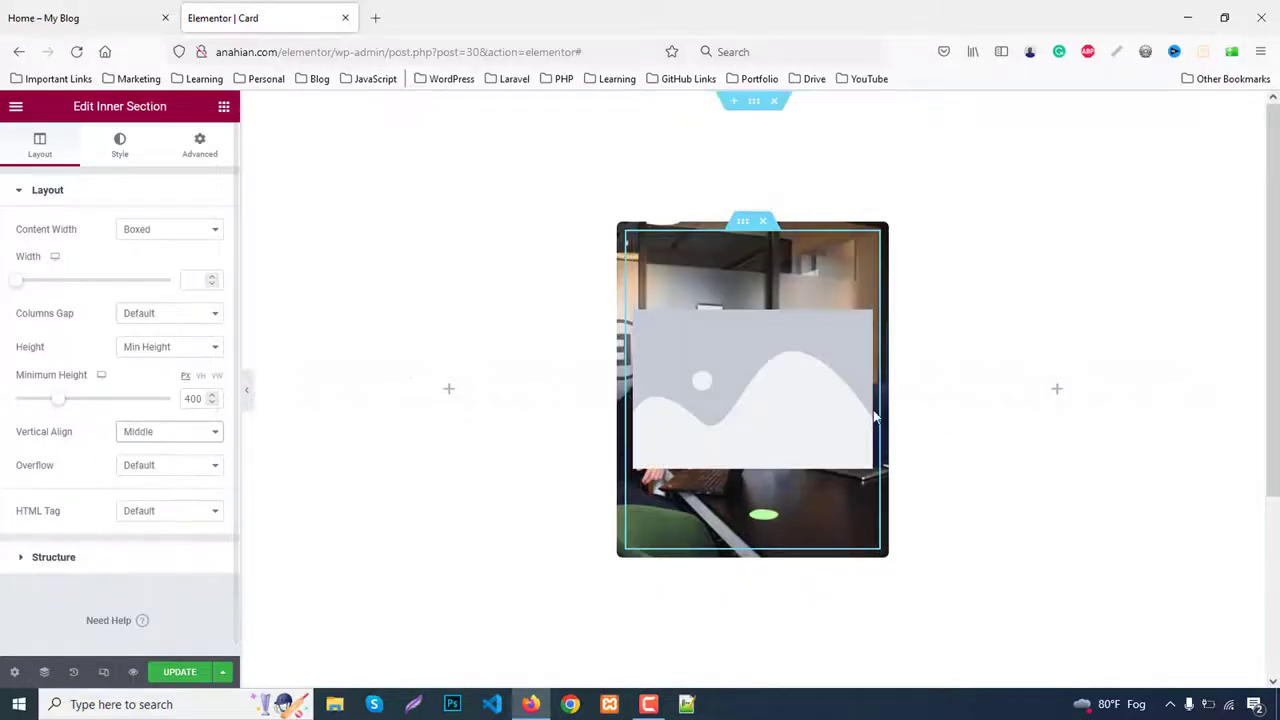
Step: Replace the placeholder in the card's Image widget with icon1.png from the media library
left_click(737, 397)
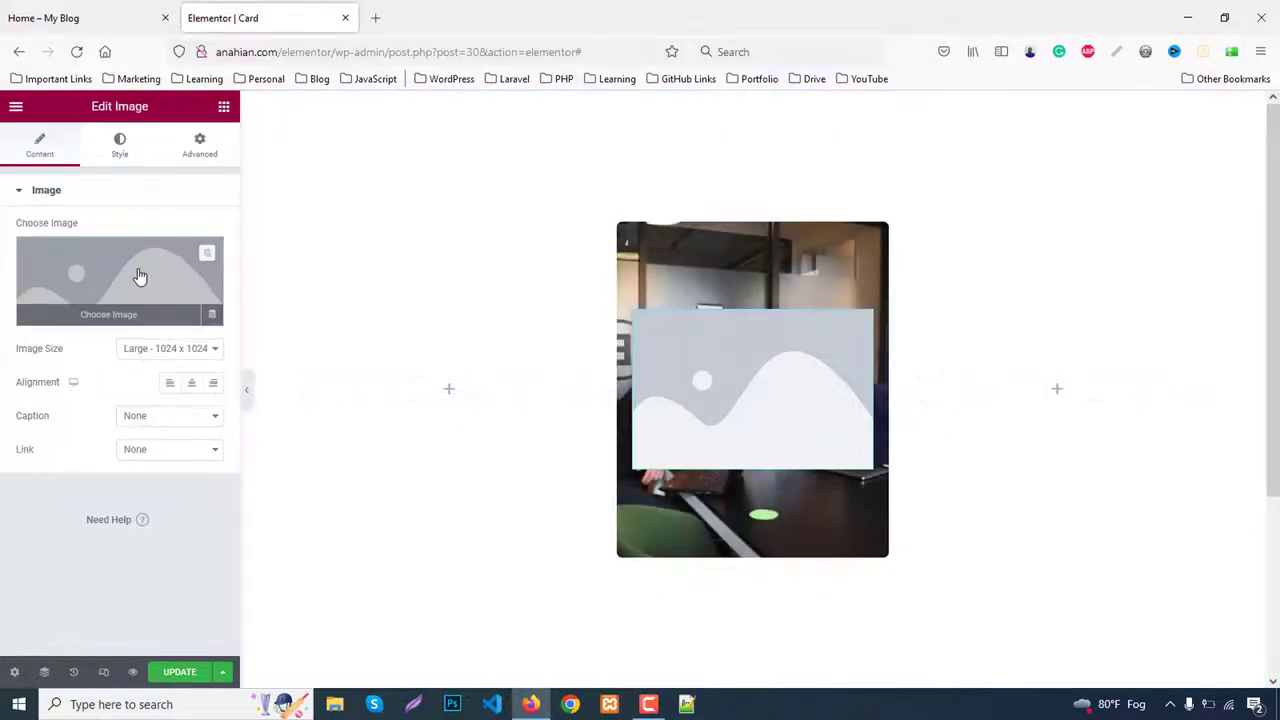
left_click(139, 276)
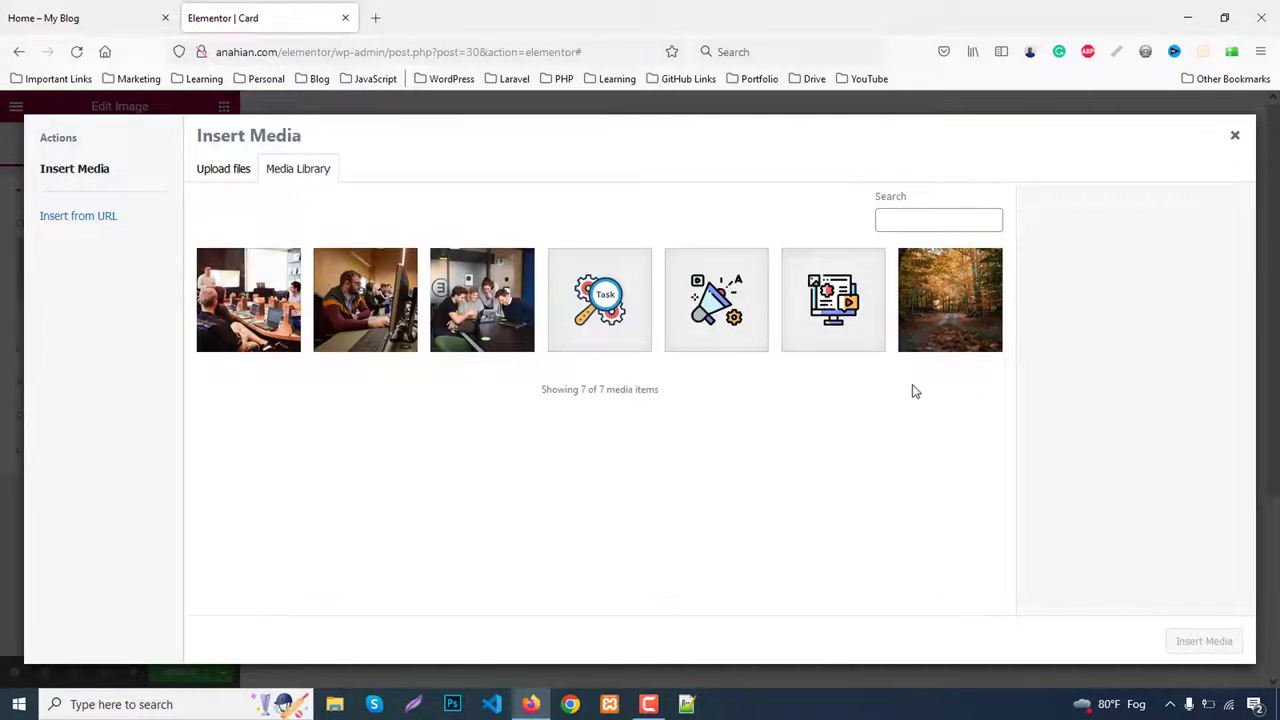
left_click(829, 317)
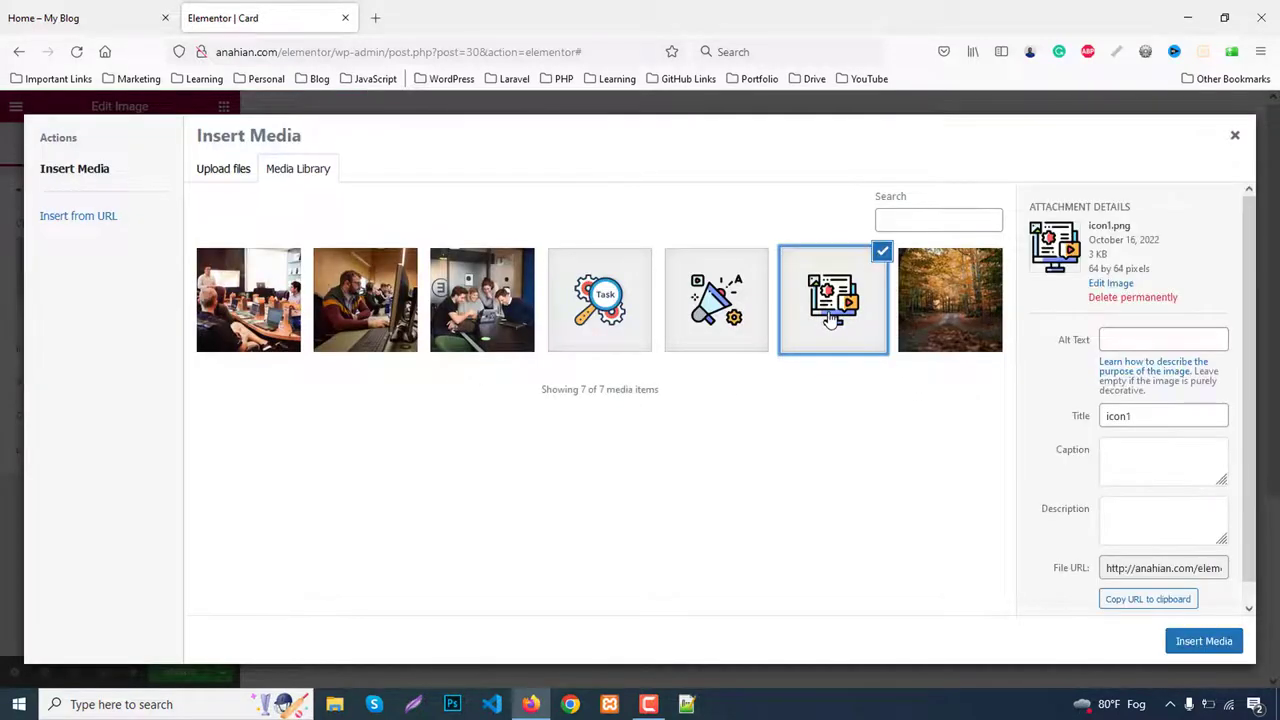
left_click(1212, 646)
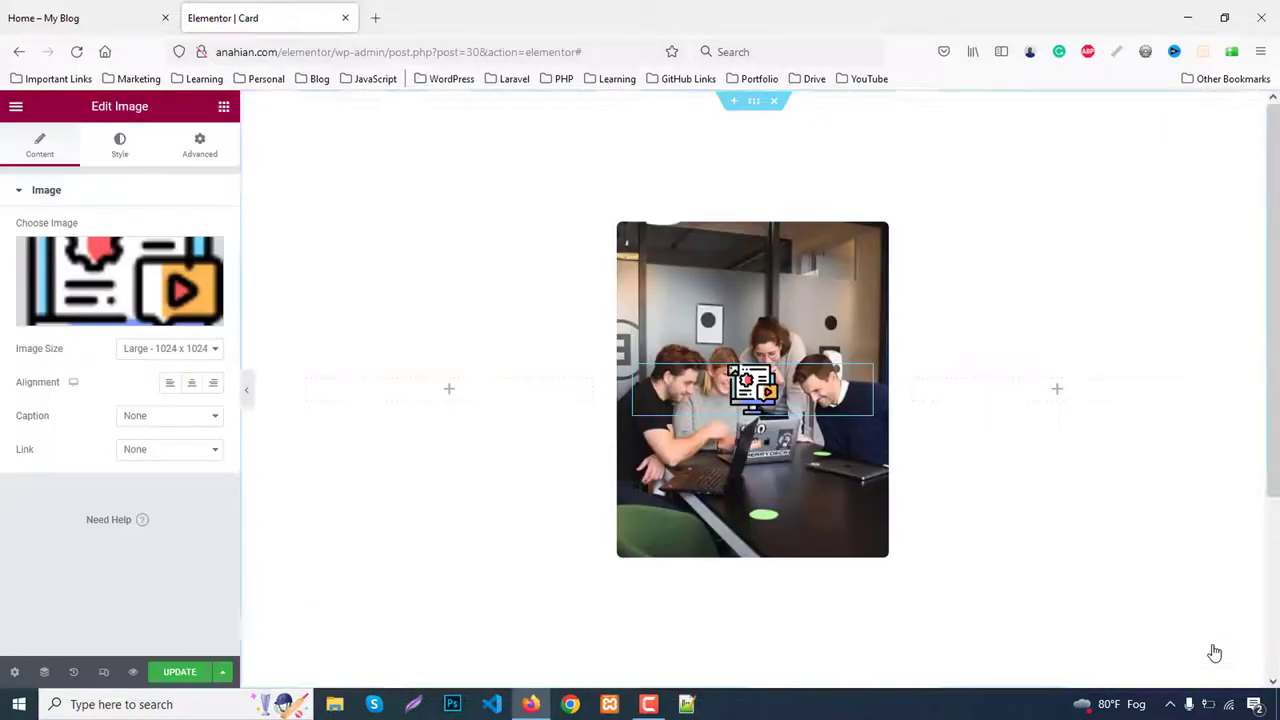
Step: Add a Heading widget below the icon with the title "Custom Website"
left_click(224, 106)
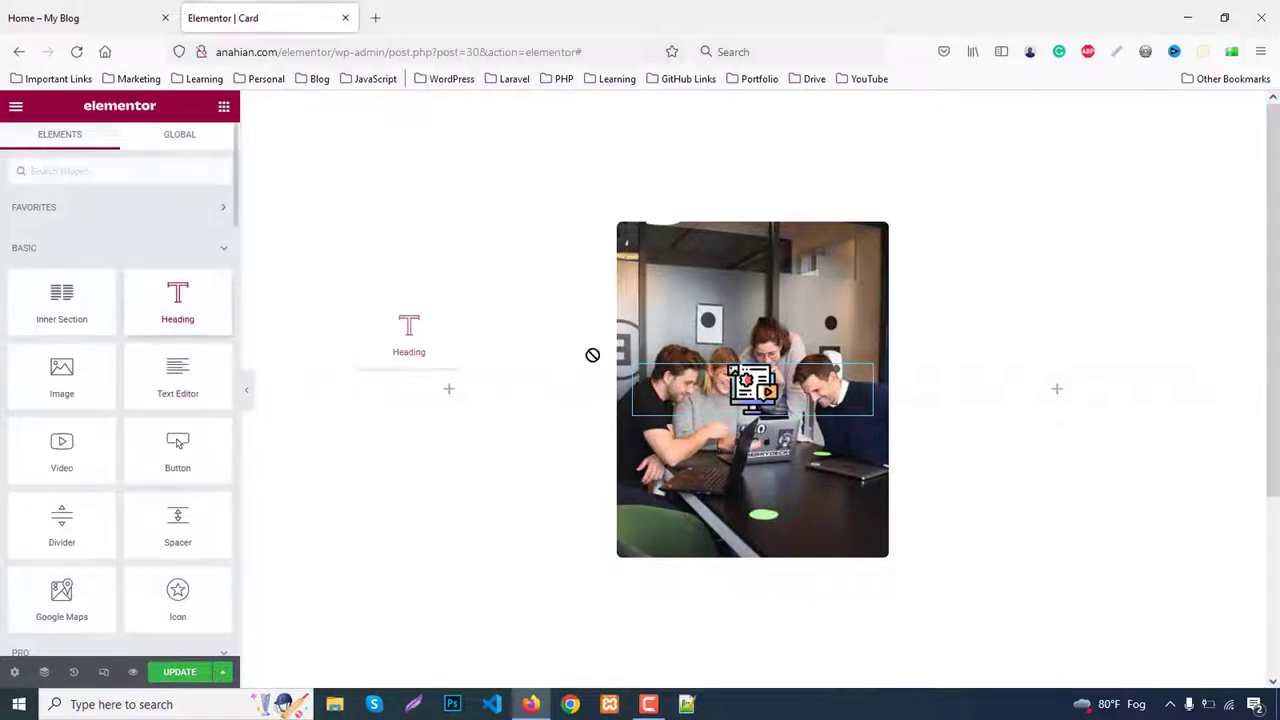
left_click_drag(660, 372, 750, 380)
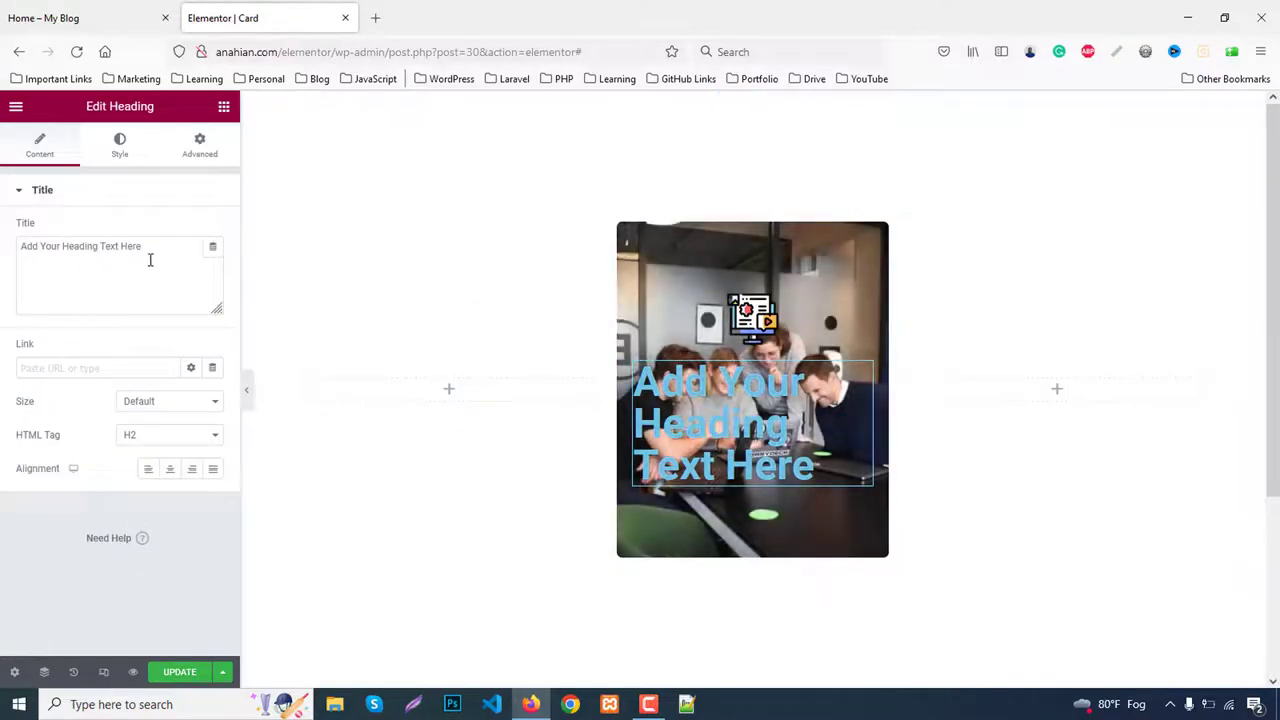
left_click_drag(151, 259, 2, 246)
type("C")
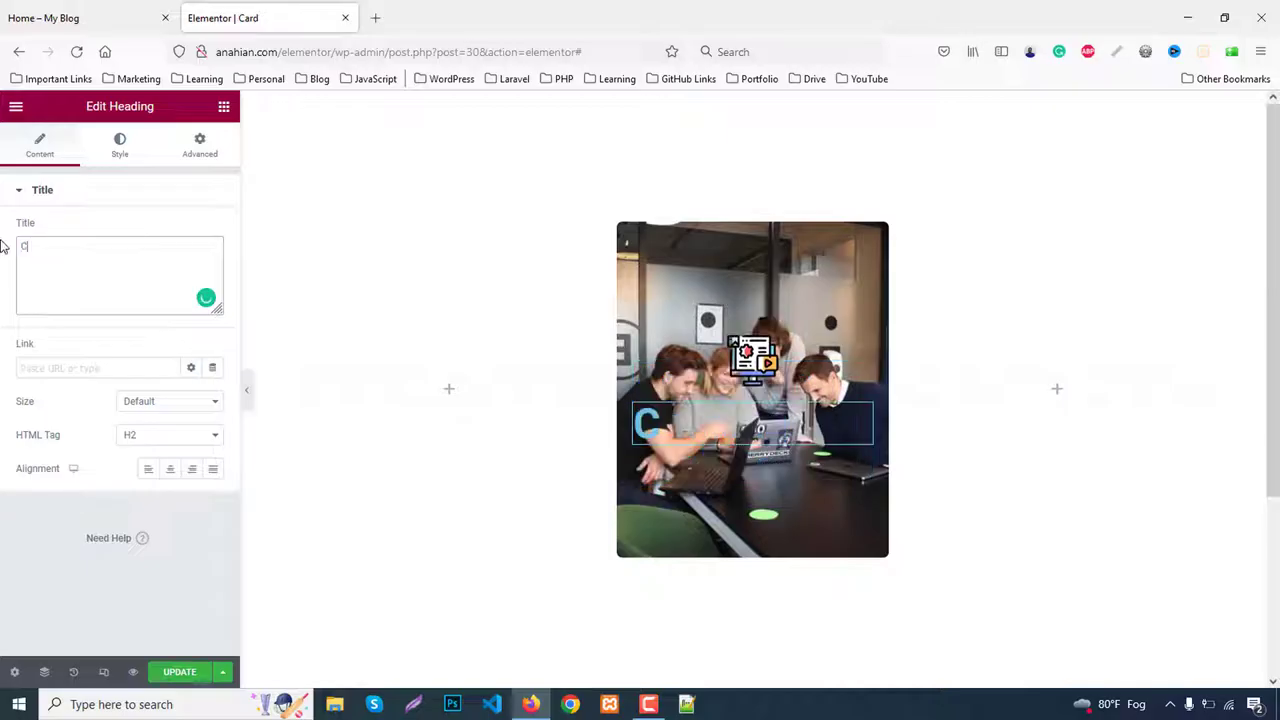
type("ustom W")
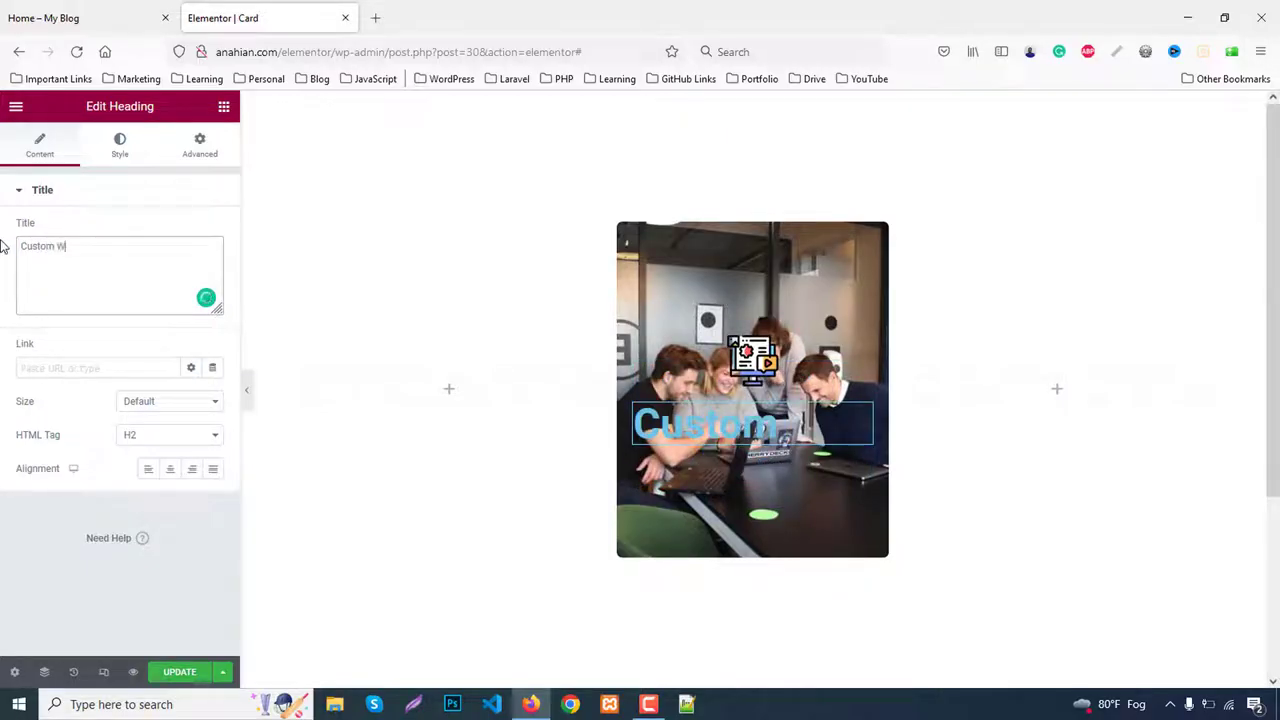
type("ebsite")
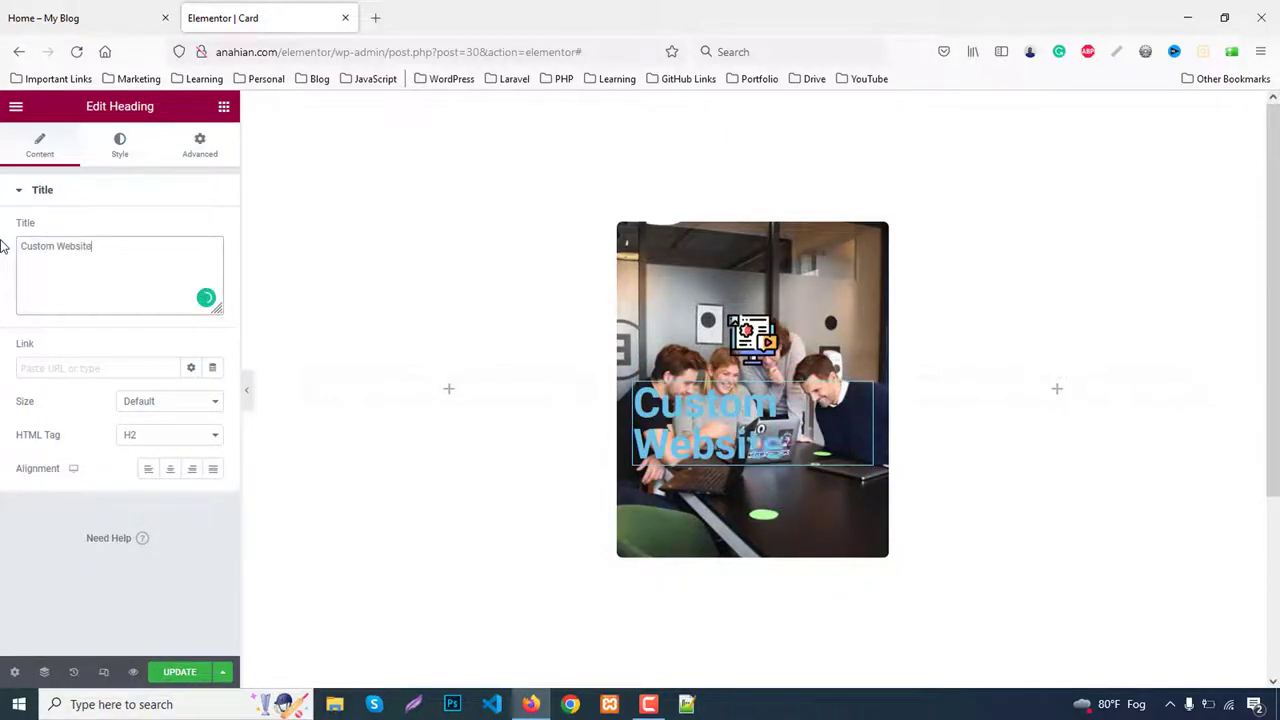
Step: Center the "Custom Website" heading and change its HTML tag to a smaller heading level
left_click(173, 479)
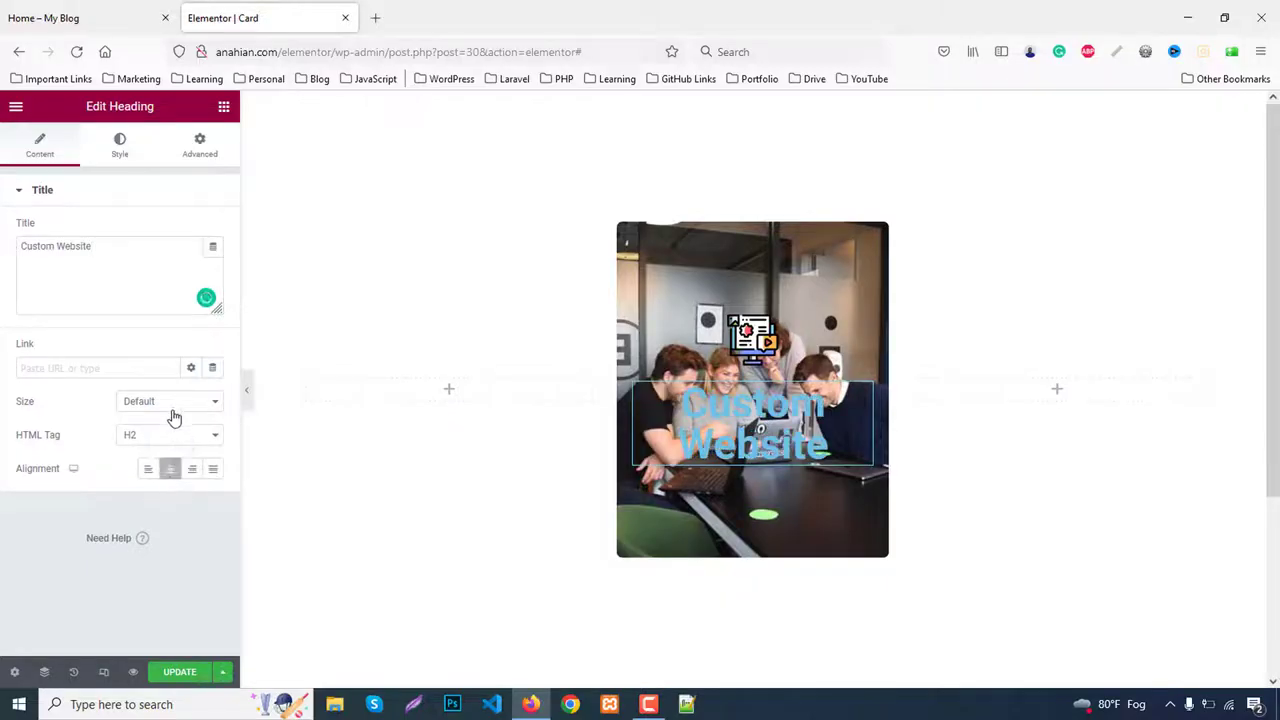
left_click(152, 439)
left_click(142, 510)
Step: Set the heading's text color to white (#FFFFFF)
left_click(120, 145)
left_click(211, 229)
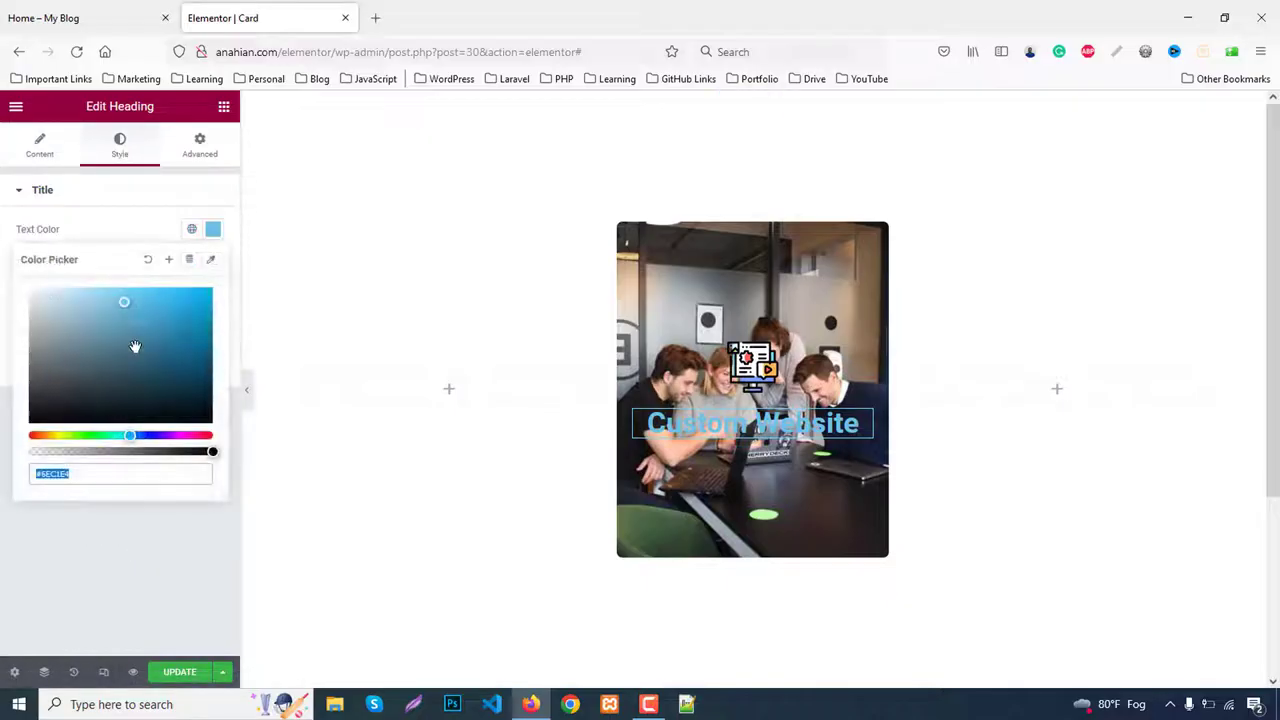
type("#FFFFFF")
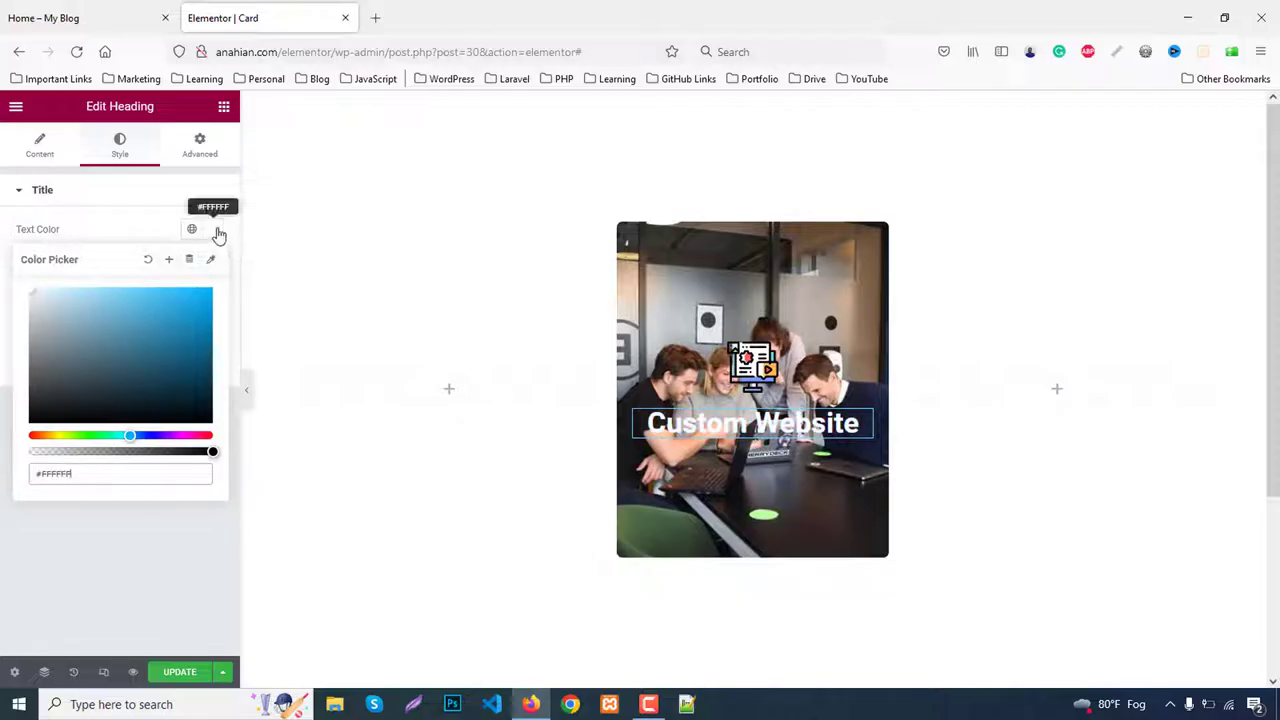
left_click(212, 230)
Step: Set the "Custom Website" heading's font family to Poppins and its weight to 700
left_click(213, 263)
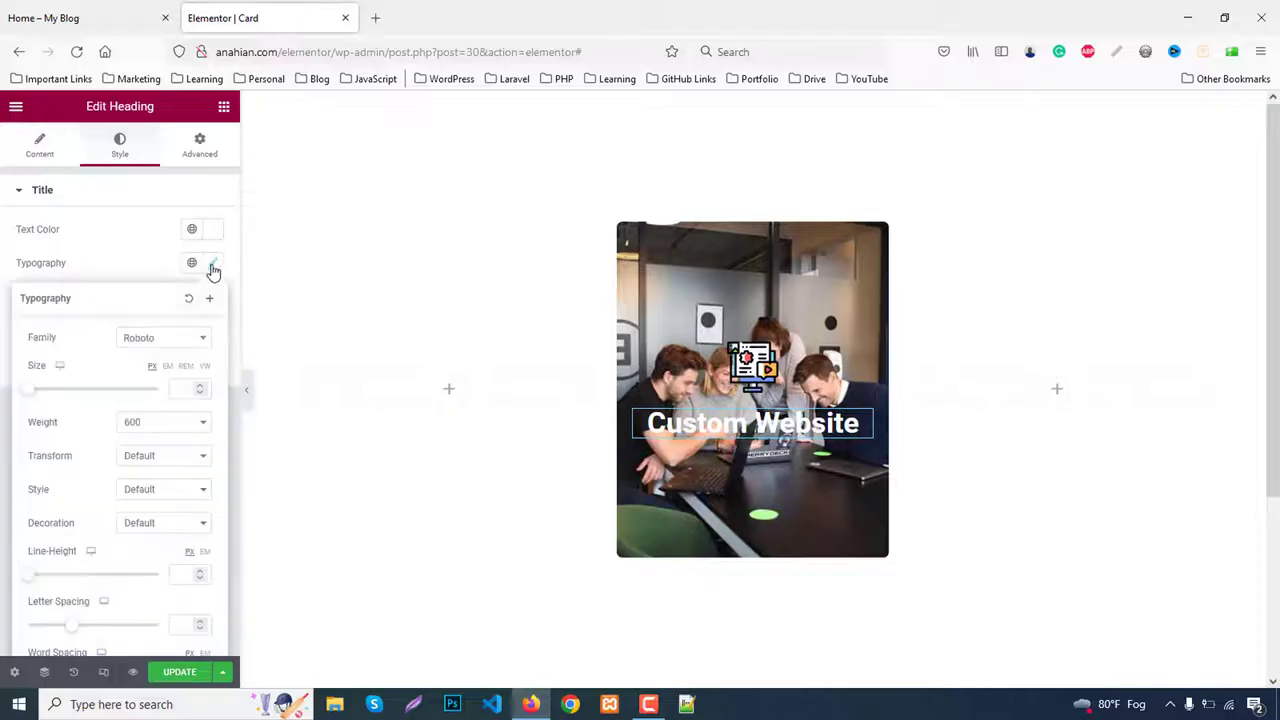
left_click(158, 340)
type("poppins")
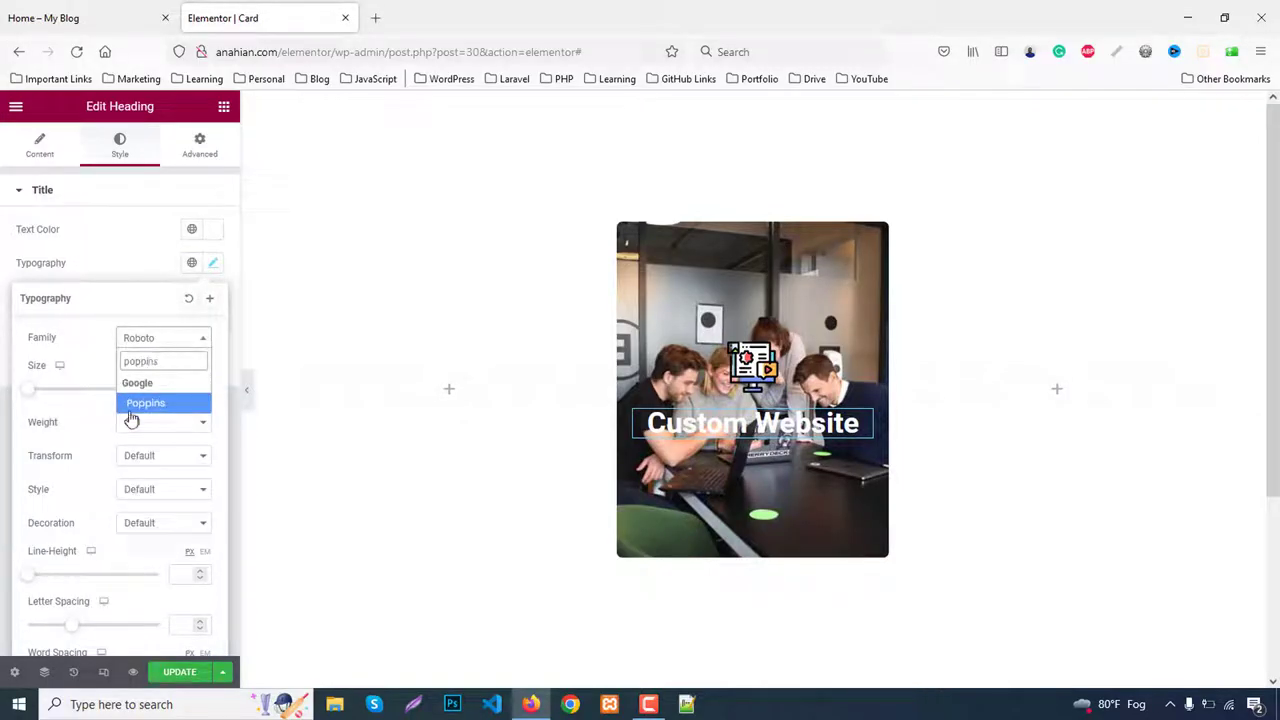
left_click(145, 404)
left_click(157, 424)
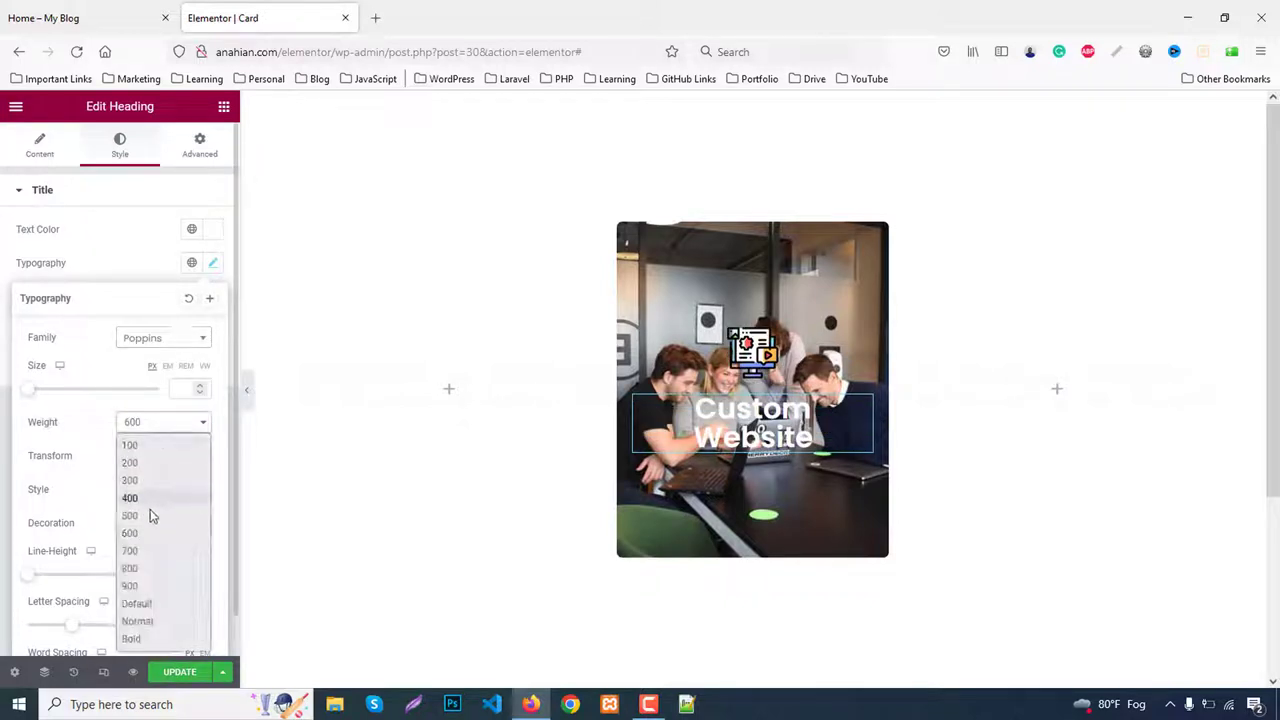
left_click(135, 550)
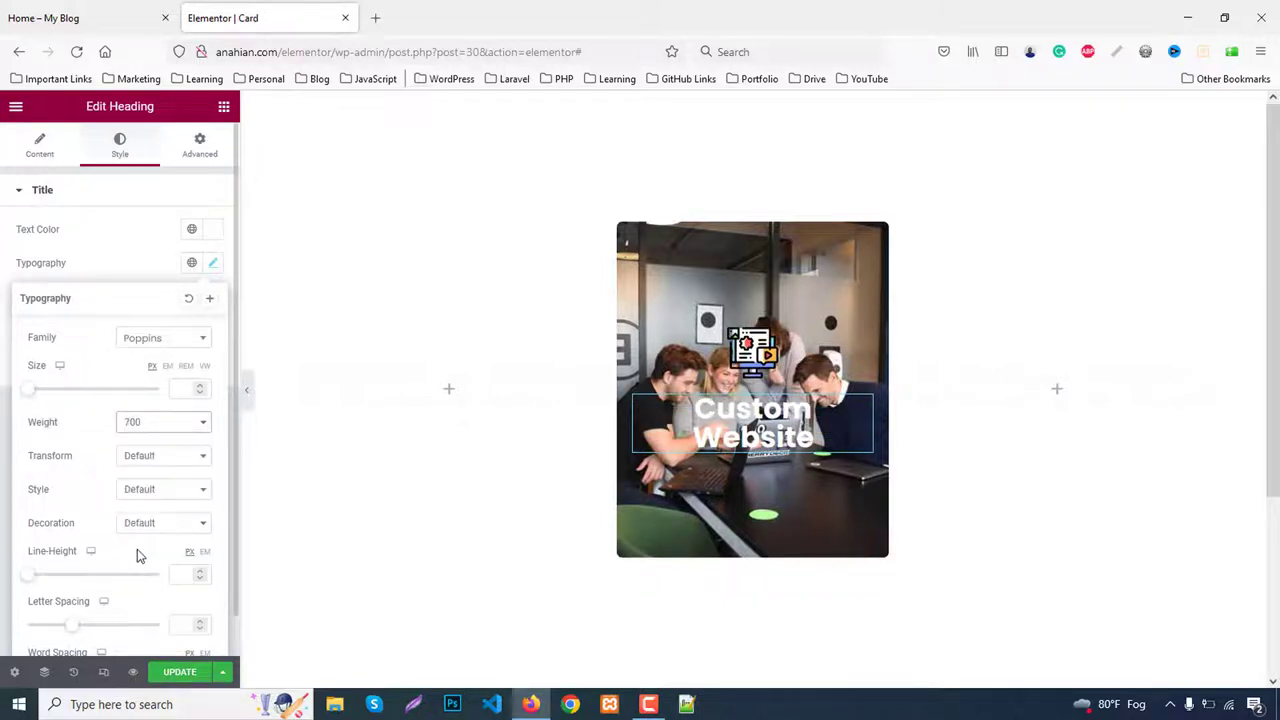
Step: Set the heading's font size to 28 px and its text transform to Capitalize
left_click(186, 392)
type("1")
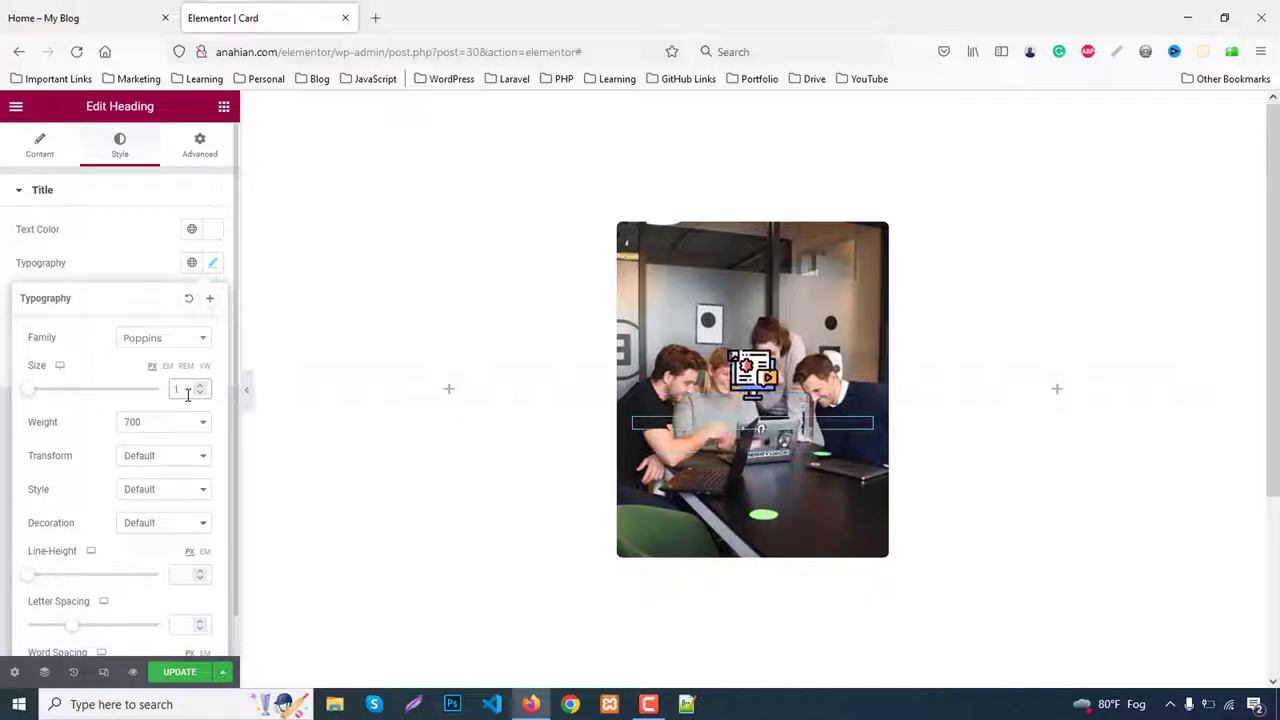
type("3")
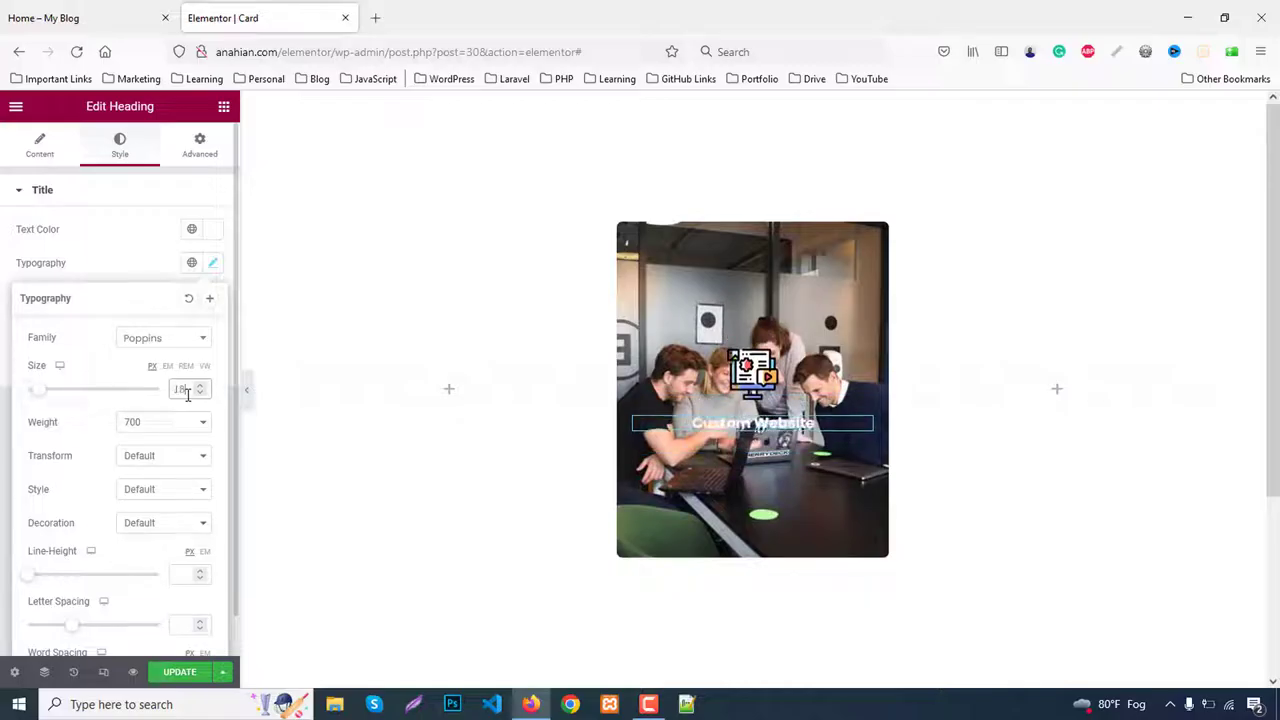
key("Up")
key("Up")
key("Up")
key("Up")
key("Up")
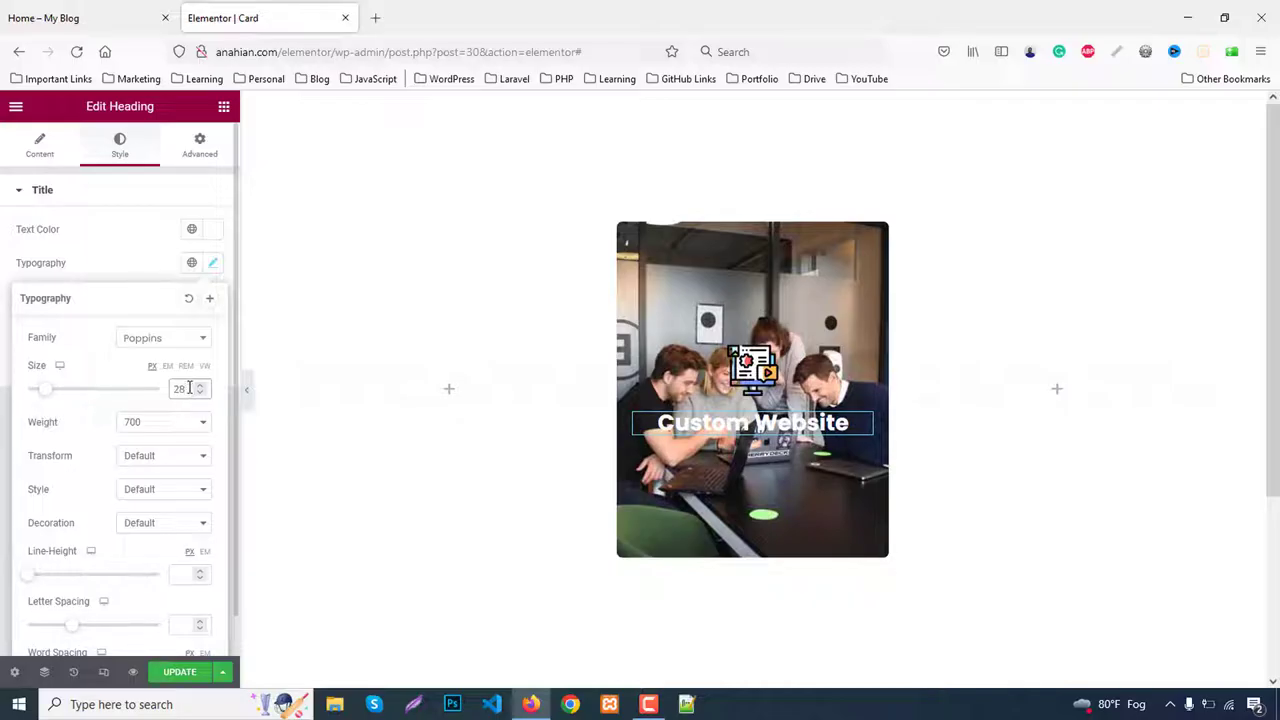
left_click(130, 459)
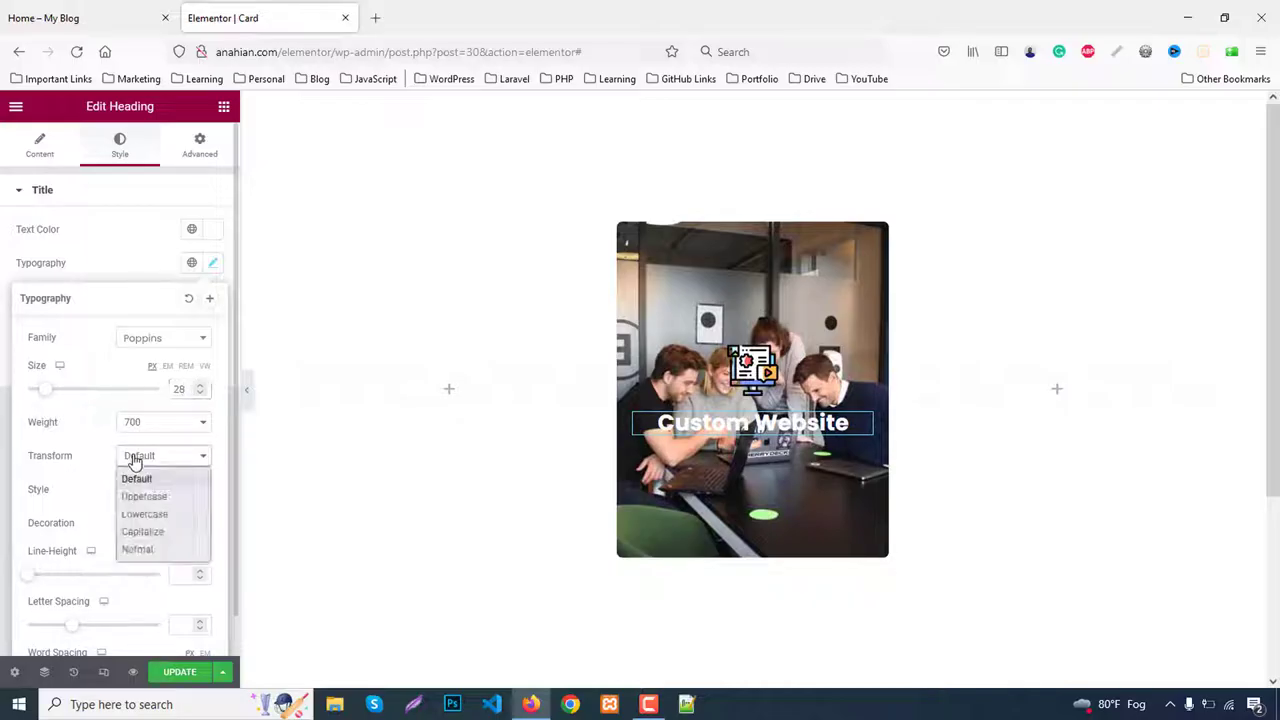
left_click(140, 535)
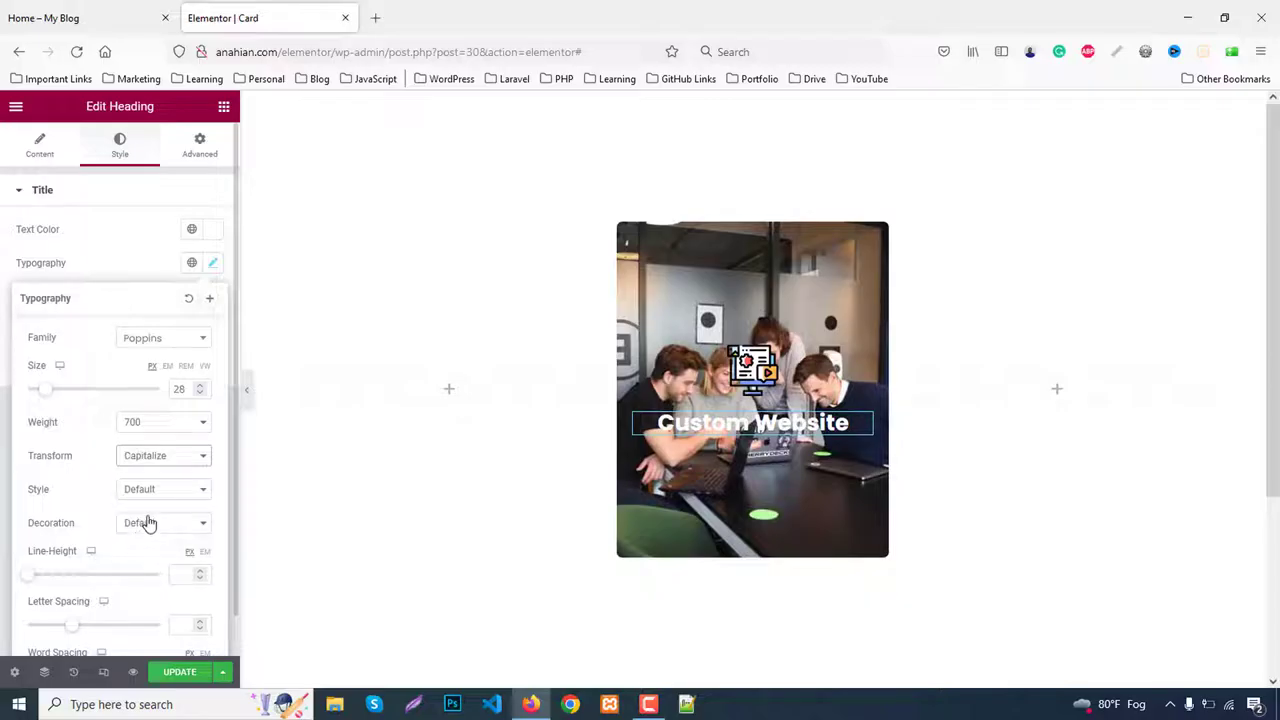
Step: Add a Text Editor widget below the "Custom Website" heading and center its text
left_click(224, 107)
left_click_drag(192, 378, 780, 442)
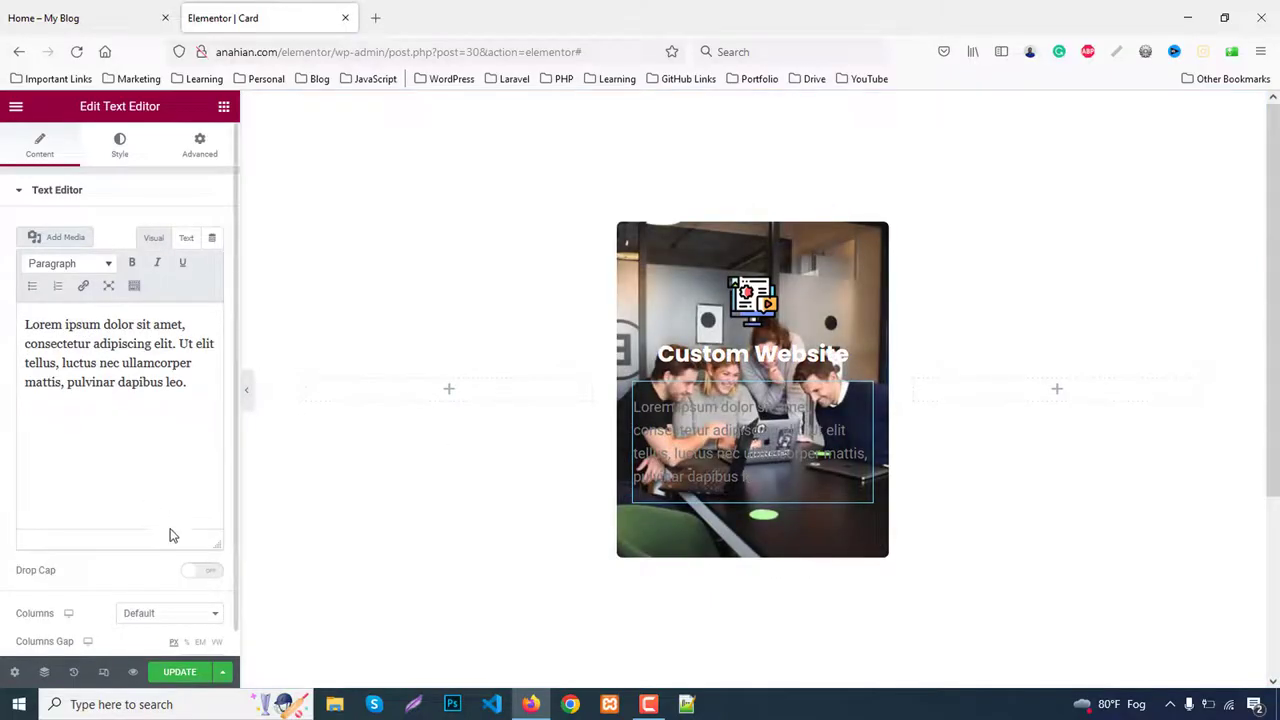
left_click(120, 144)
left_click(173, 231)
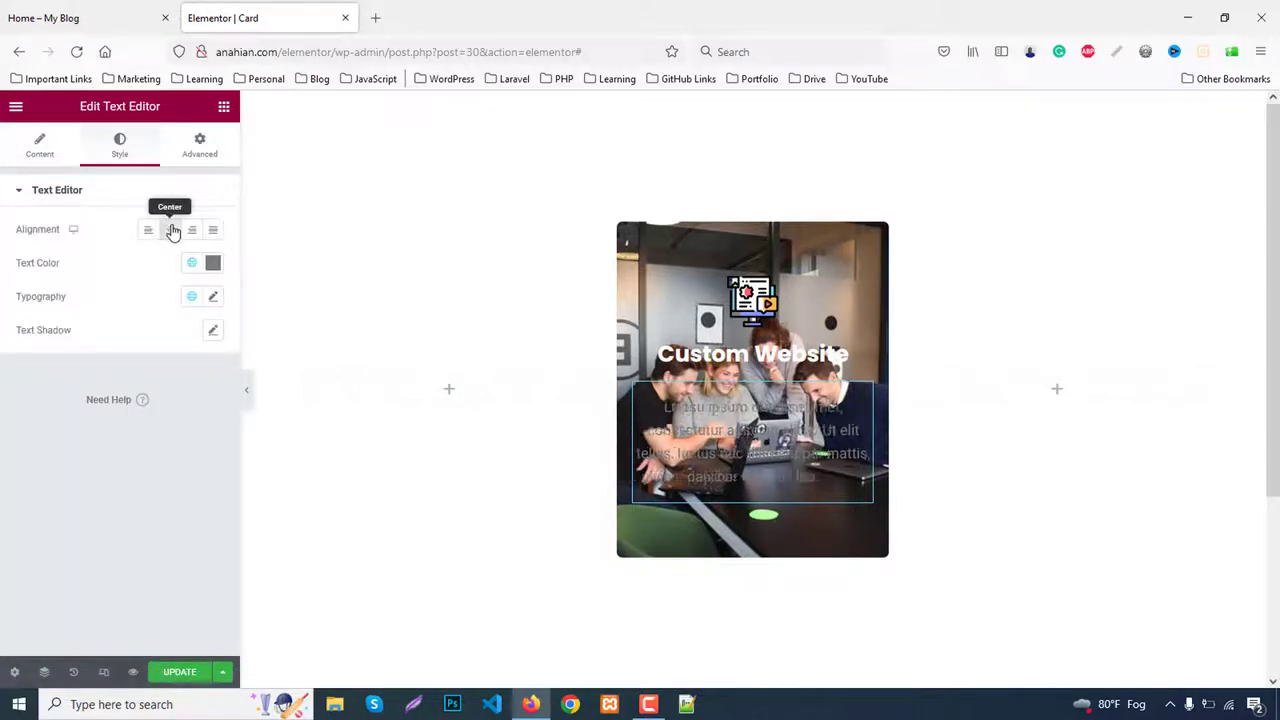
Step: Set the paragraph's text color to white (#FFFFFF) and its font family to Poppins
left_click(213, 262)
left_click_drag(130, 365, 8, 305)
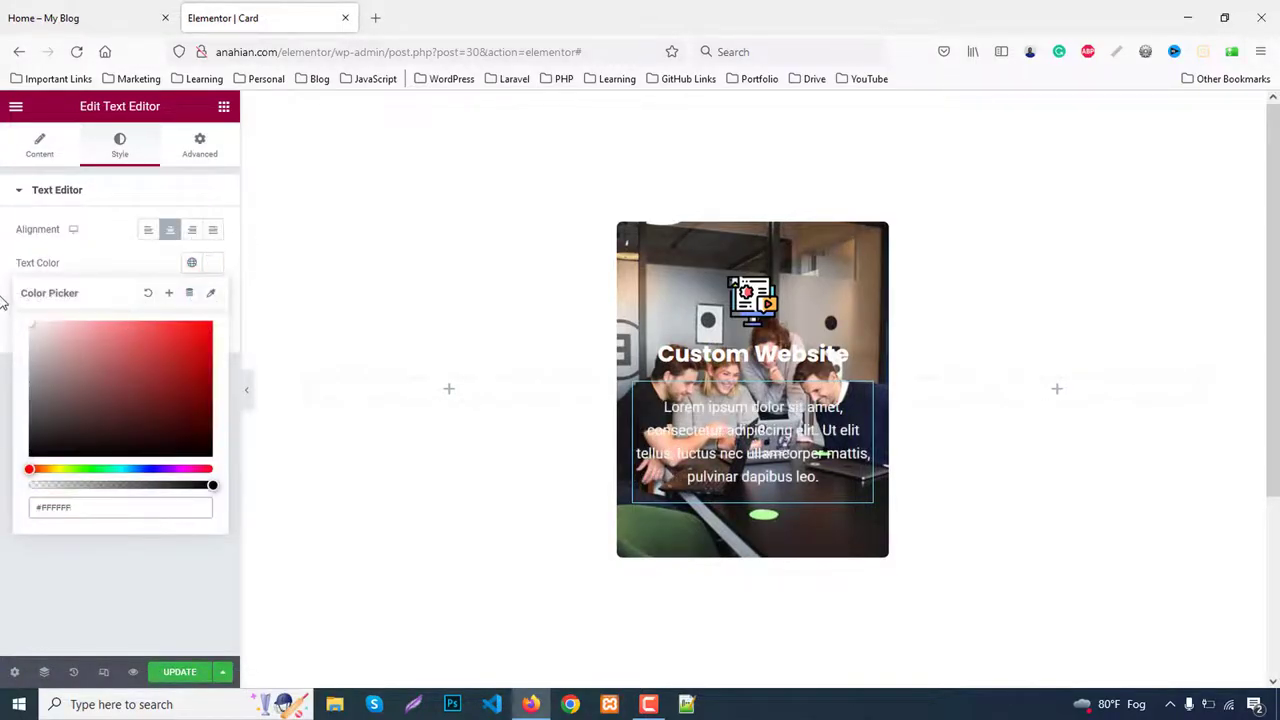
left_click(213, 263)
left_click(212, 296)
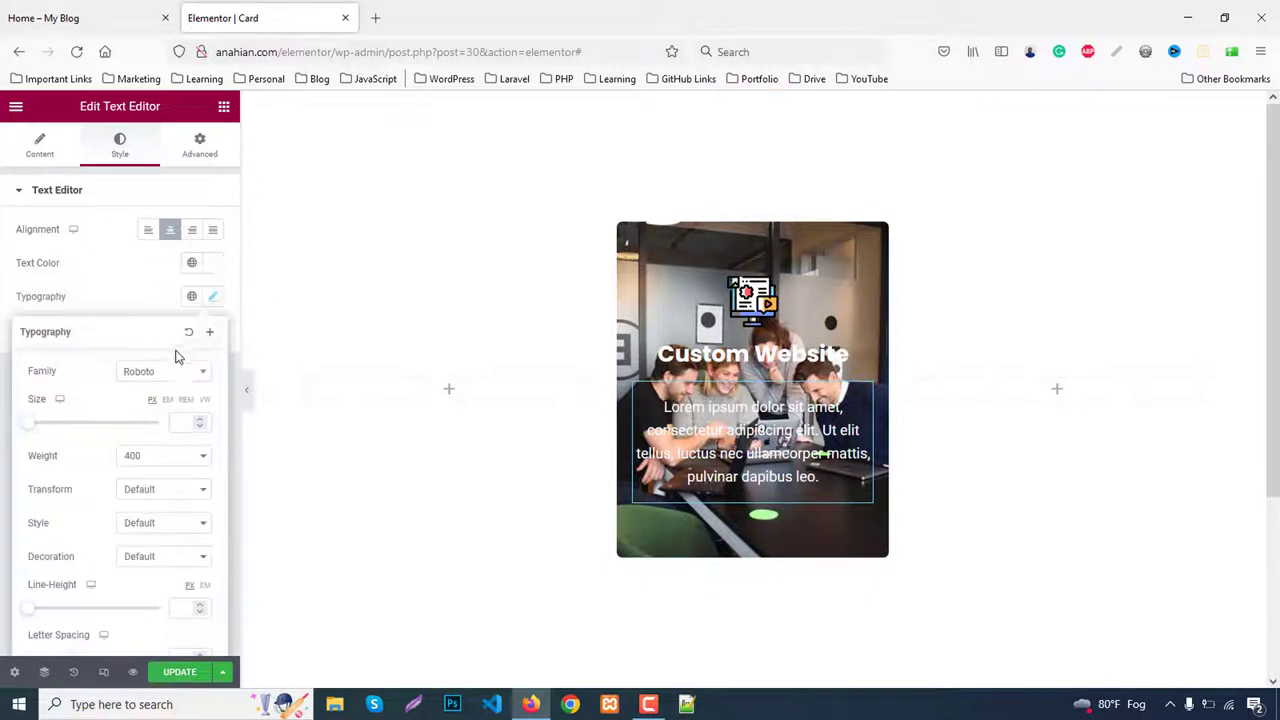
left_click(155, 371)
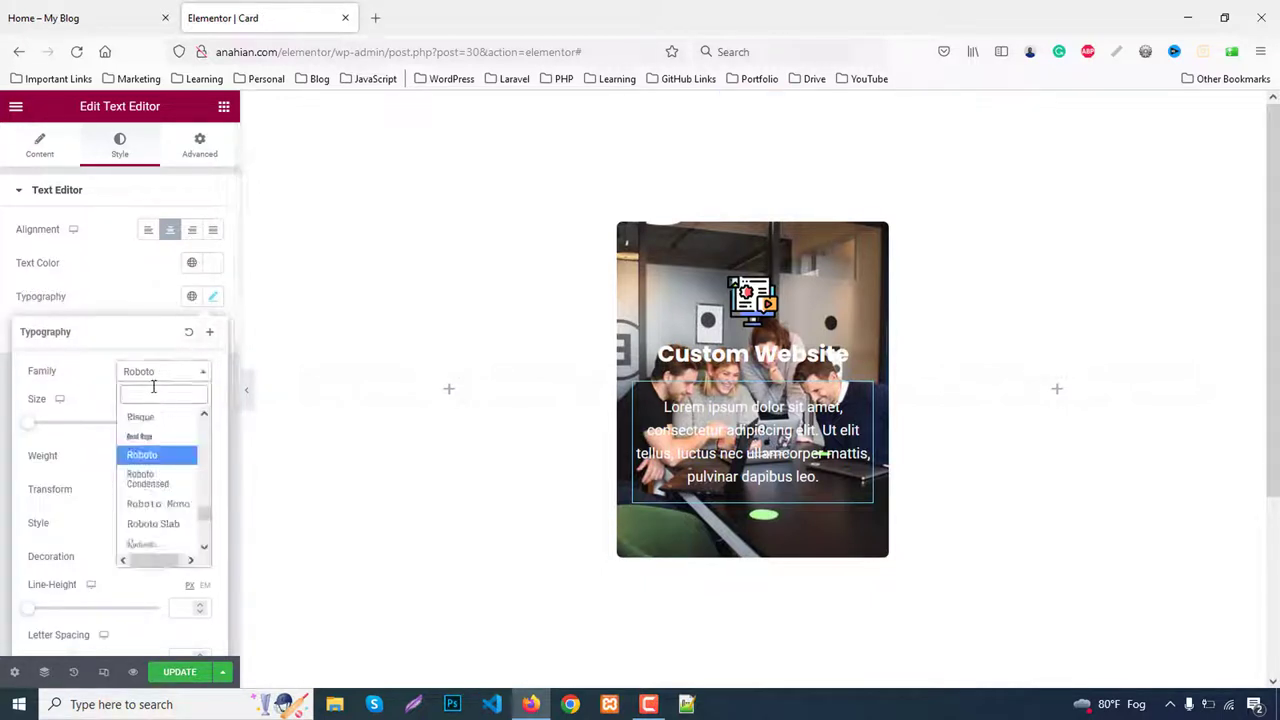
type("poppi")
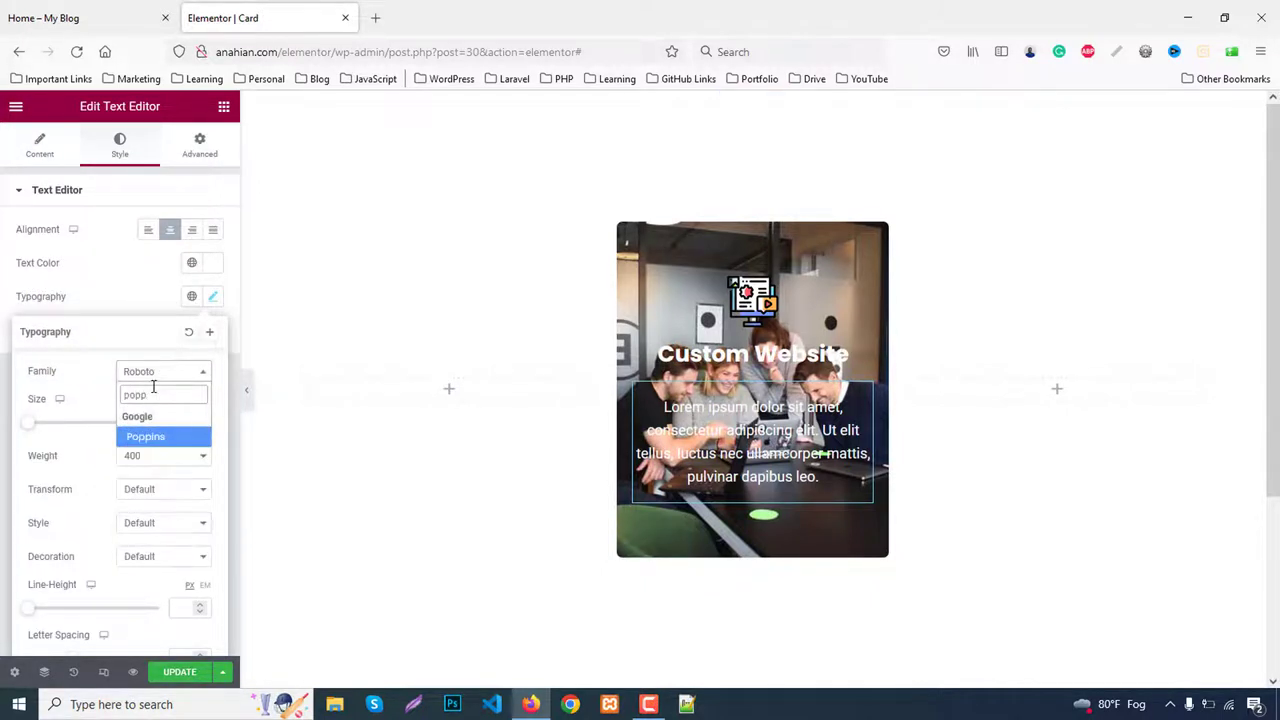
left_click(157, 437)
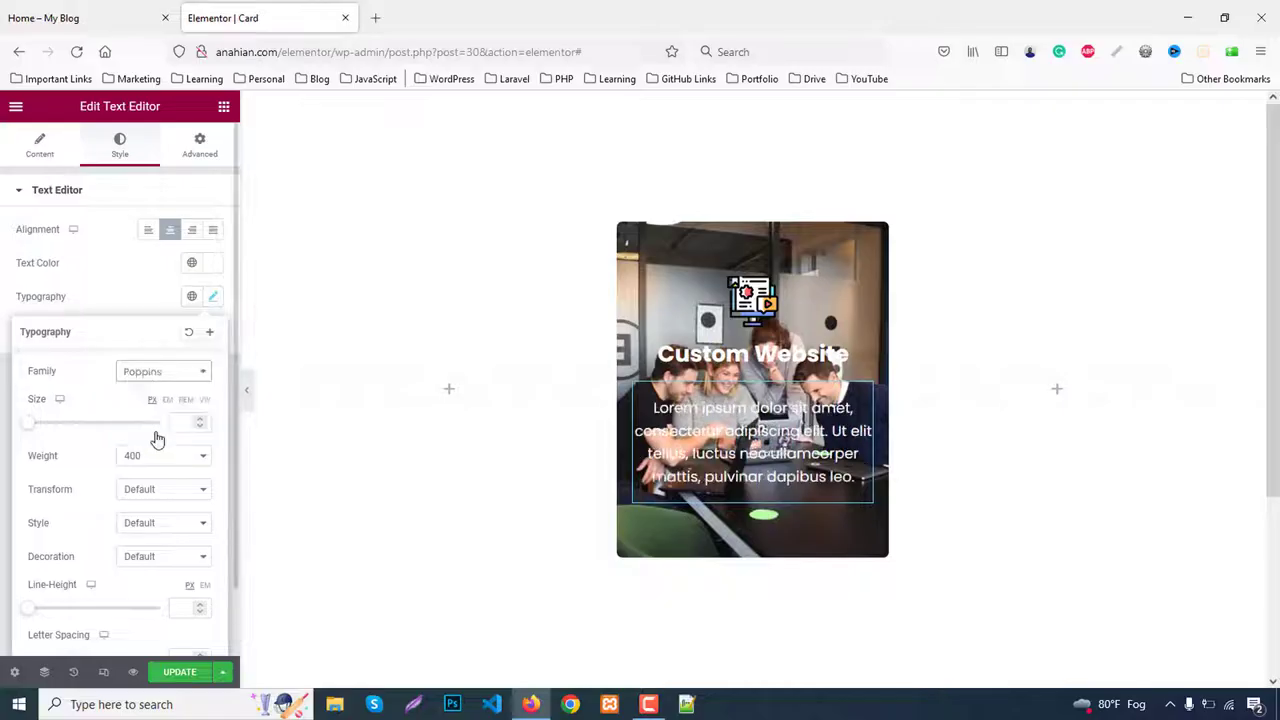
Step: Try a line height of 46 px on the paragraph text
left_click(184, 608)
type("15")
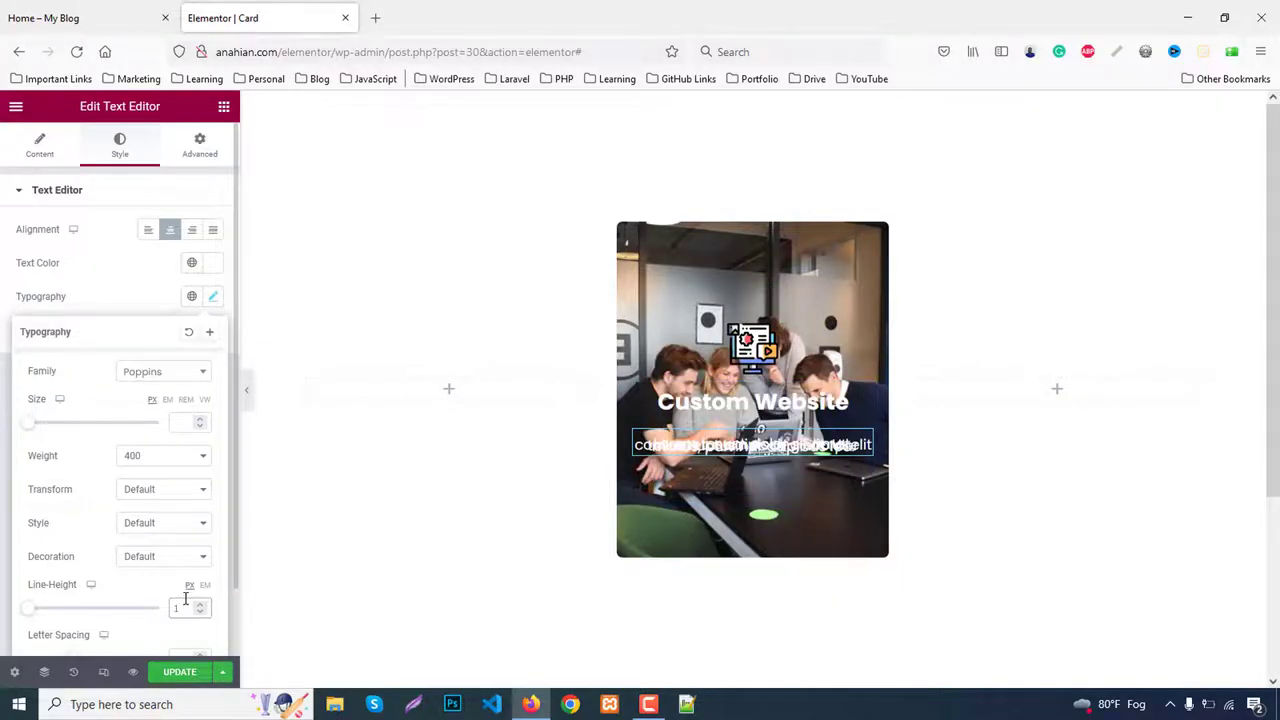
key("Up")
key("Up")
key("Up")
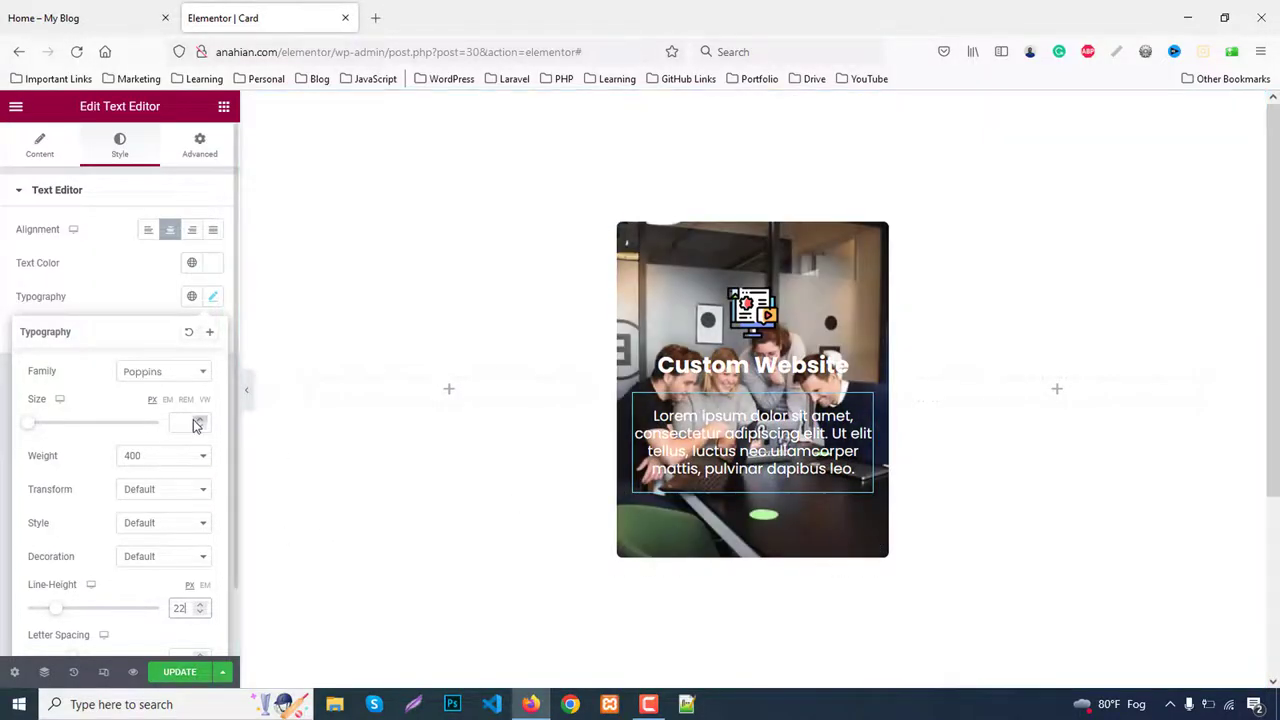
Step: Set the paragraph's font size to 16 px and its line height to 22 px
type("1")
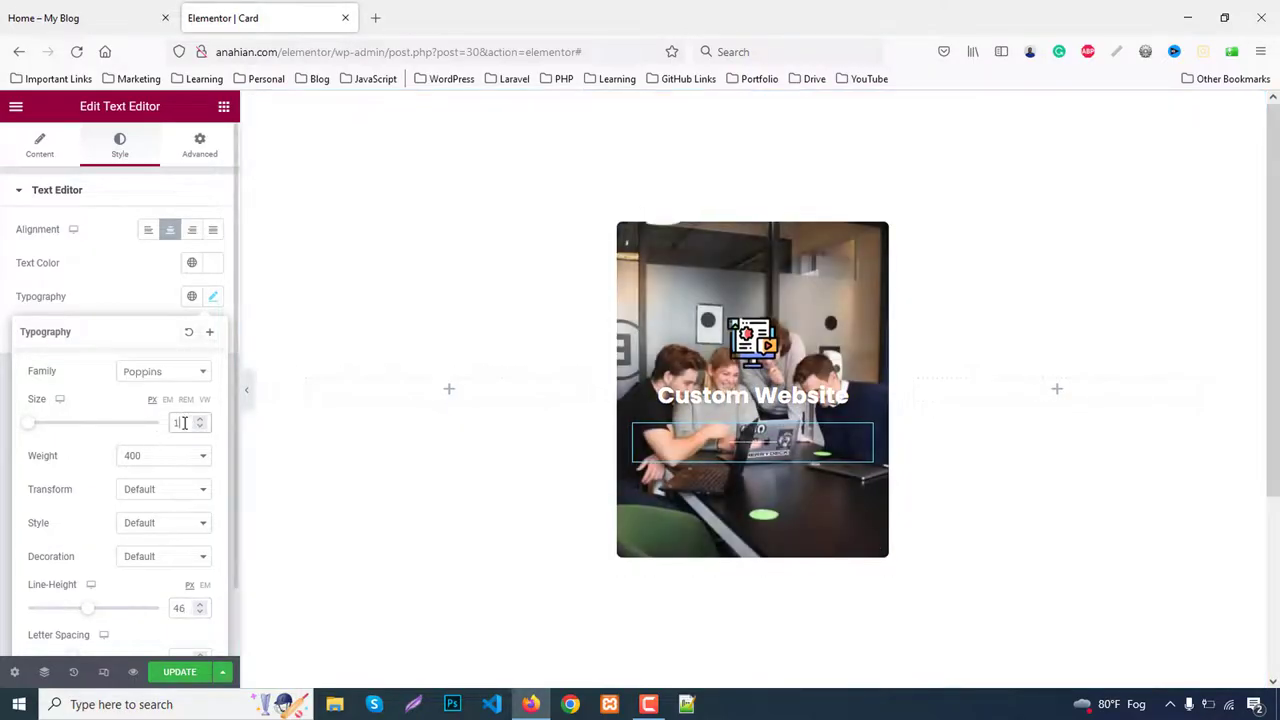
type("6")
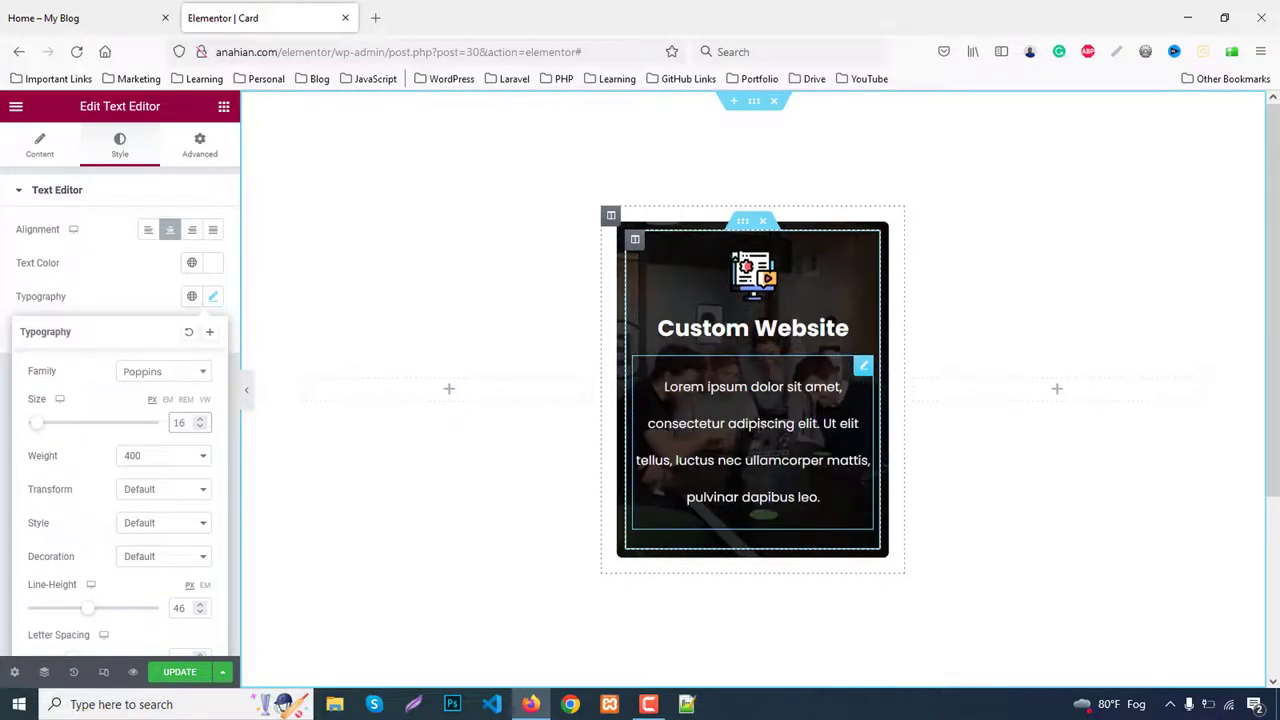
double_click(178, 608)
type("35")
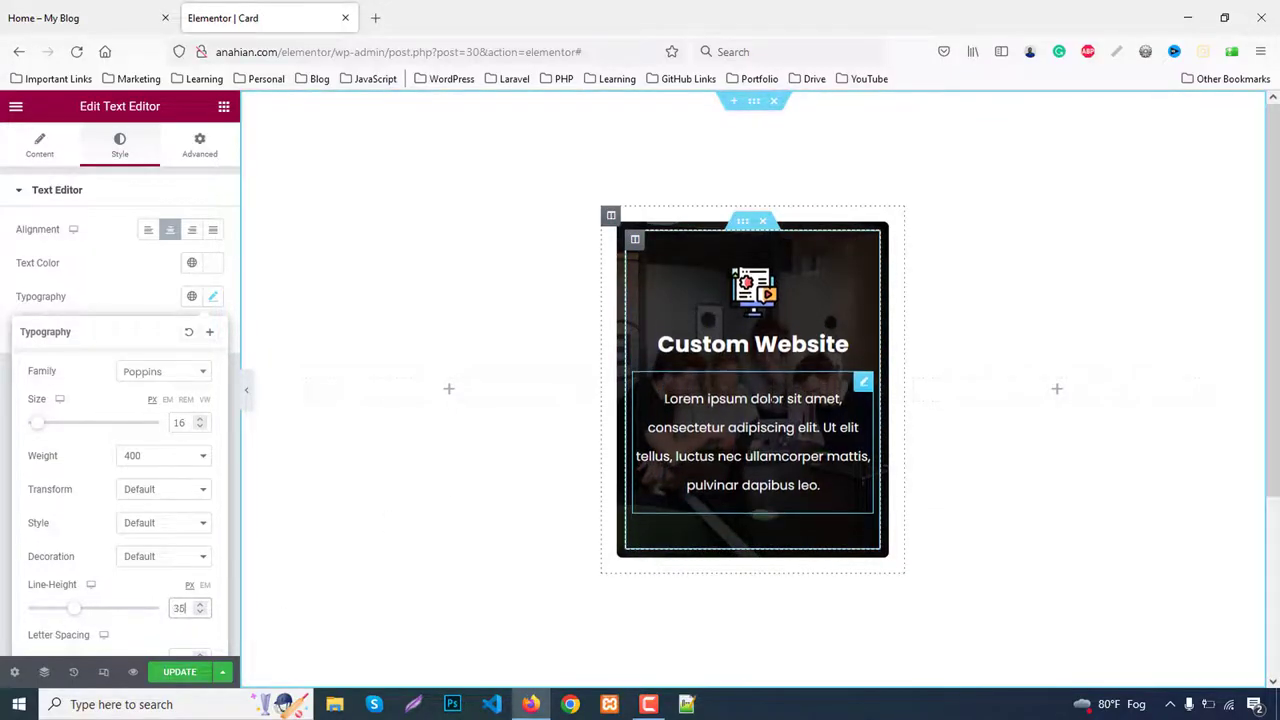
key("BackSpace")
key("BackSpace")
type("24")
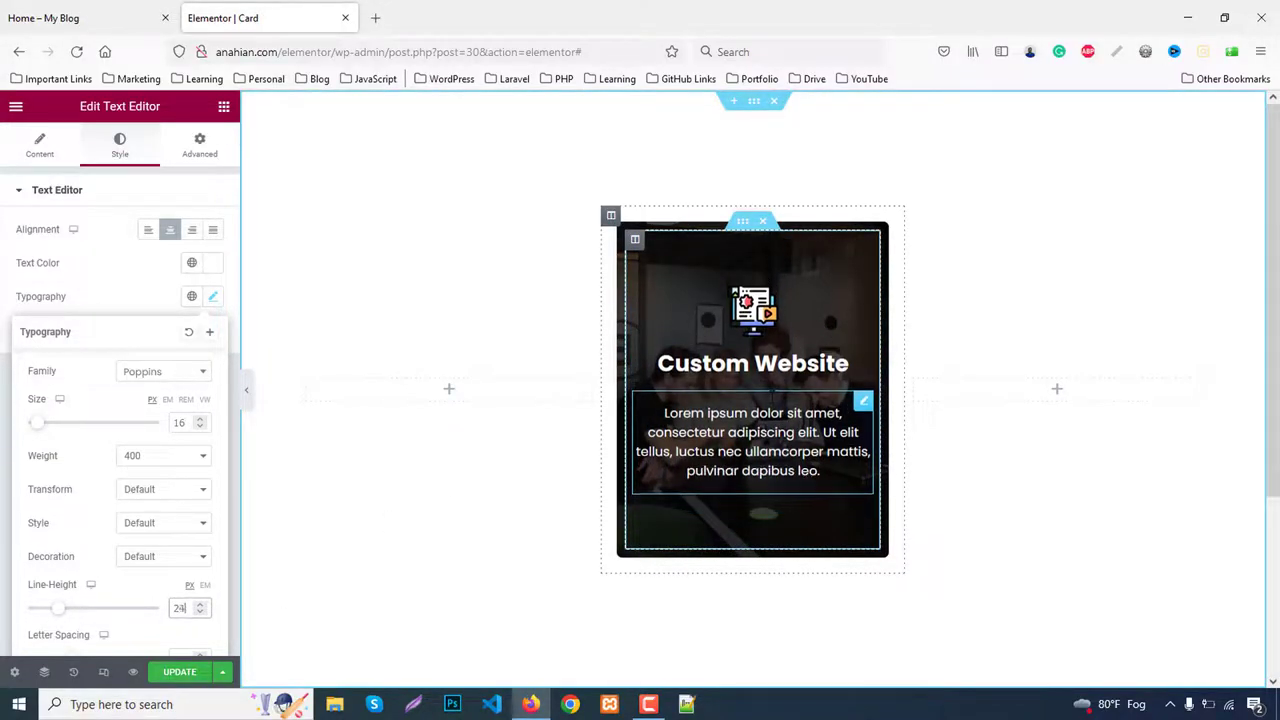
key("BackSpace")
type("1")
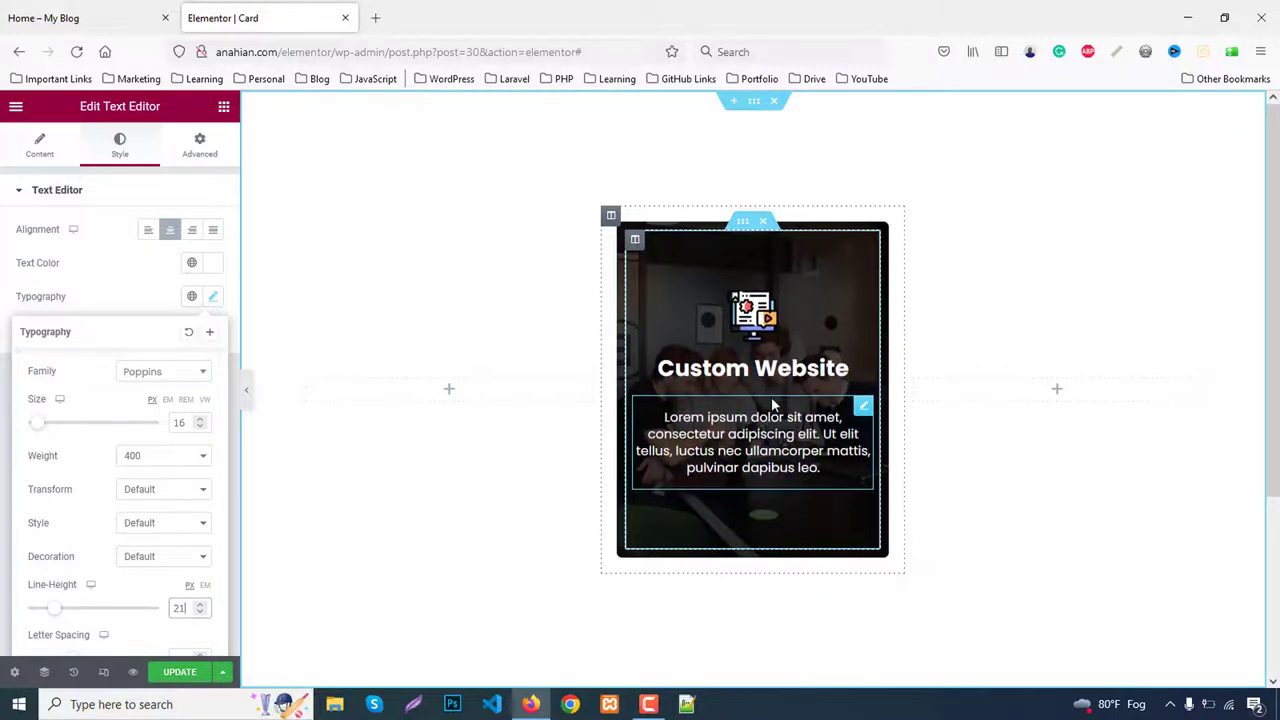
key("BackSpace")
type("3")
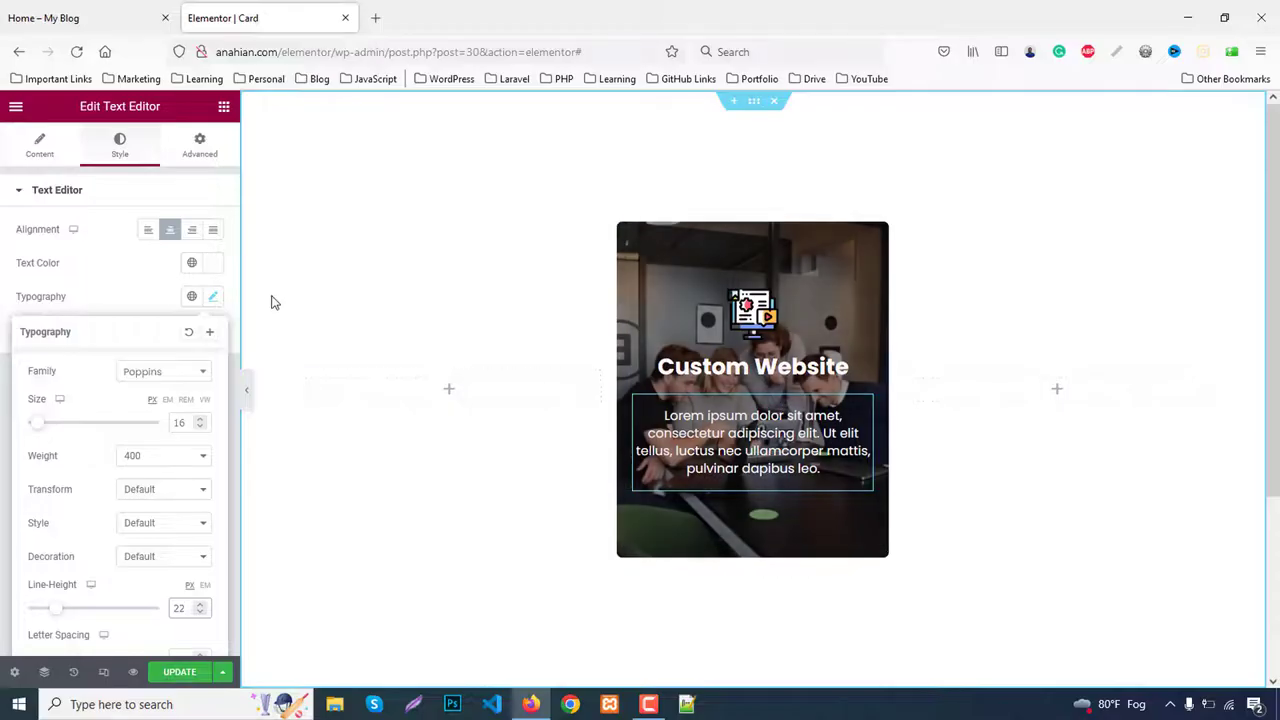
Step: Add a Button widget below the paragraph with the text "view details" and center it
left_click(224, 107)
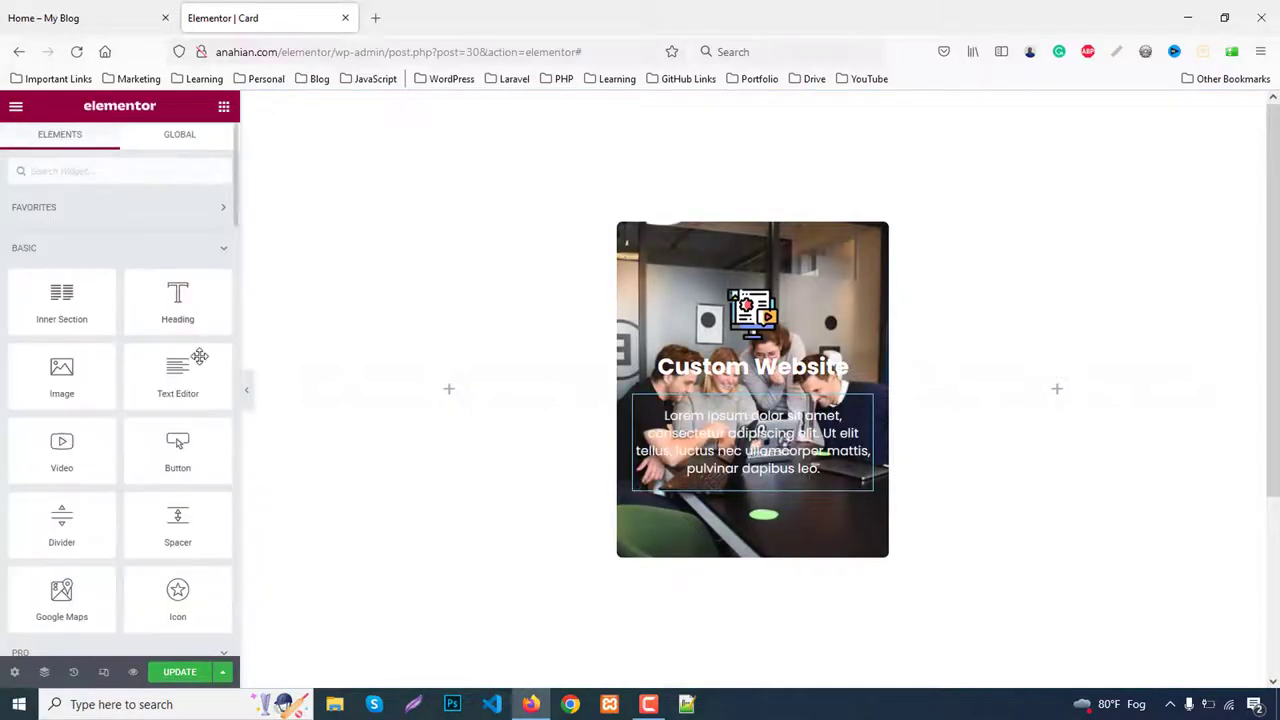
left_click_drag(178, 450, 766, 498)
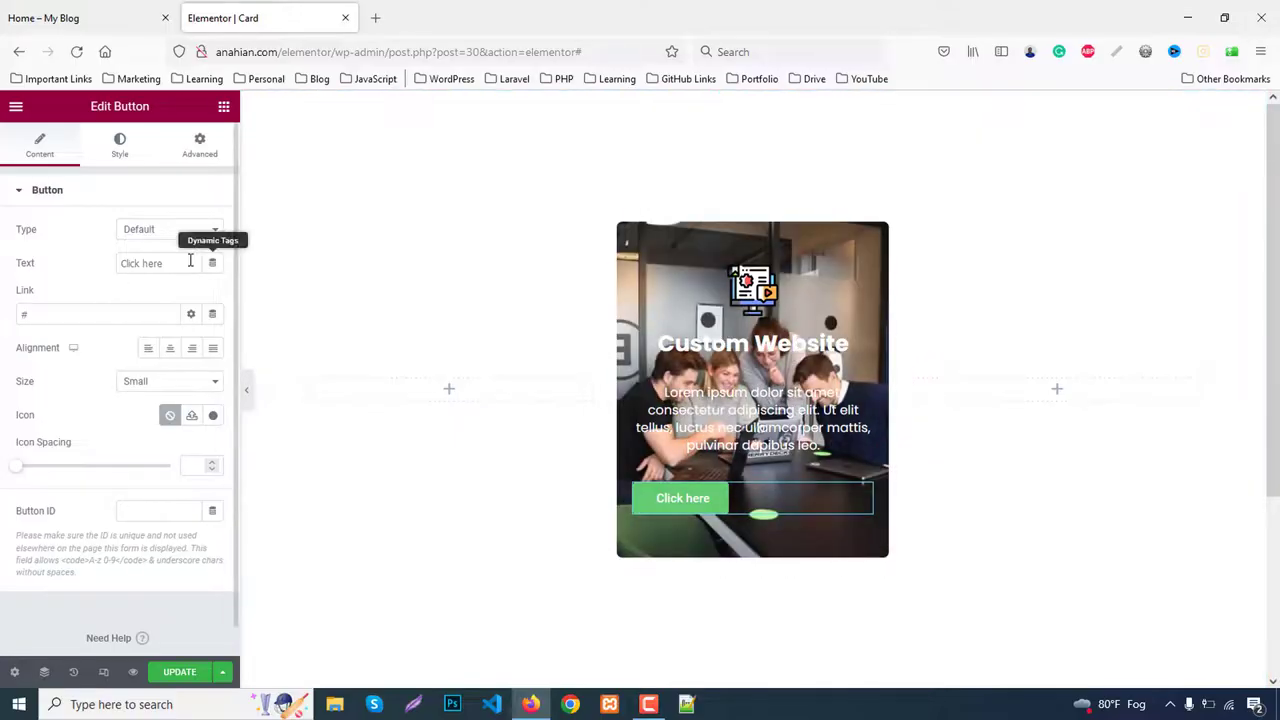
left_click_drag(188, 262, 50, 262)
type("view")
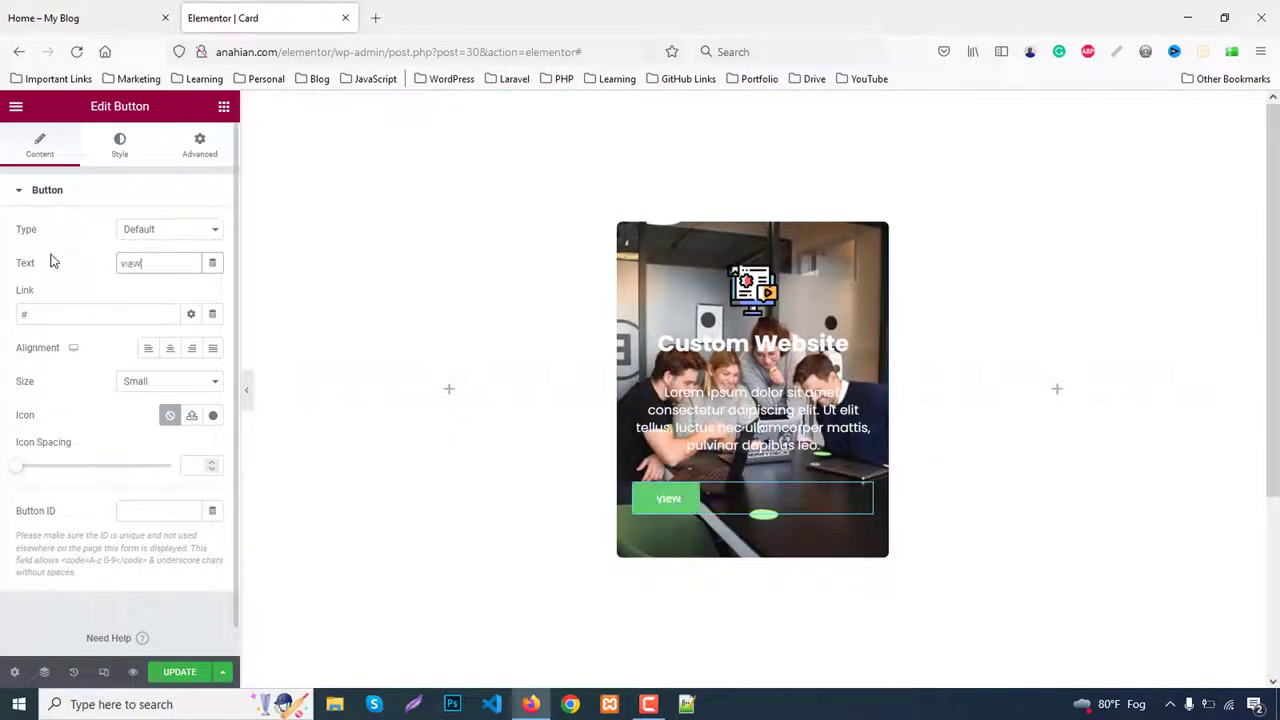
type(" deta")
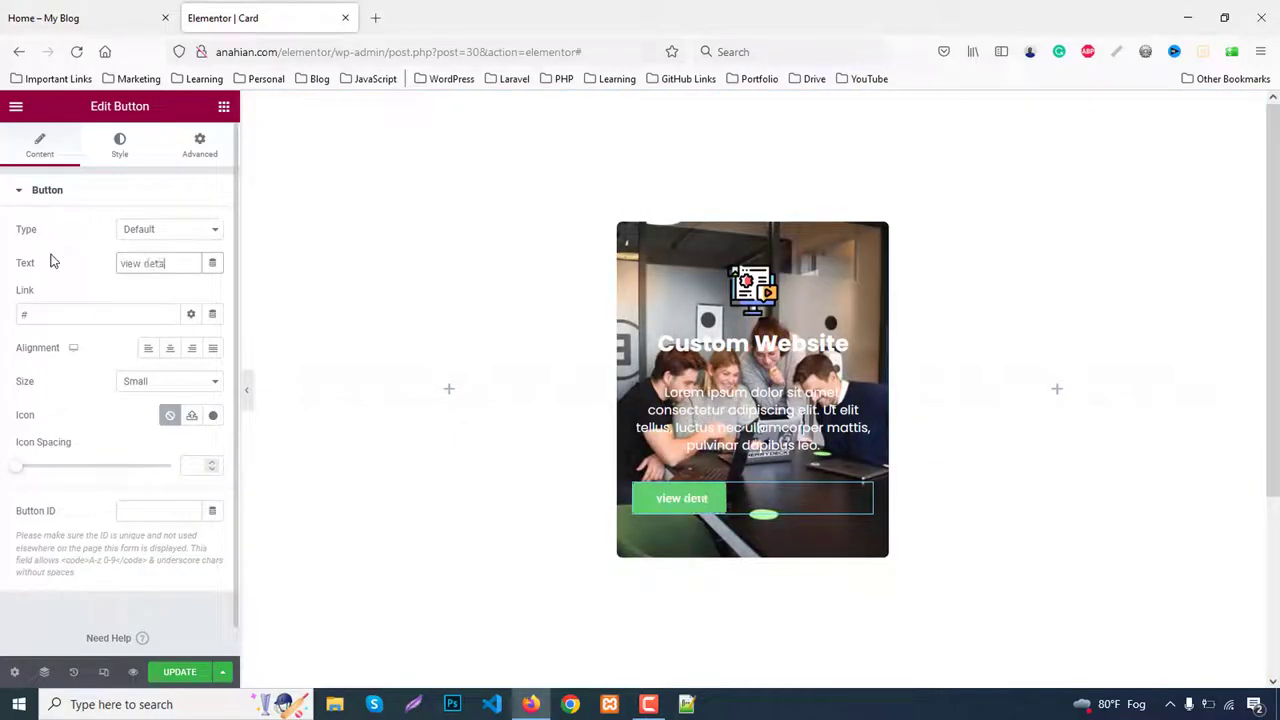
type("ils")
left_click(168, 348)
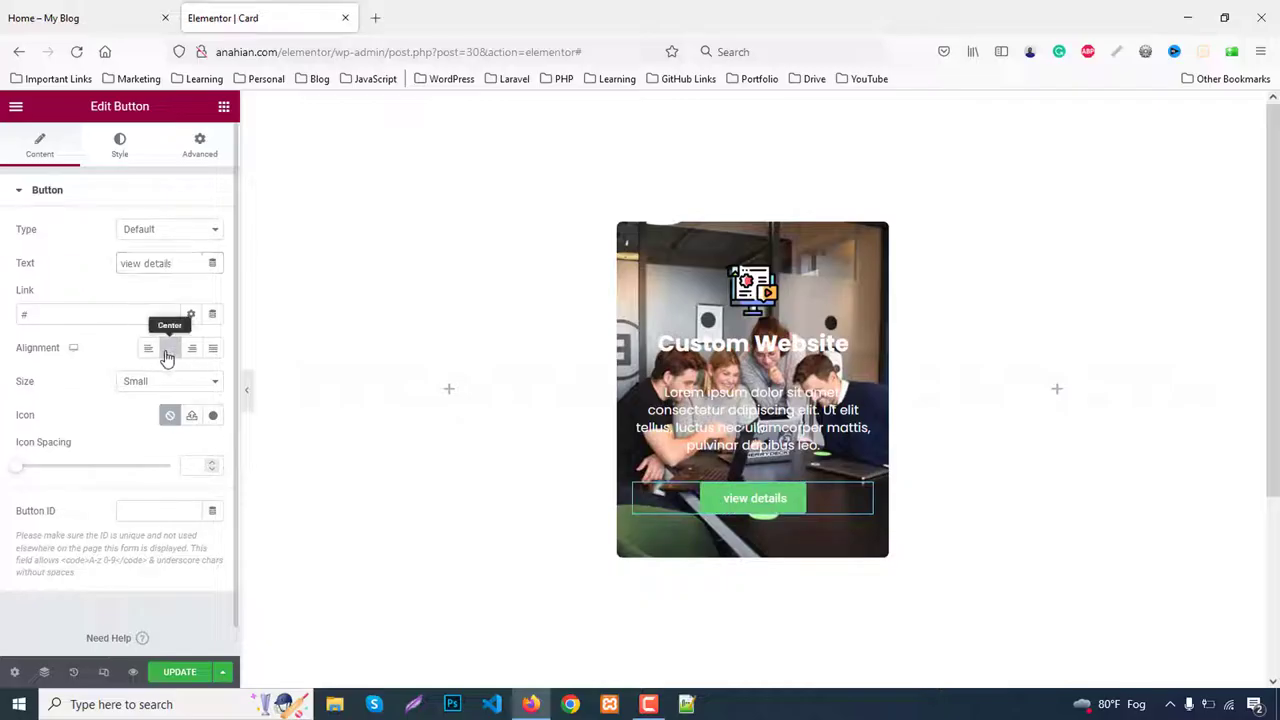
Step: Add the outlined circle right-arrow icon from the icon library to the button and set its position to After
left_click(212, 416)
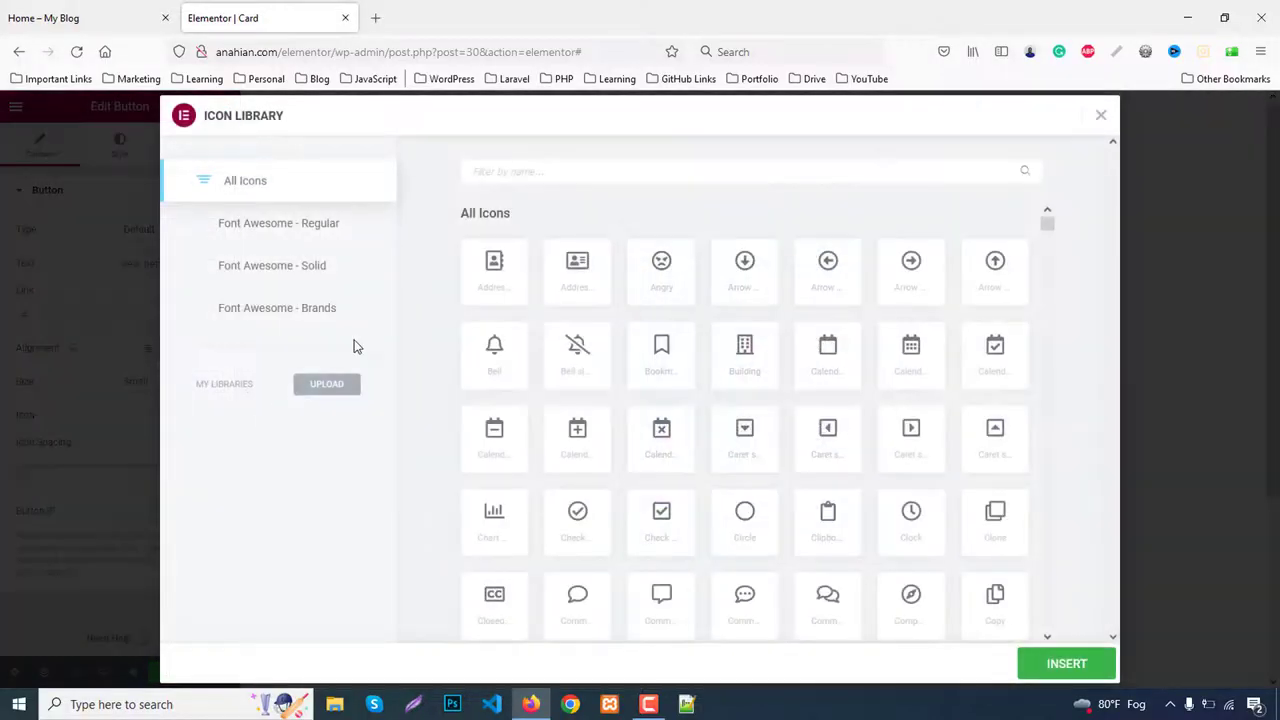
left_click(523, 170)
type("arrow")
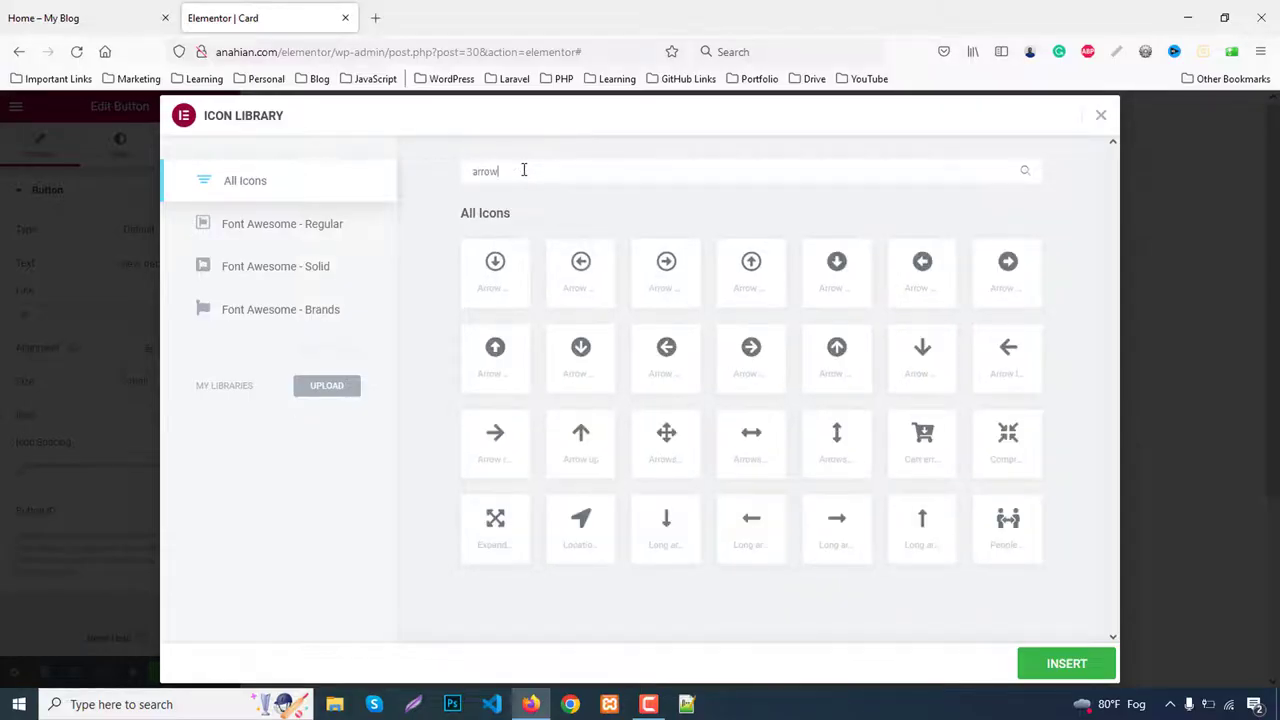
left_click(662, 280)
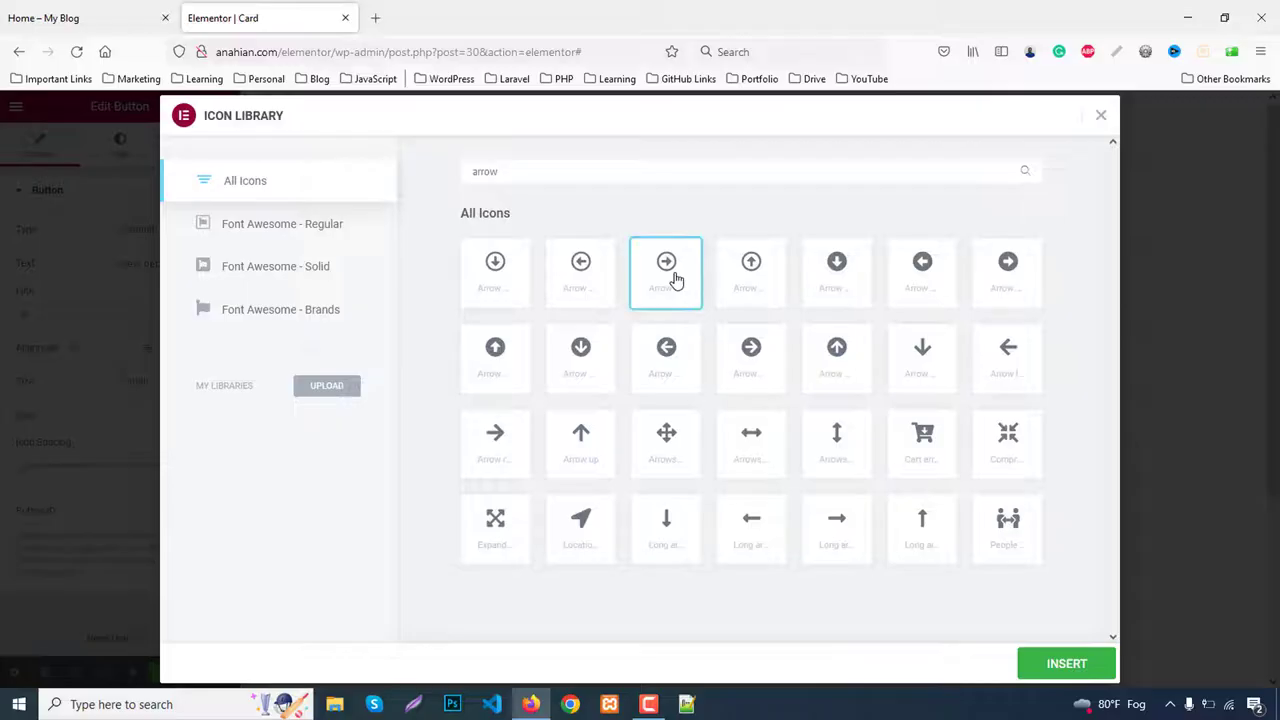
left_click(1066, 665)
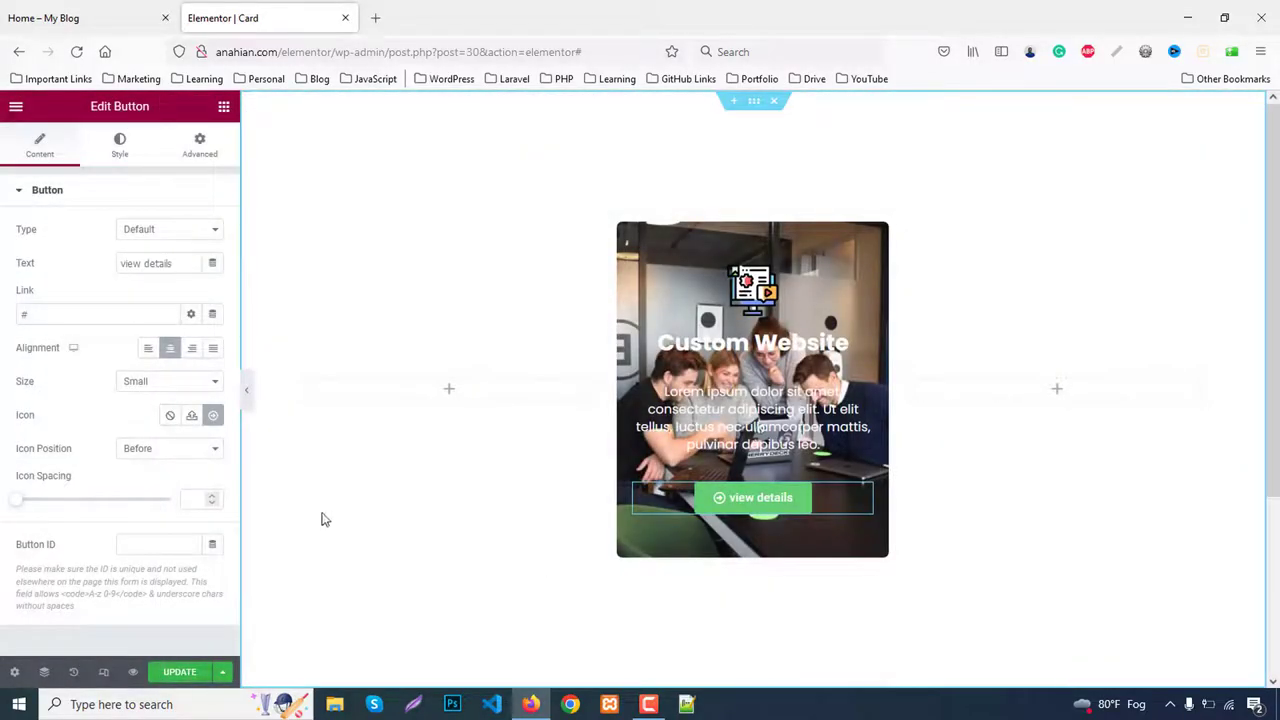
left_click(149, 449)
left_click(135, 490)
Step: Set the "view details" button's font family to Poppins
scroll(116, 547, "down", 2)
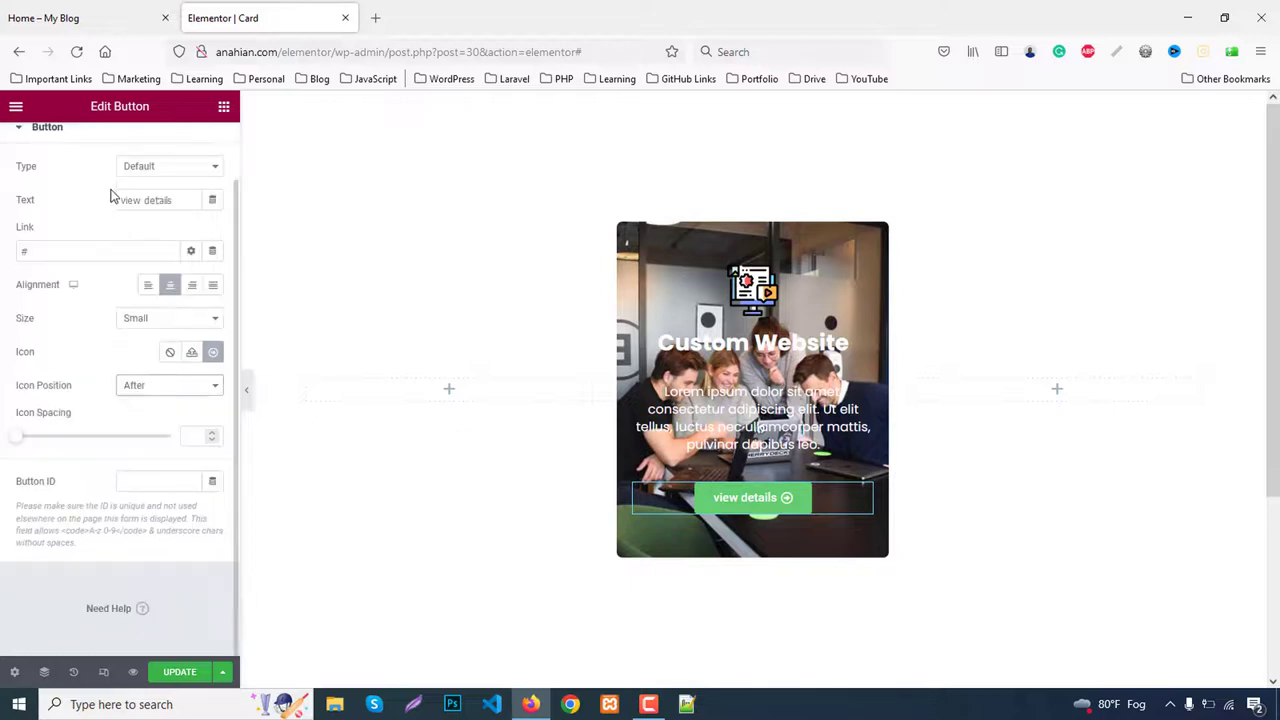
scroll(112, 196, "up", 2)
left_click(120, 150)
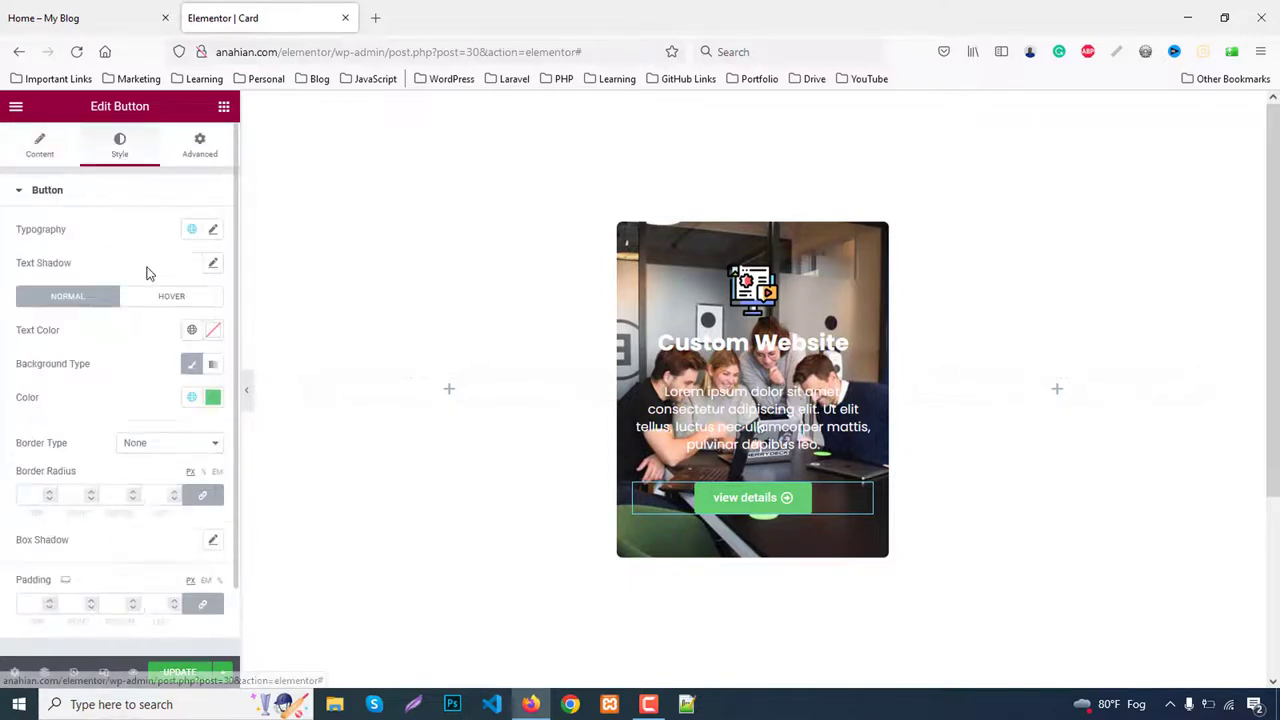
left_click(211, 231)
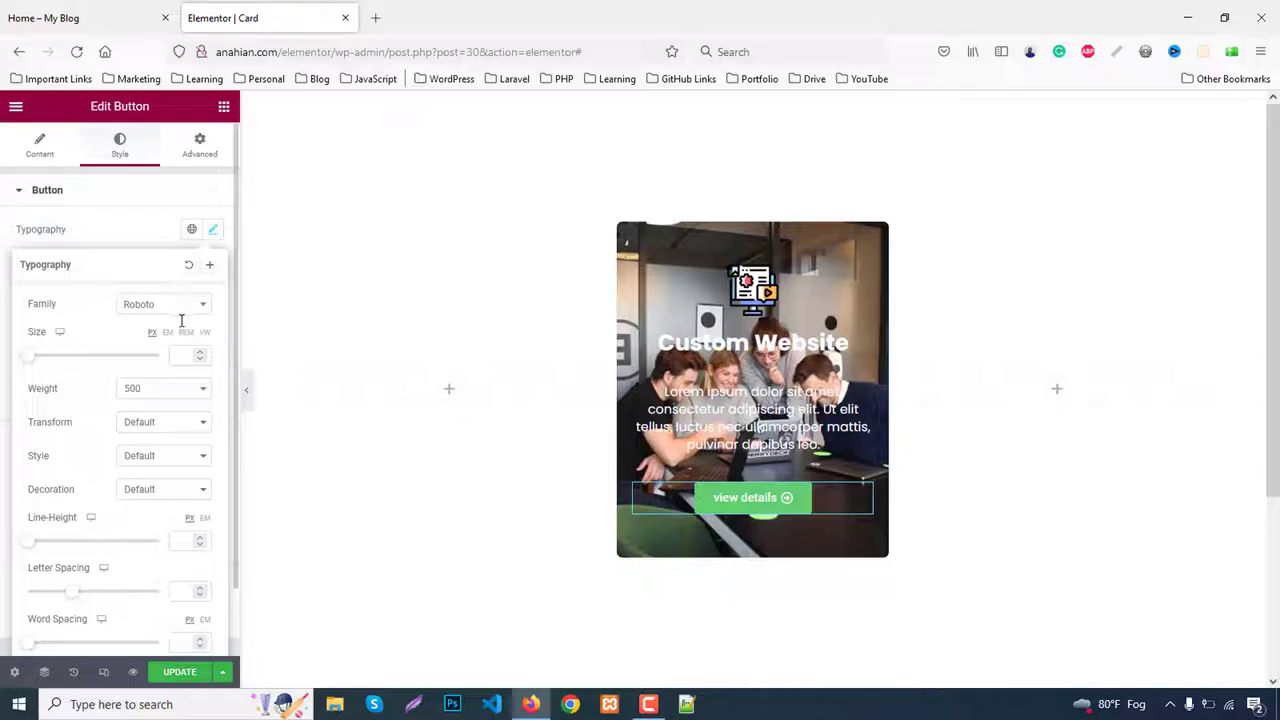
left_click(168, 305)
type("popp")
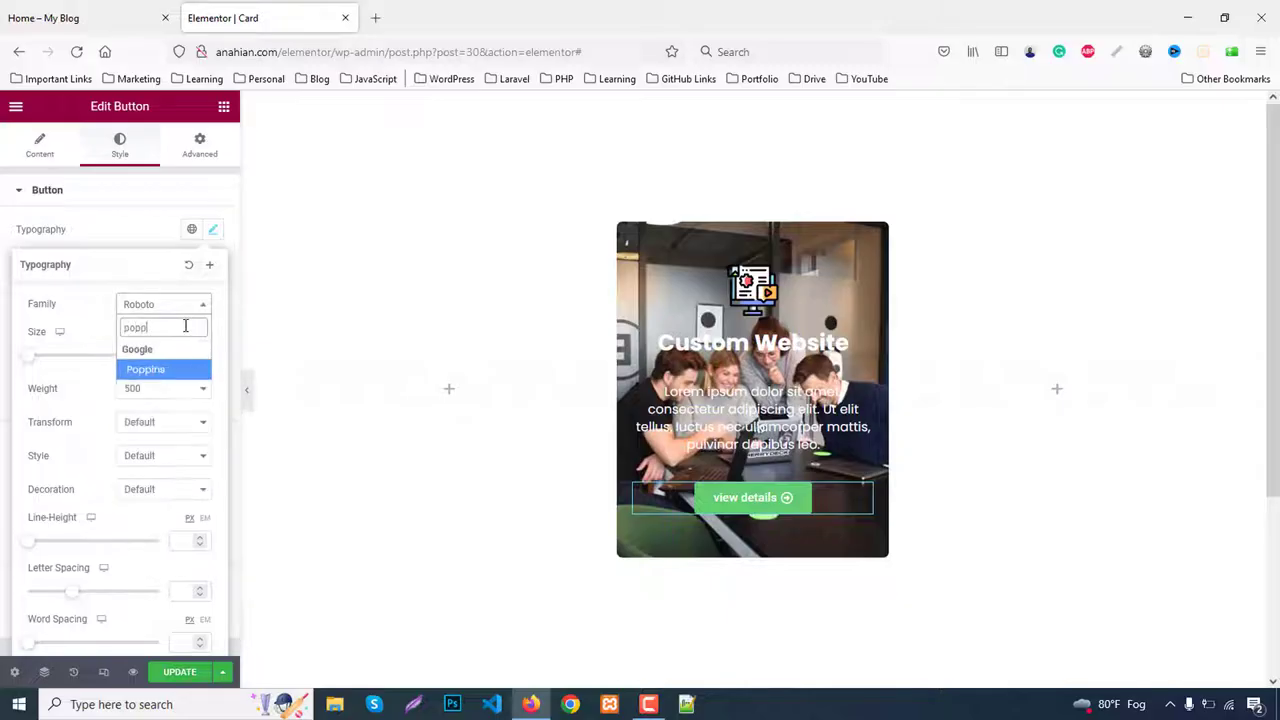
type("im")
key("BackSpace")
left_click(150, 370)
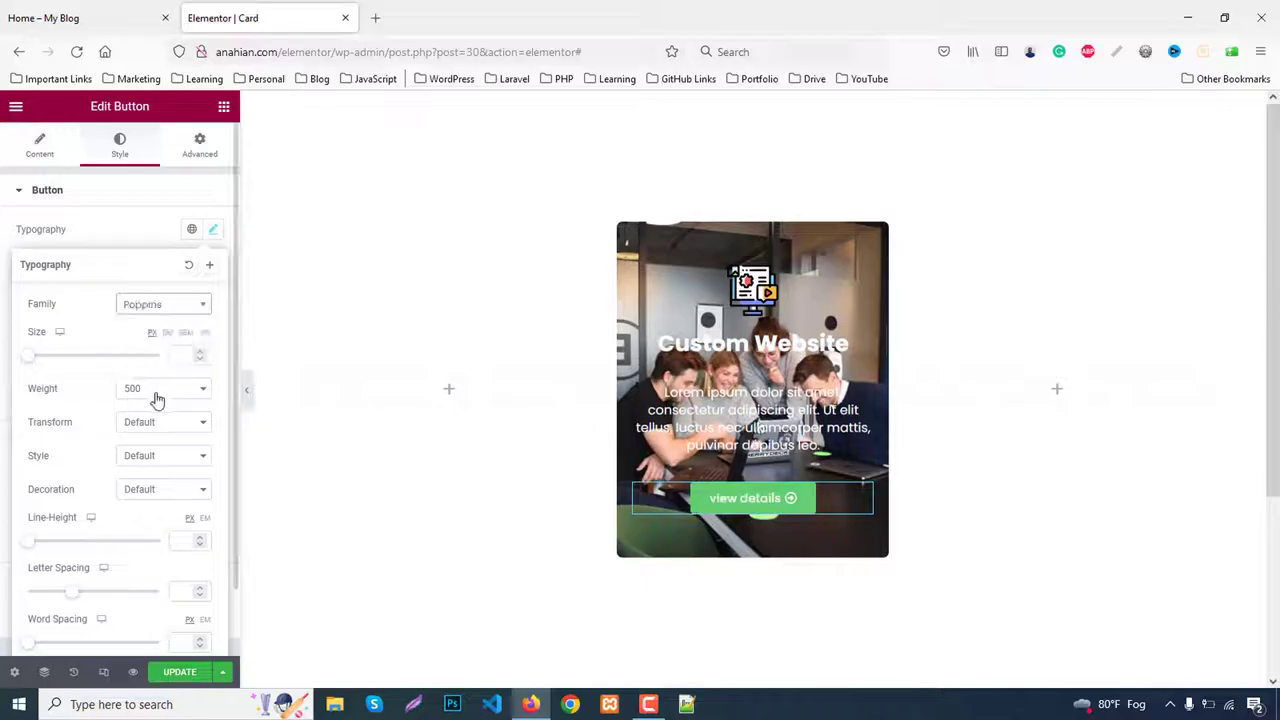
Step: Set the button text's weight to 600 and its transform to Uppercase
left_click(157, 392)
left_click(143, 503)
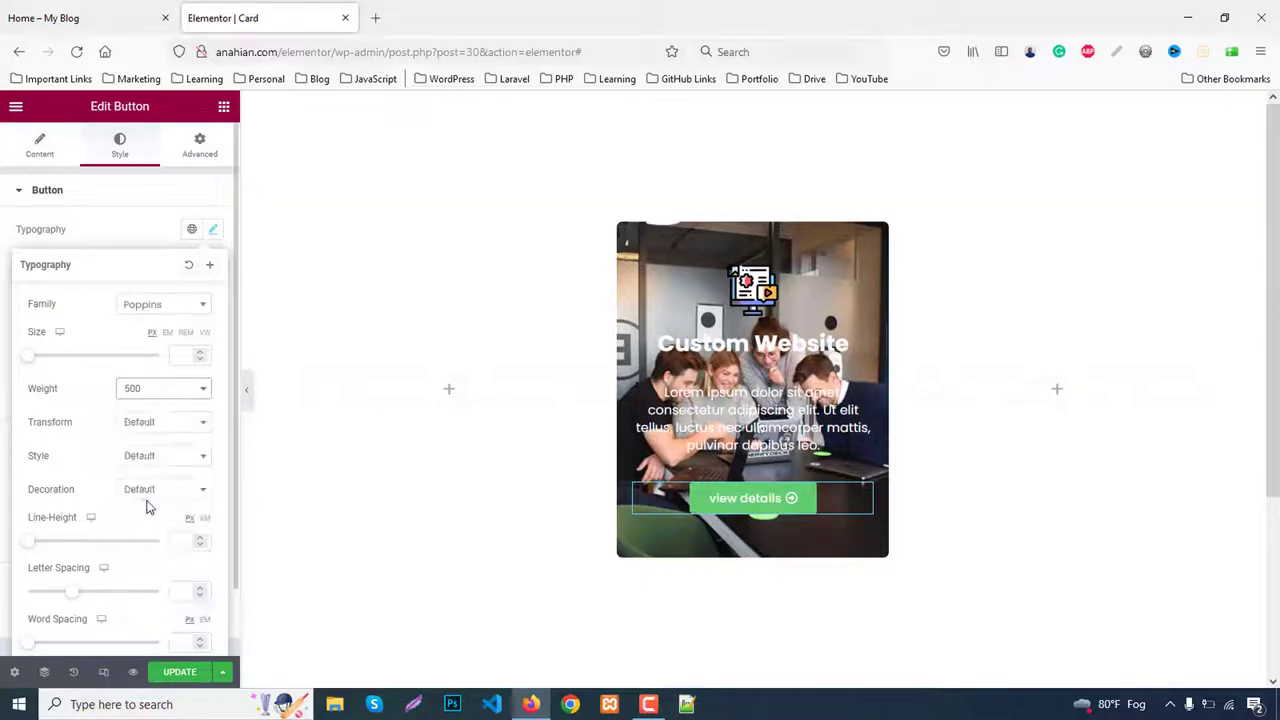
left_click(149, 430)
left_click(150, 464)
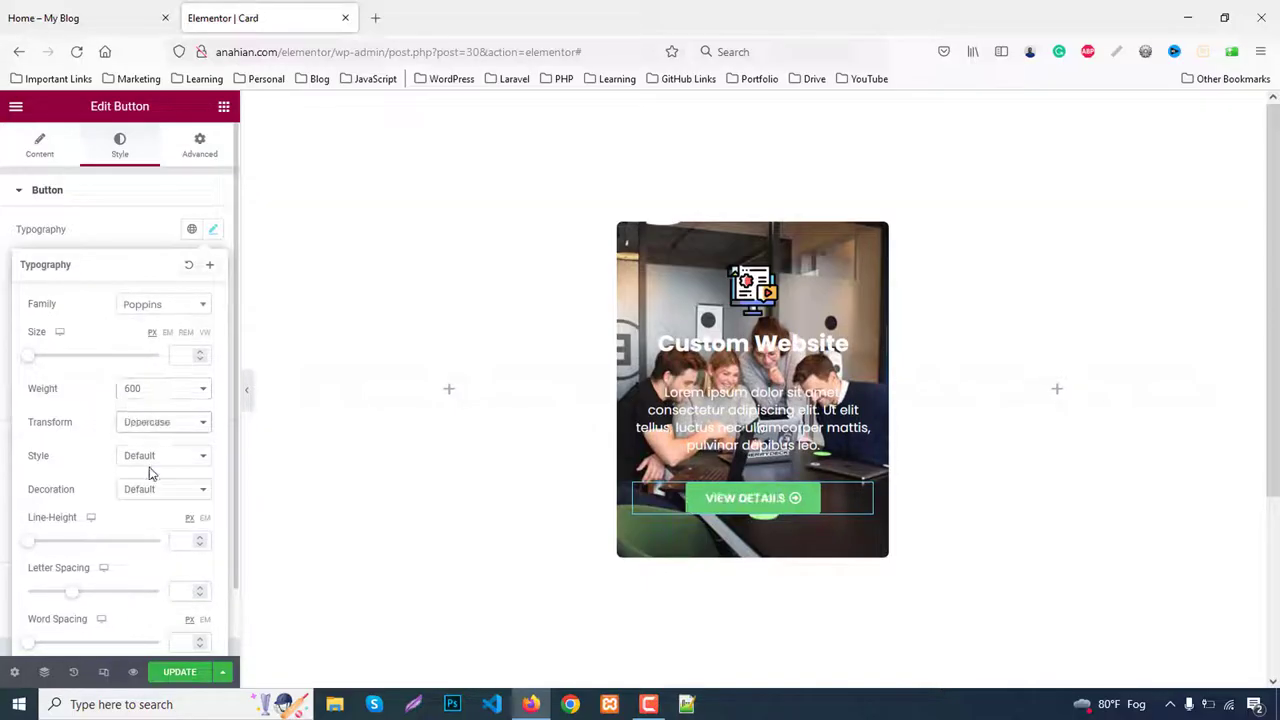
scroll(152, 464, "down", 2)
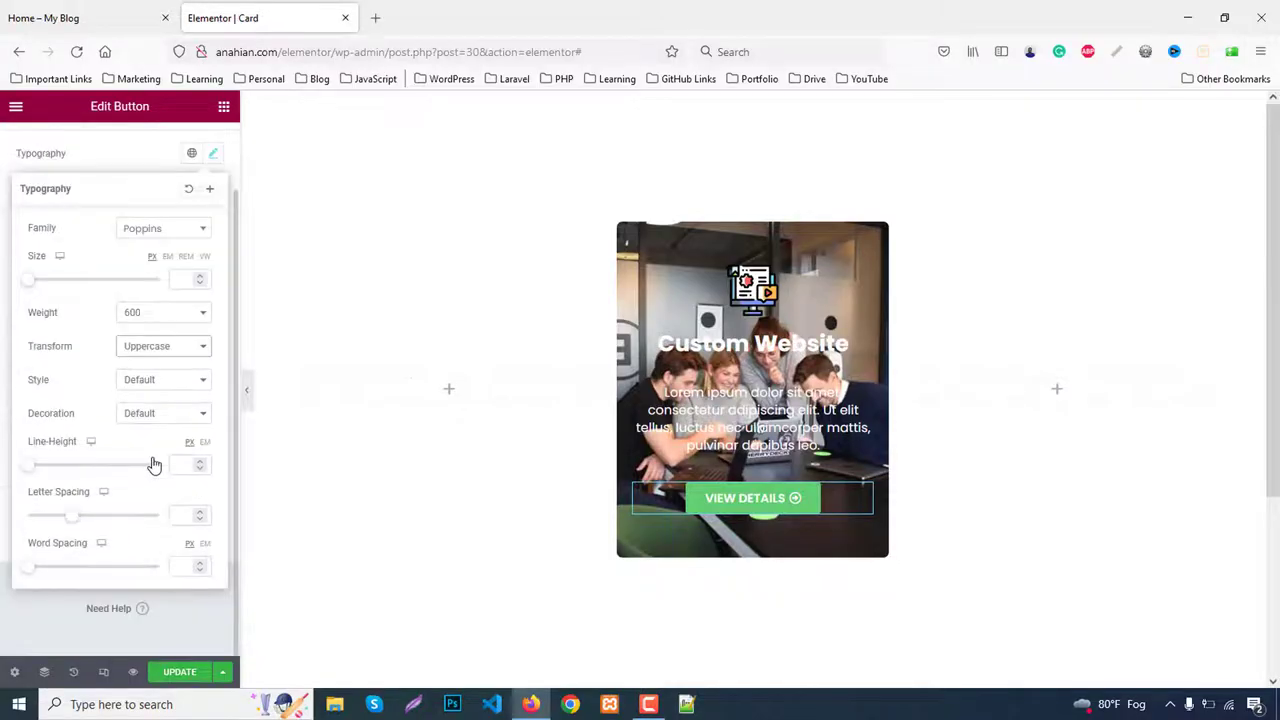
scroll(204, 235, "up", 2)
left_click(213, 226)
Step: Set the button's normal background color to #ff7720
scroll(191, 340, "down", 2)
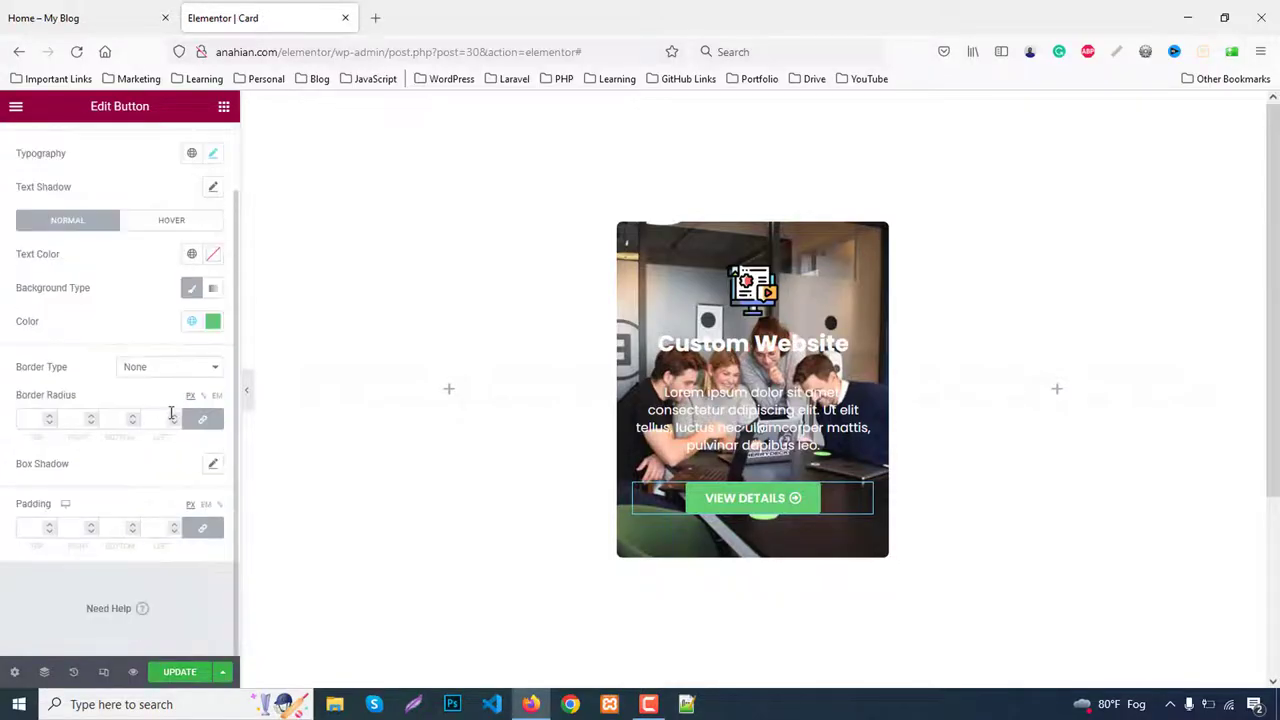
left_click(213, 325)
double_click(128, 565)
type("#ff7720")
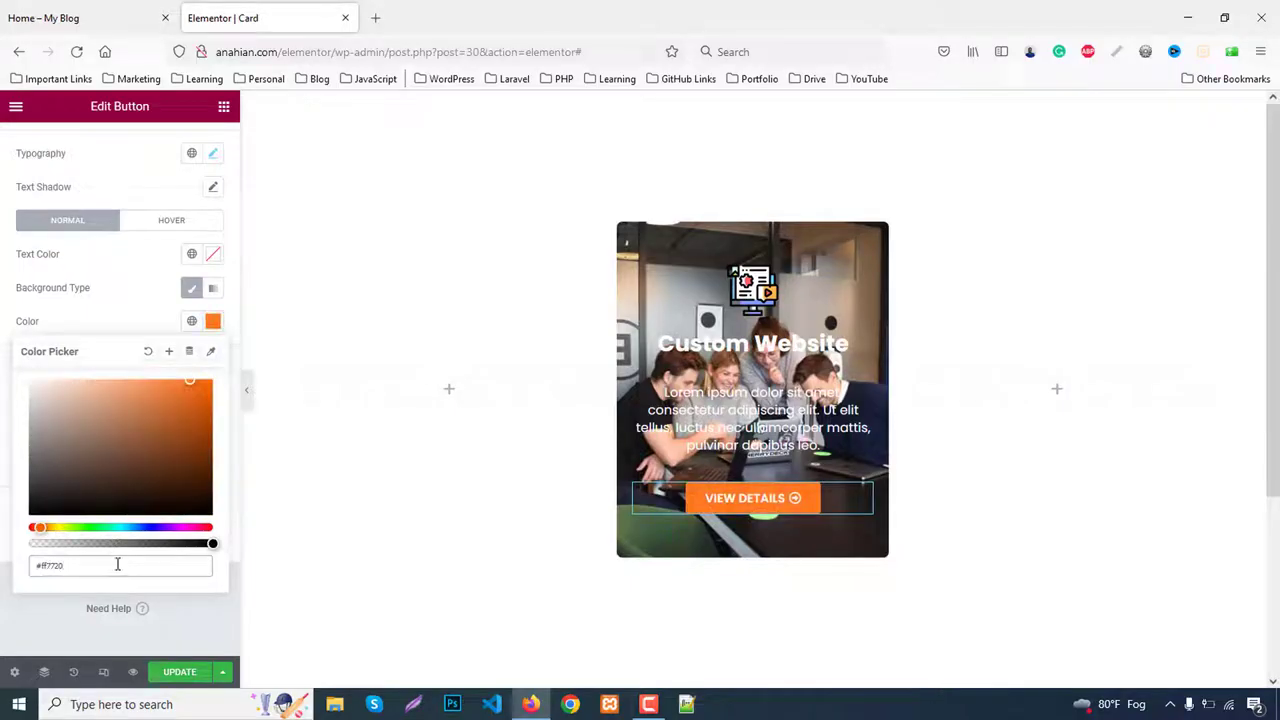
left_click(130, 316)
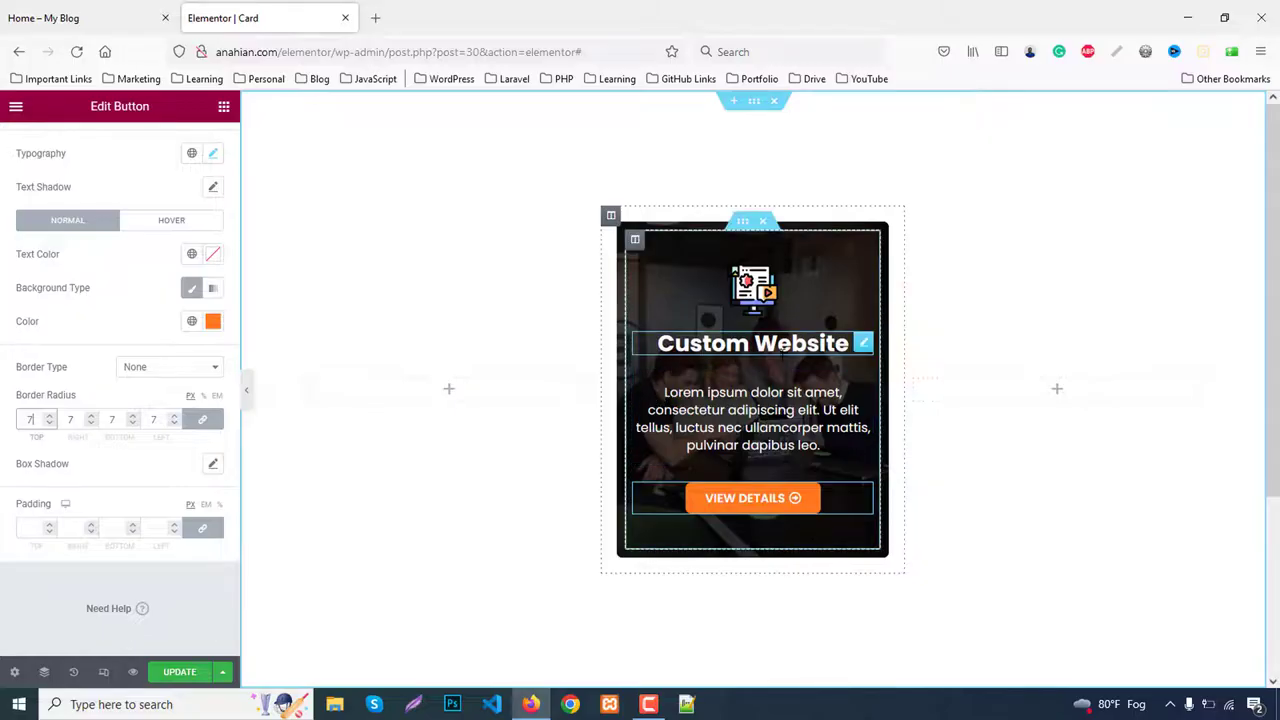
Step: Set the button's border radius to 3 px on all corners and preview the card without the editing panel
key("BackSpace")
type("4")
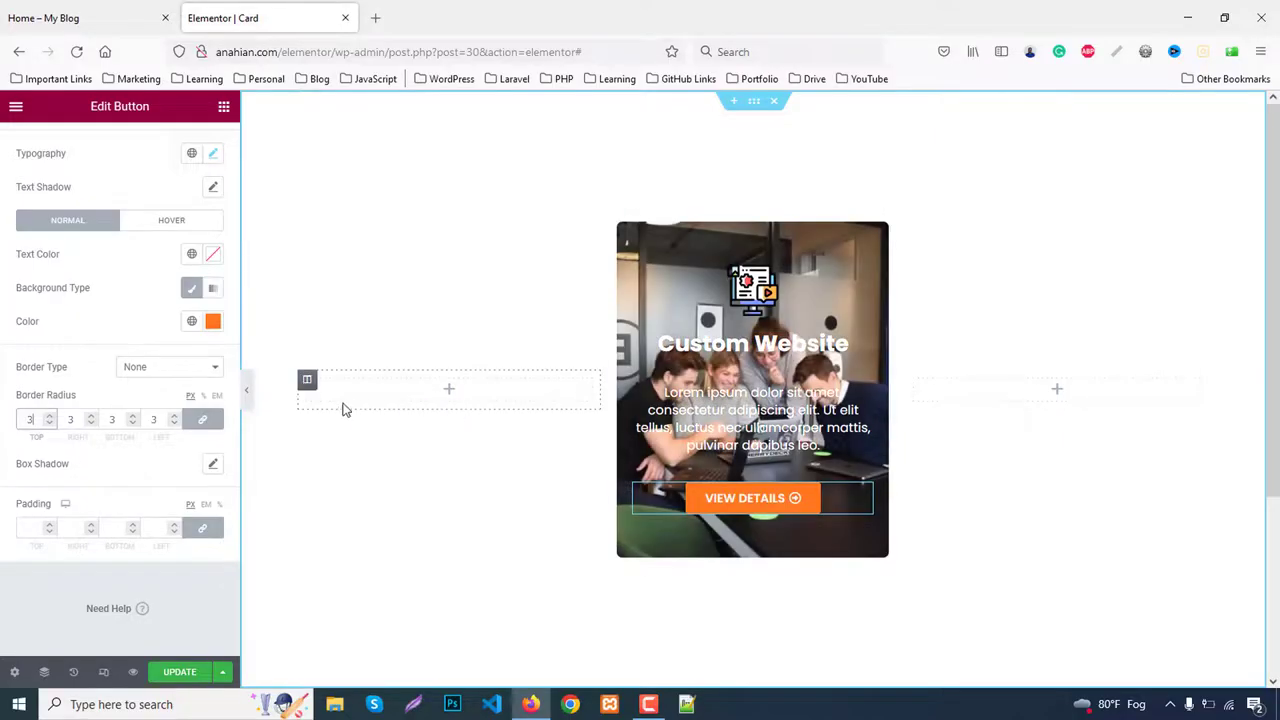
left_click(245, 400)
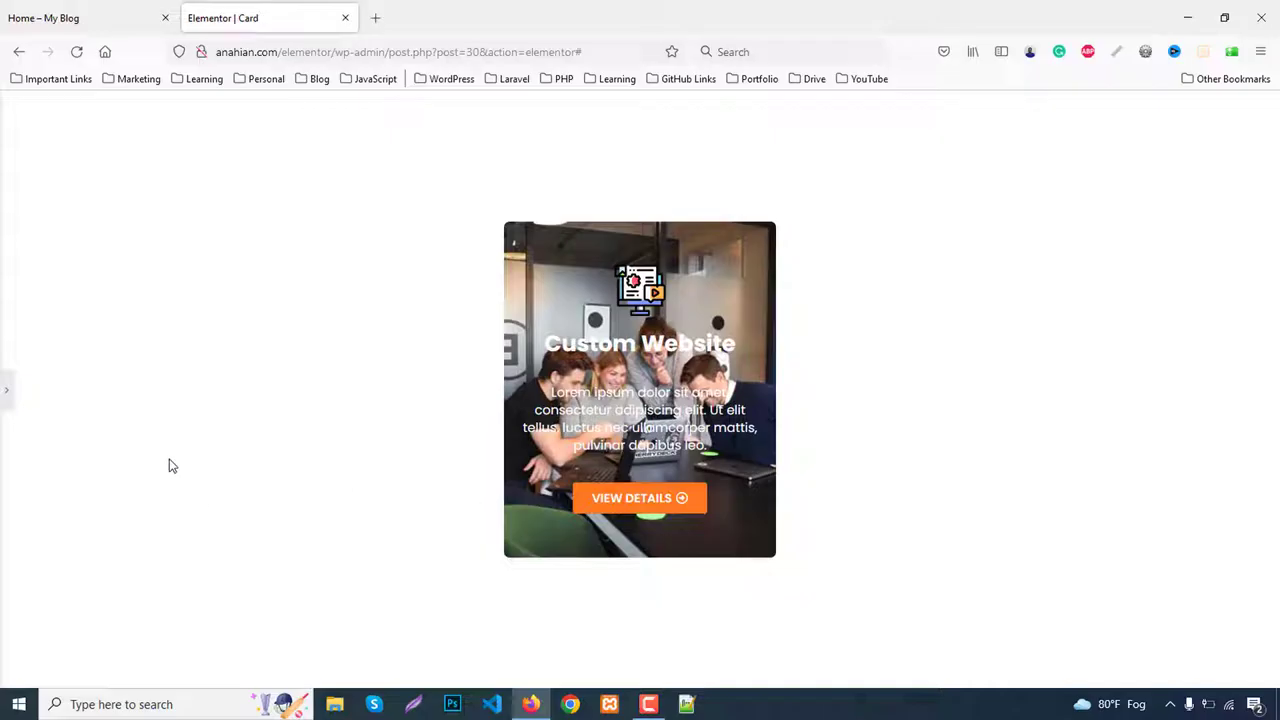
left_click(7, 395)
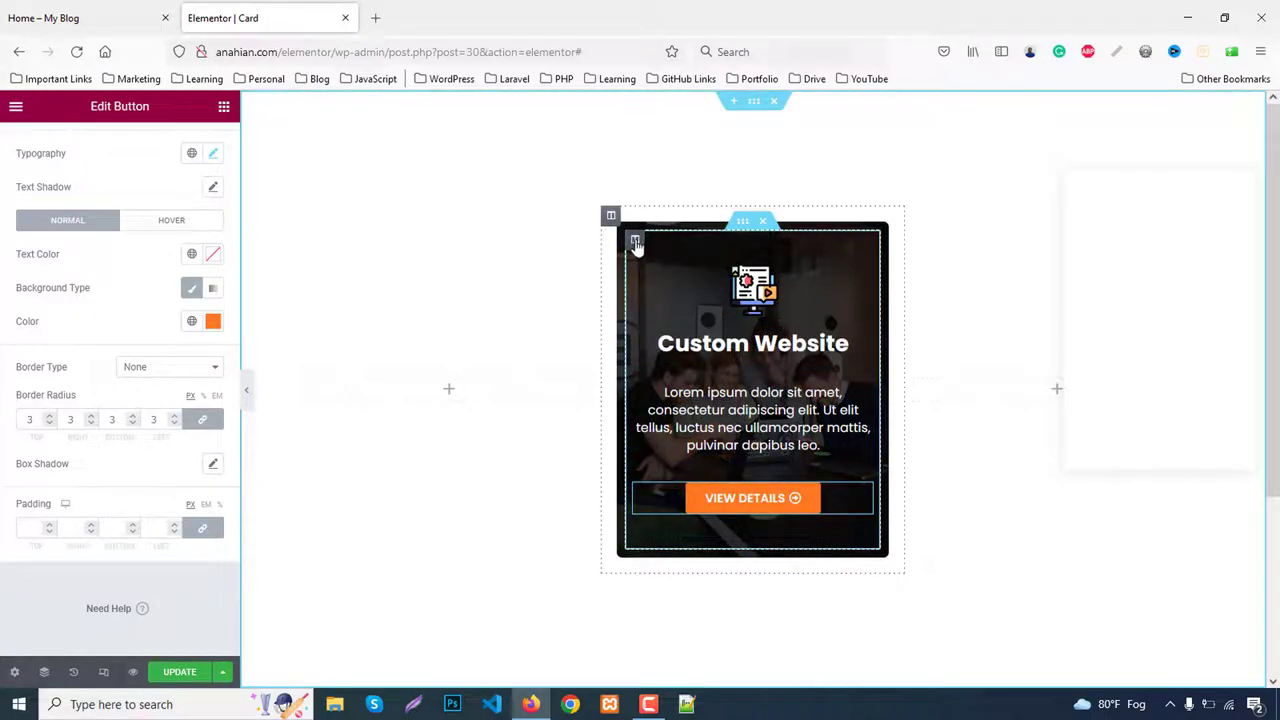
Step: Add custom CSS to the card's inner column with a selector rule that sets opacity: 0
left_click(635, 241)
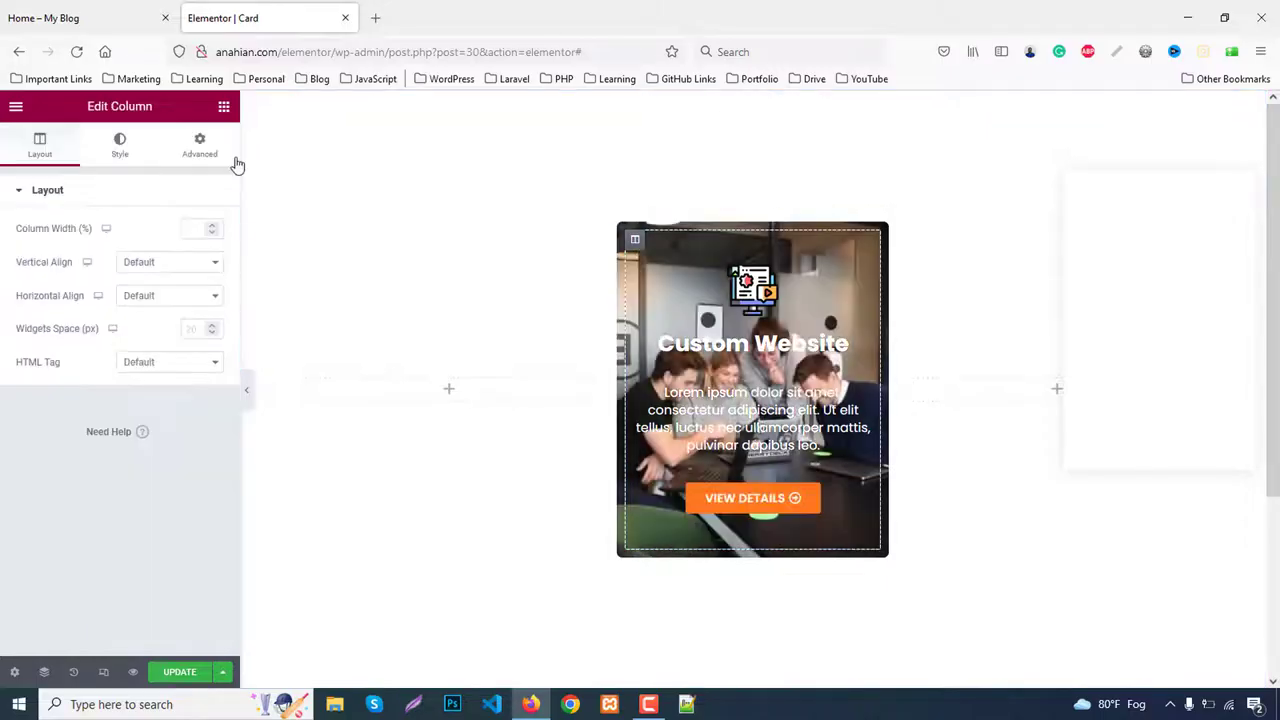
left_click(199, 145)
scroll(74, 505, "down", 1)
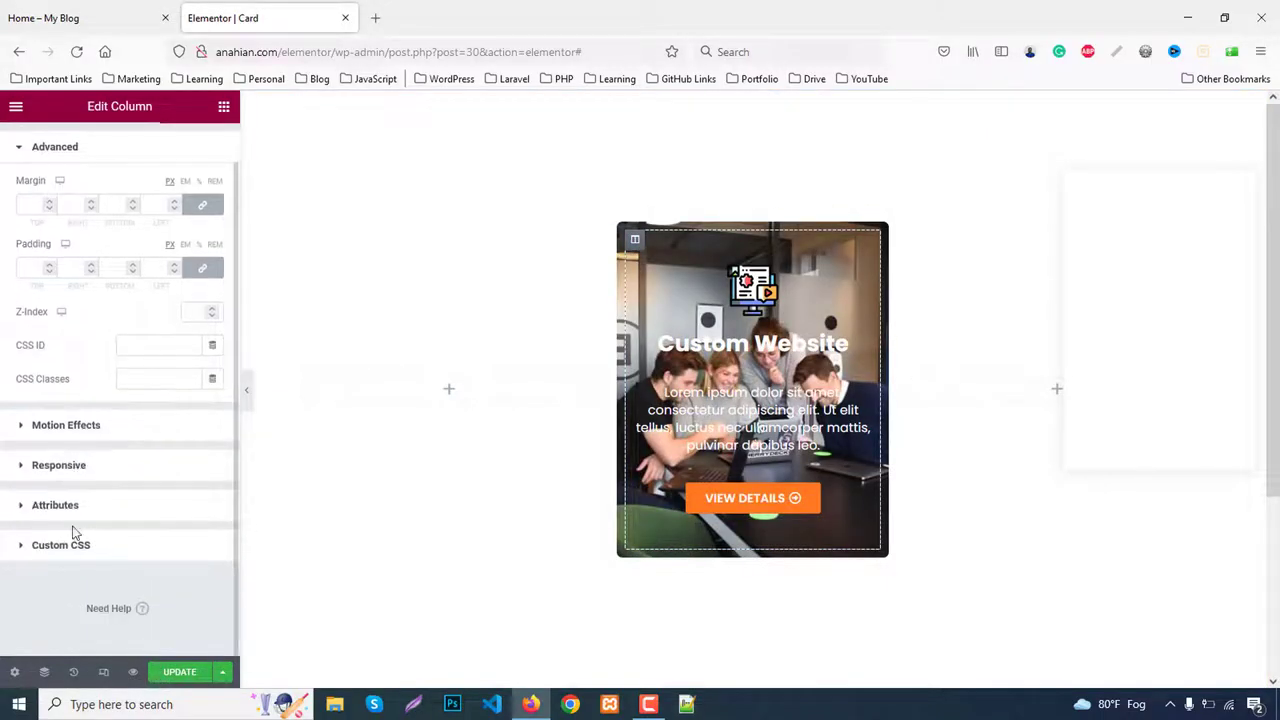
left_click(57, 550)
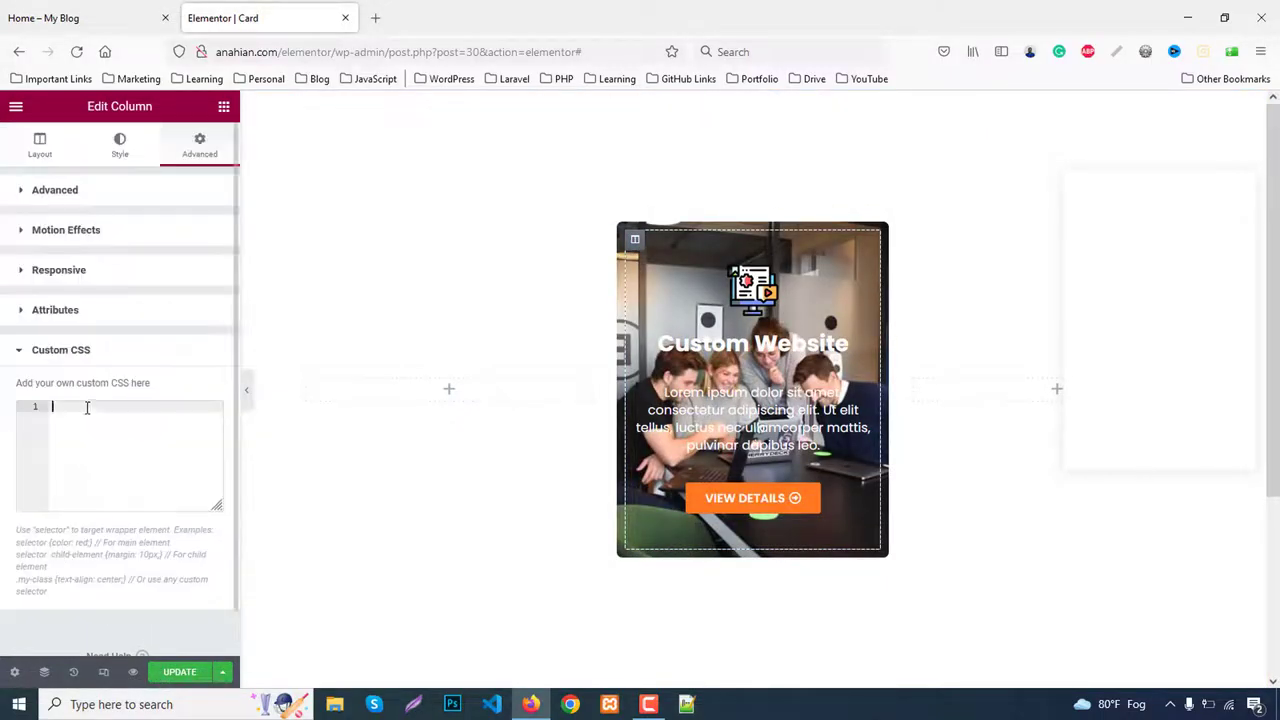
type("se")
type("selector")
type("{")
key("Return")
type("opacity: ")
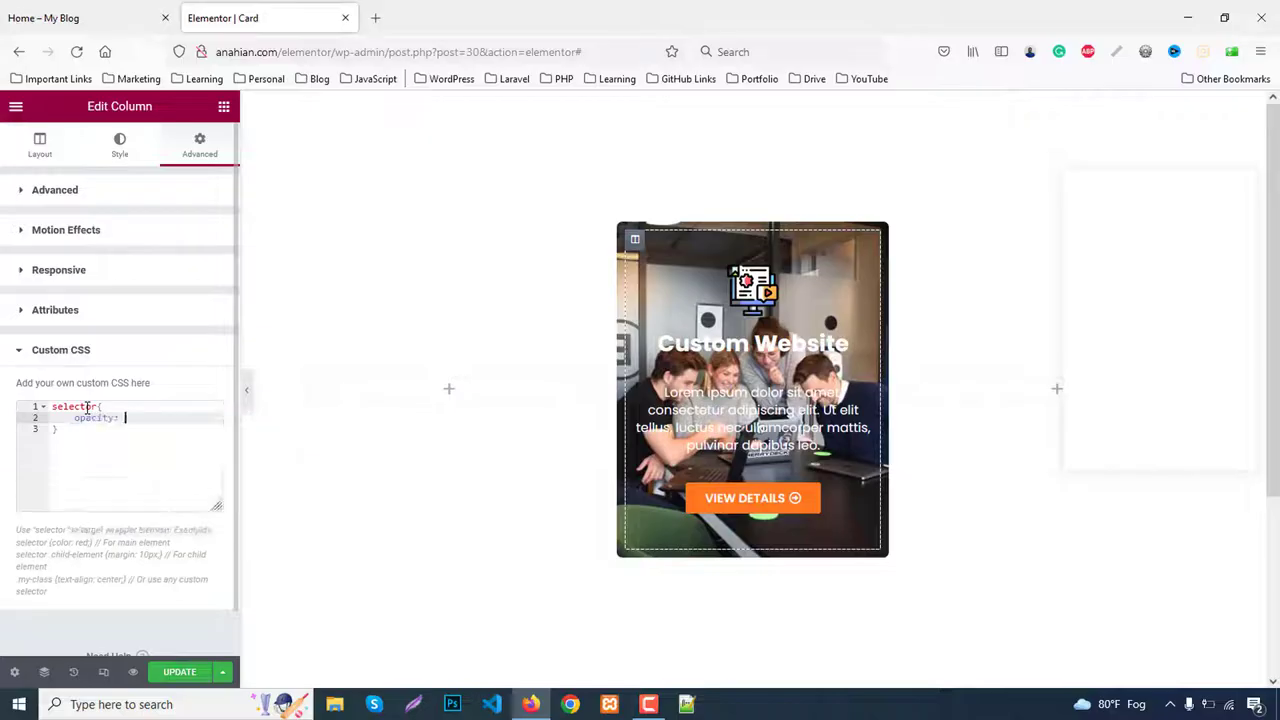
type("0")
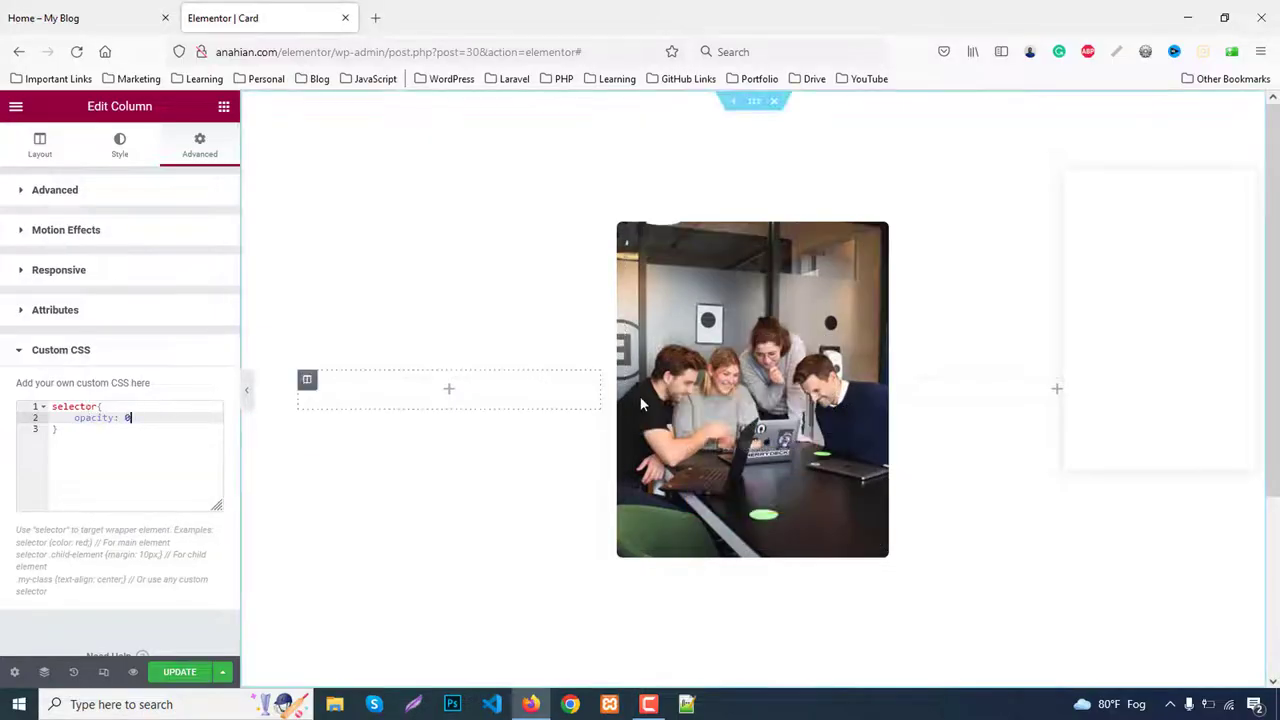
Step: Add a selector:hover rule with opacity: 1 to the inner column's custom CSS and check the hover effect on the card
left_click(87, 445)
key("Return")
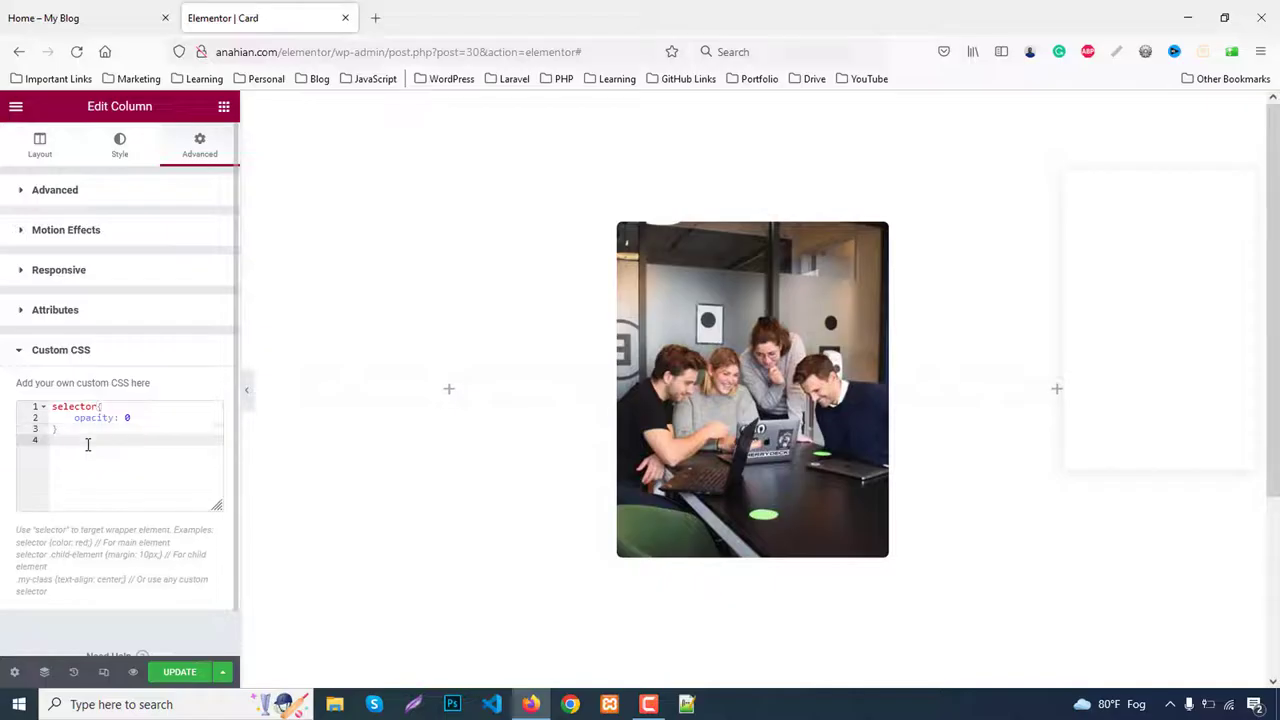
type("s")
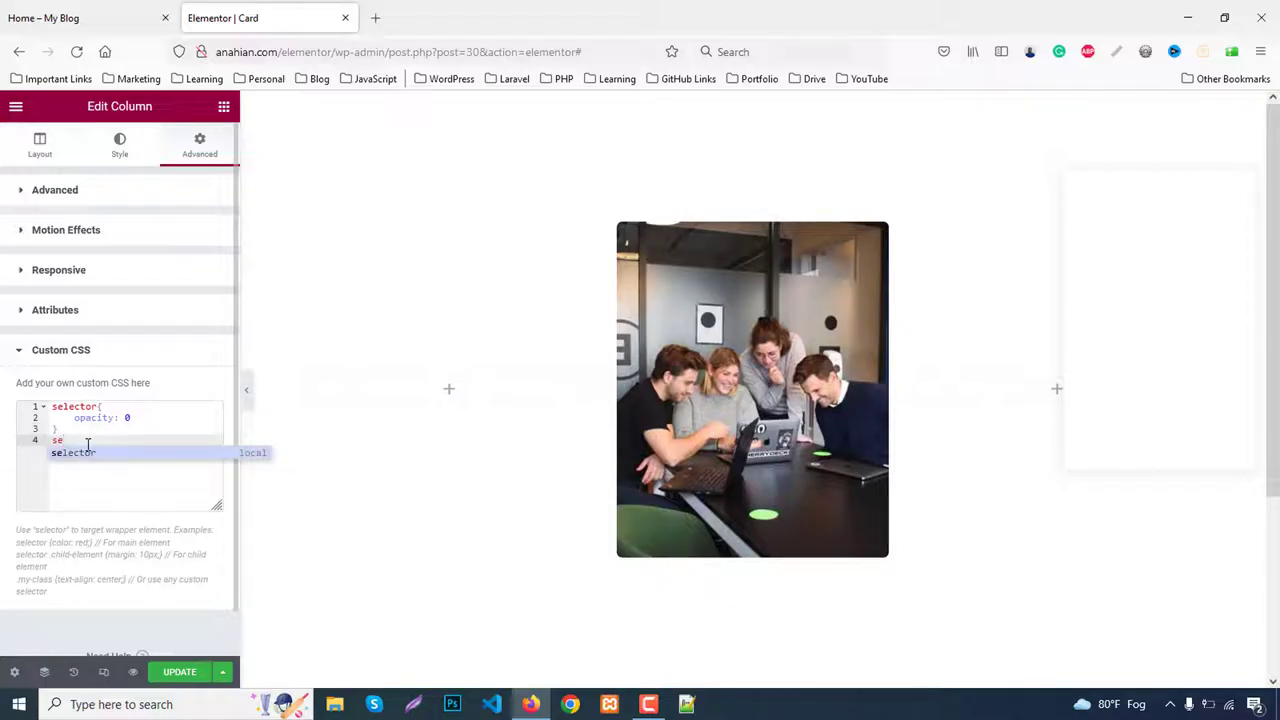
type("e")
key("Return")
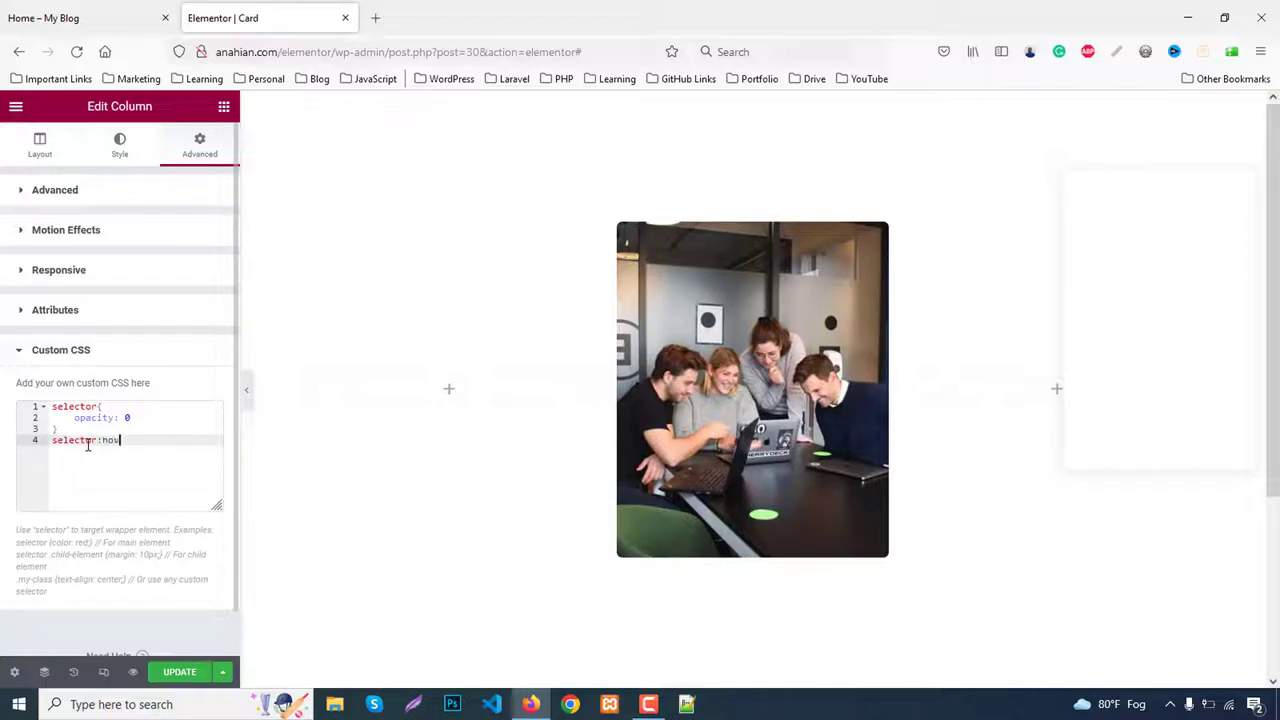
type("{")
key("Return")
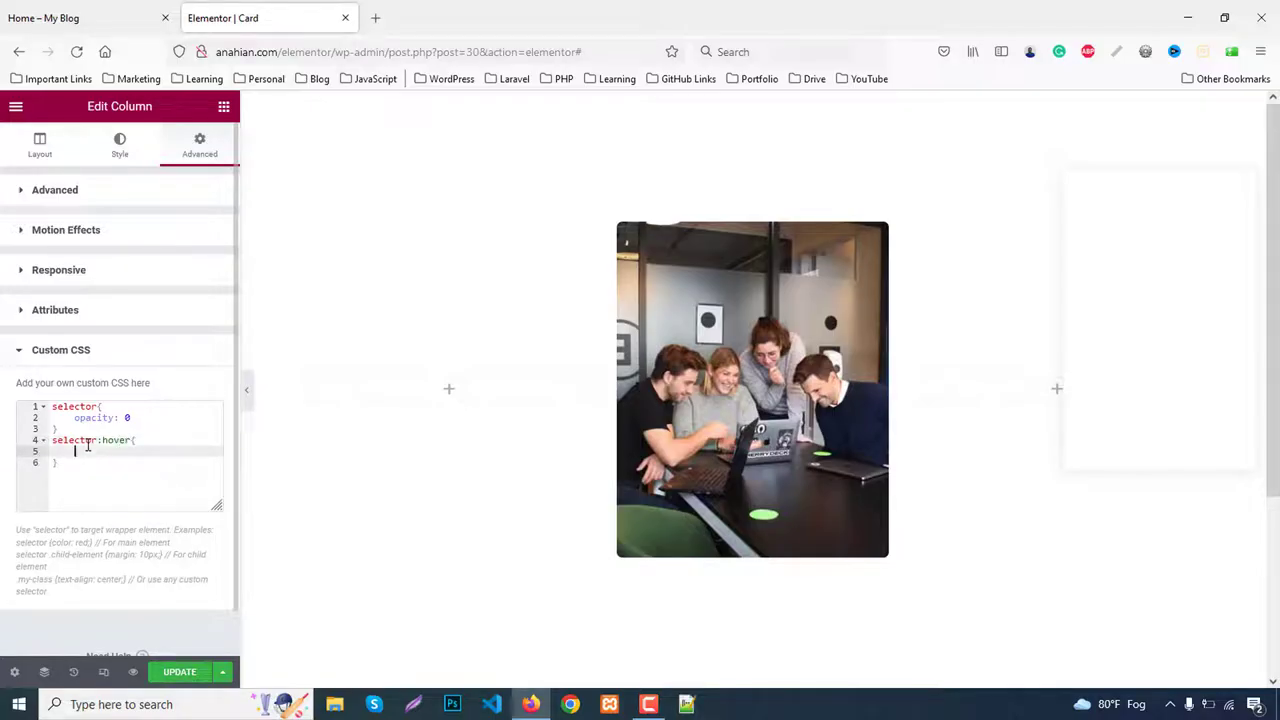
type("t")
key("BackSpace")
type("opacity: 1")
mouse_move(770, 475)
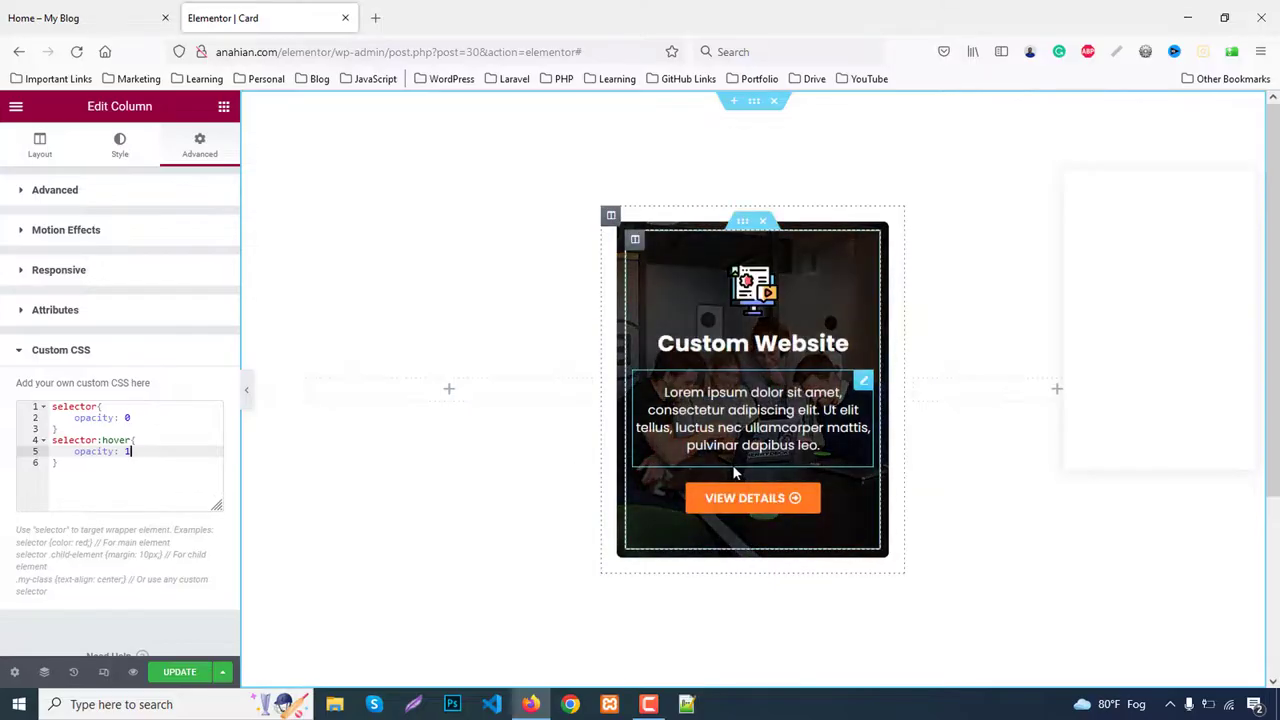
Step: Add transition: .3s; to the selector rule after opacity: 0; and preview the card without the editing panel
left_click(128, 420)
left_click(163, 410)
left_click(153, 421)
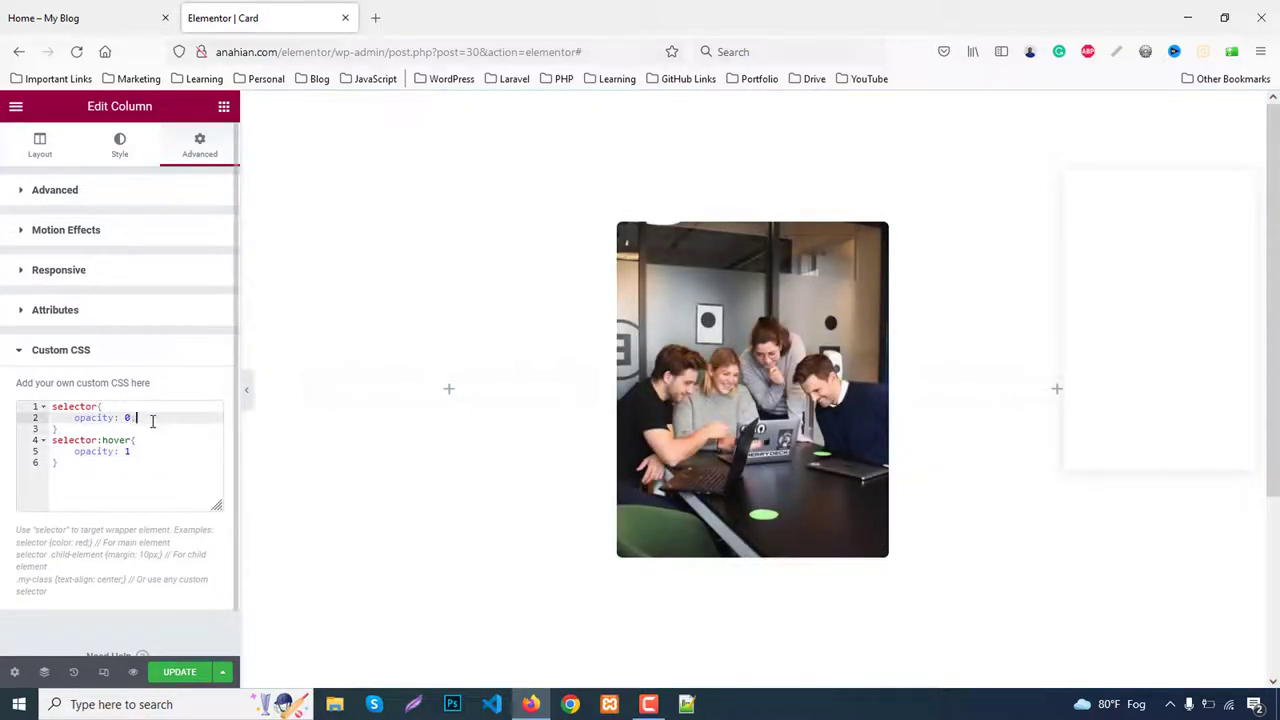
key("Return")
type("transition: .3s")
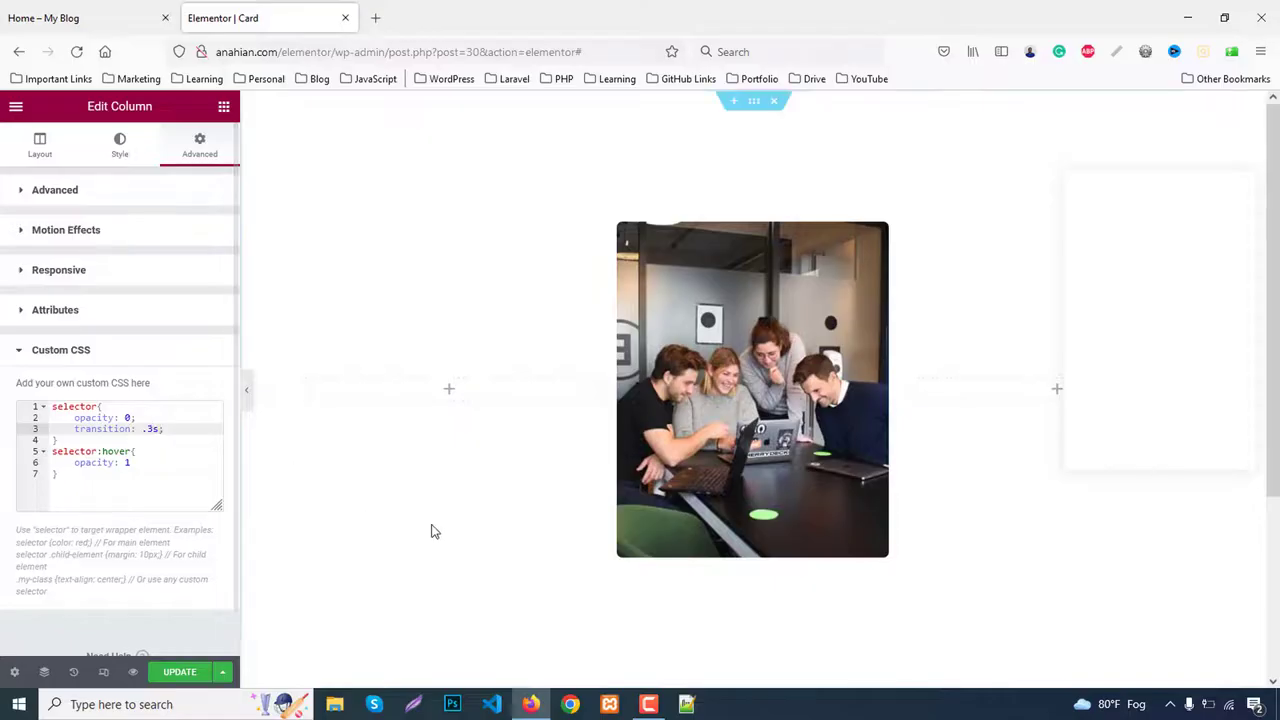
left_click(247, 400)
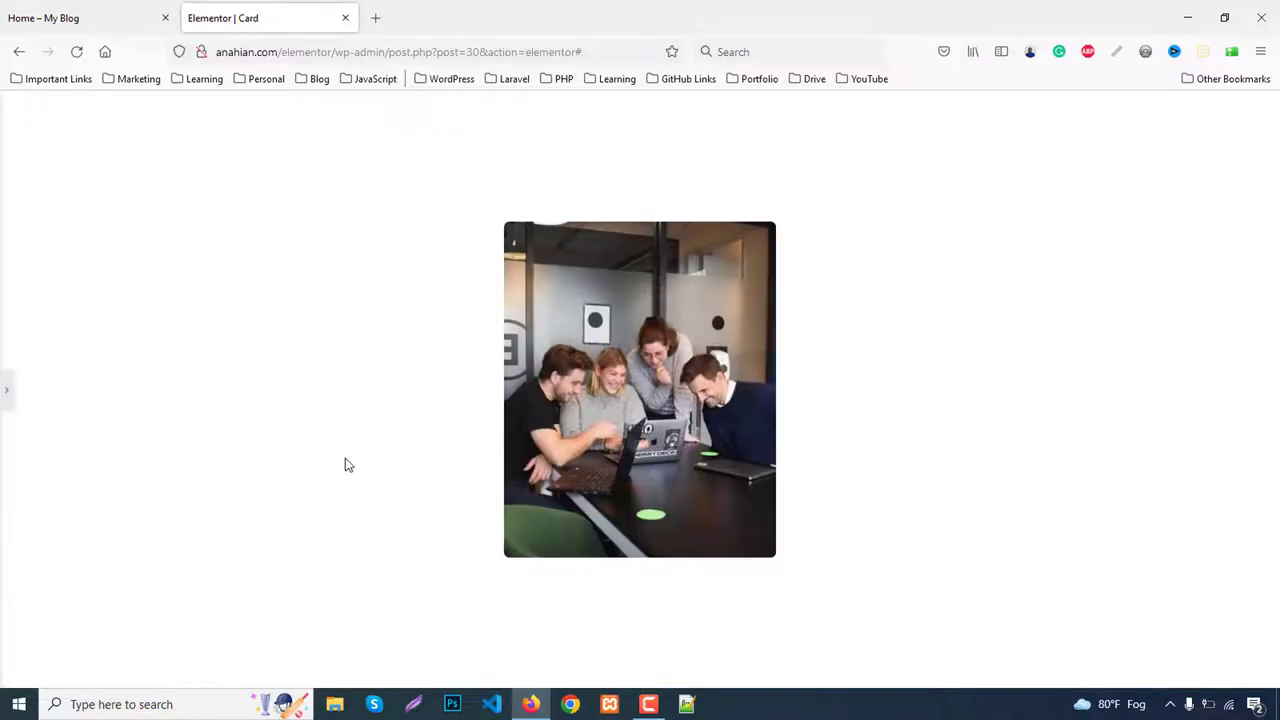
left_click(4, 393)
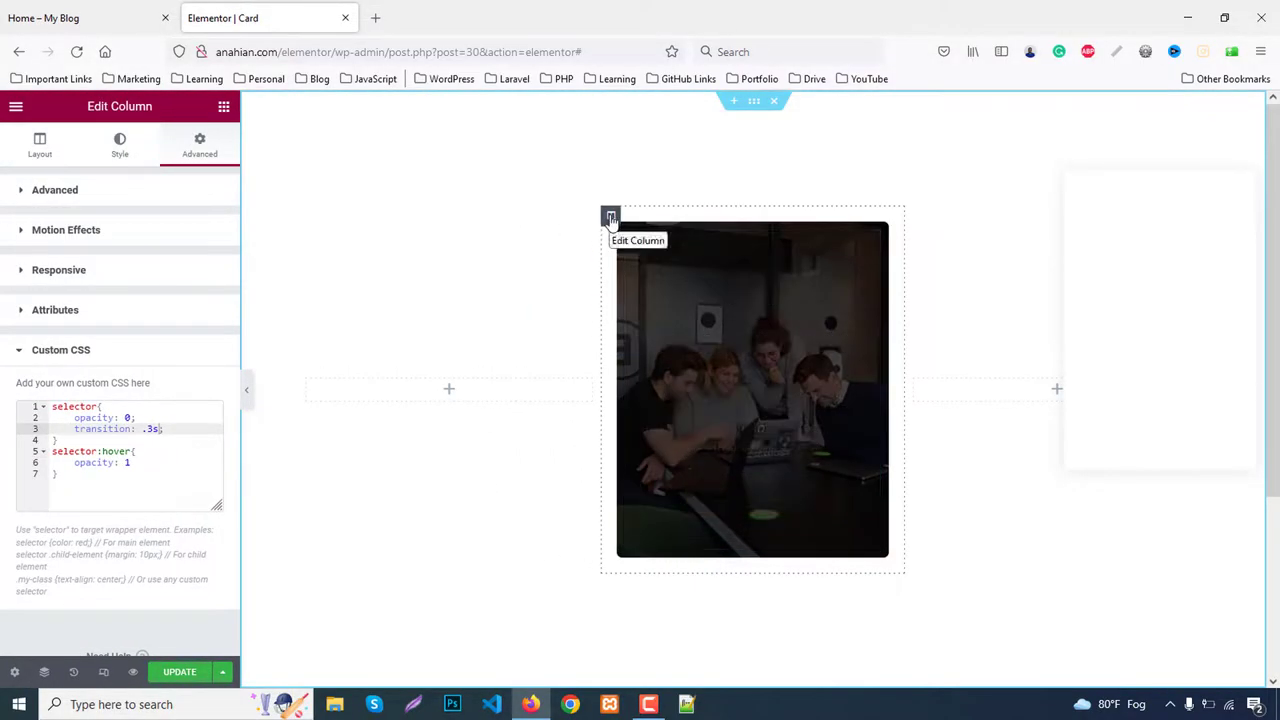
Step: Duplicate the outer card column twice to make three cards side by side
right_click(611, 219)
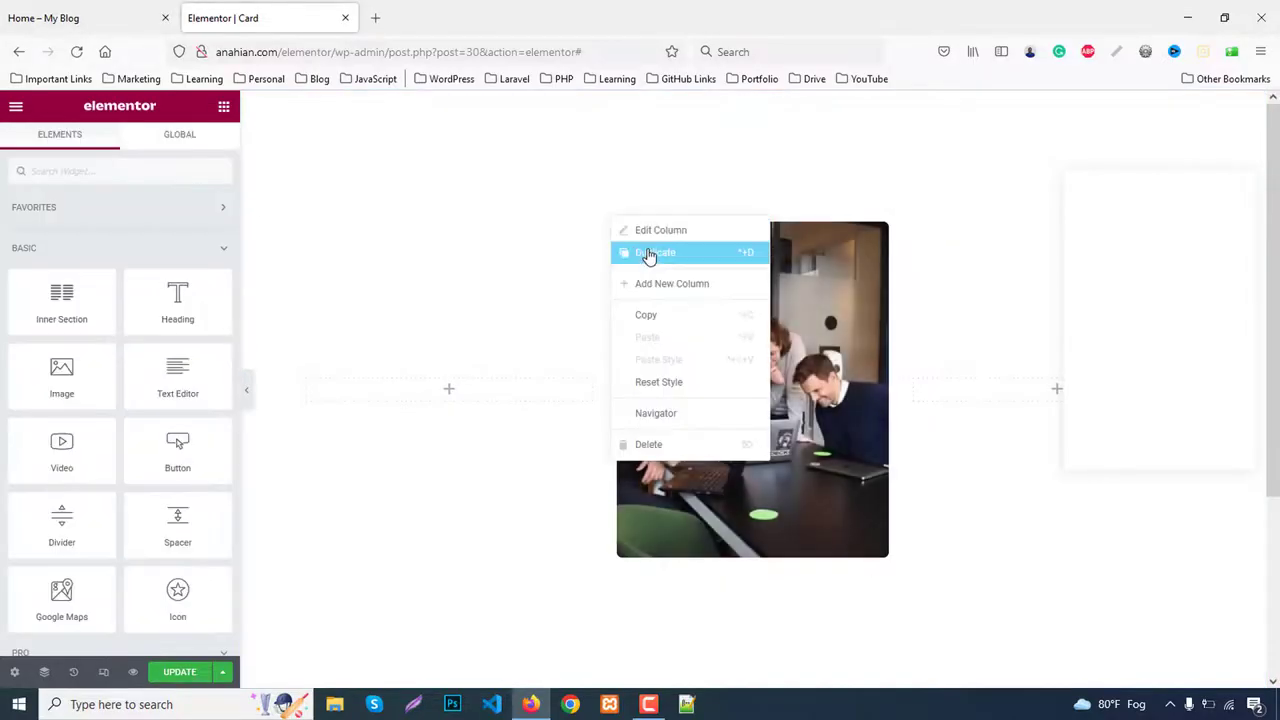
left_click(650, 252)
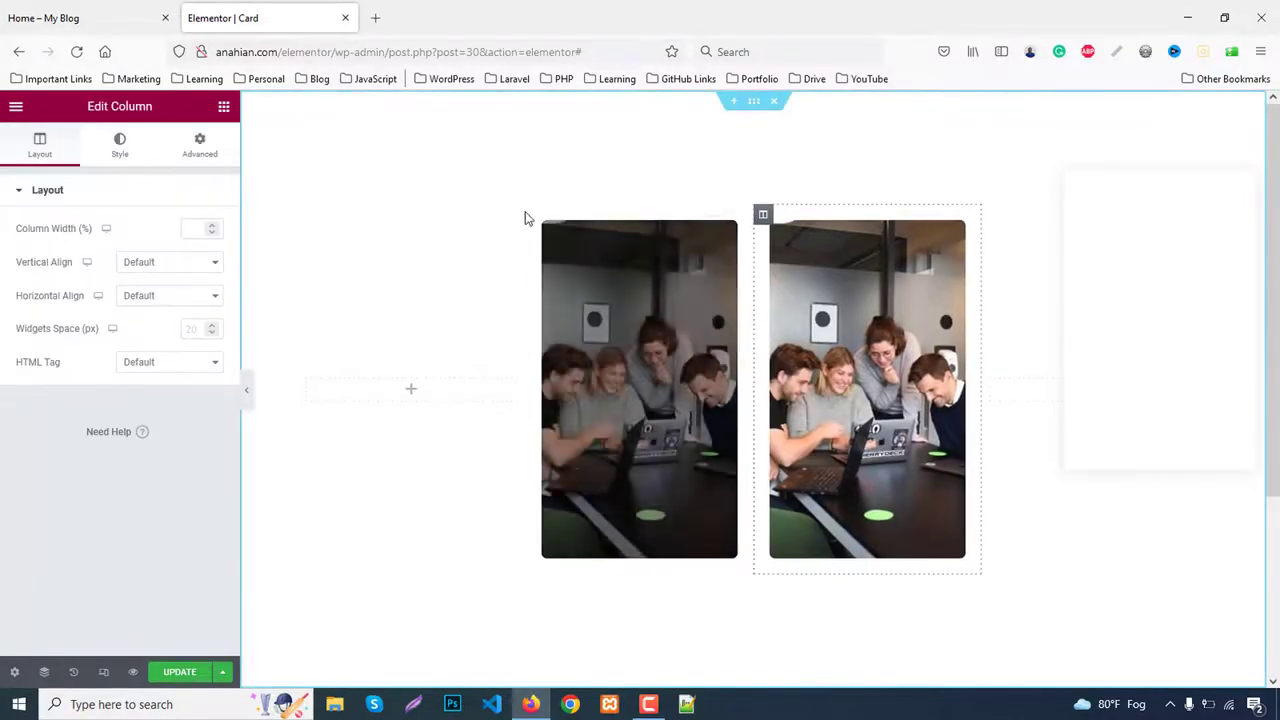
right_click(527, 214)
left_click(506, 212)
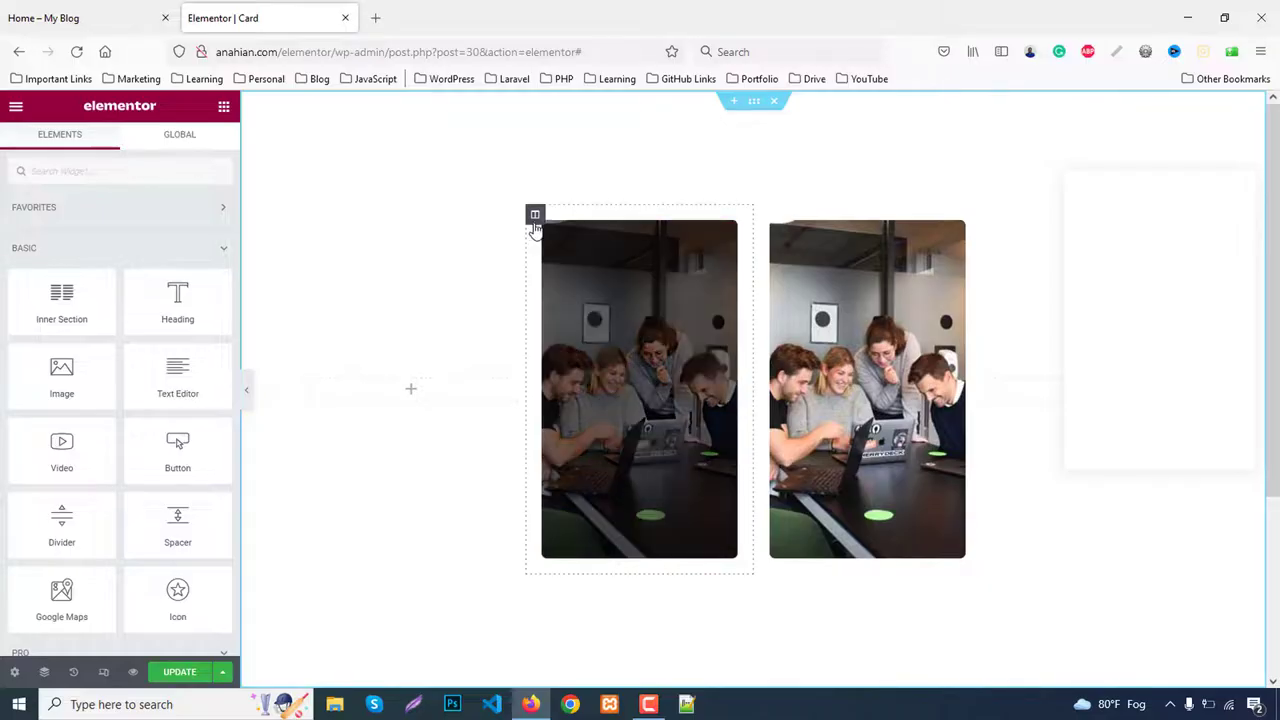
right_click(534, 218)
key("ctrl+d")
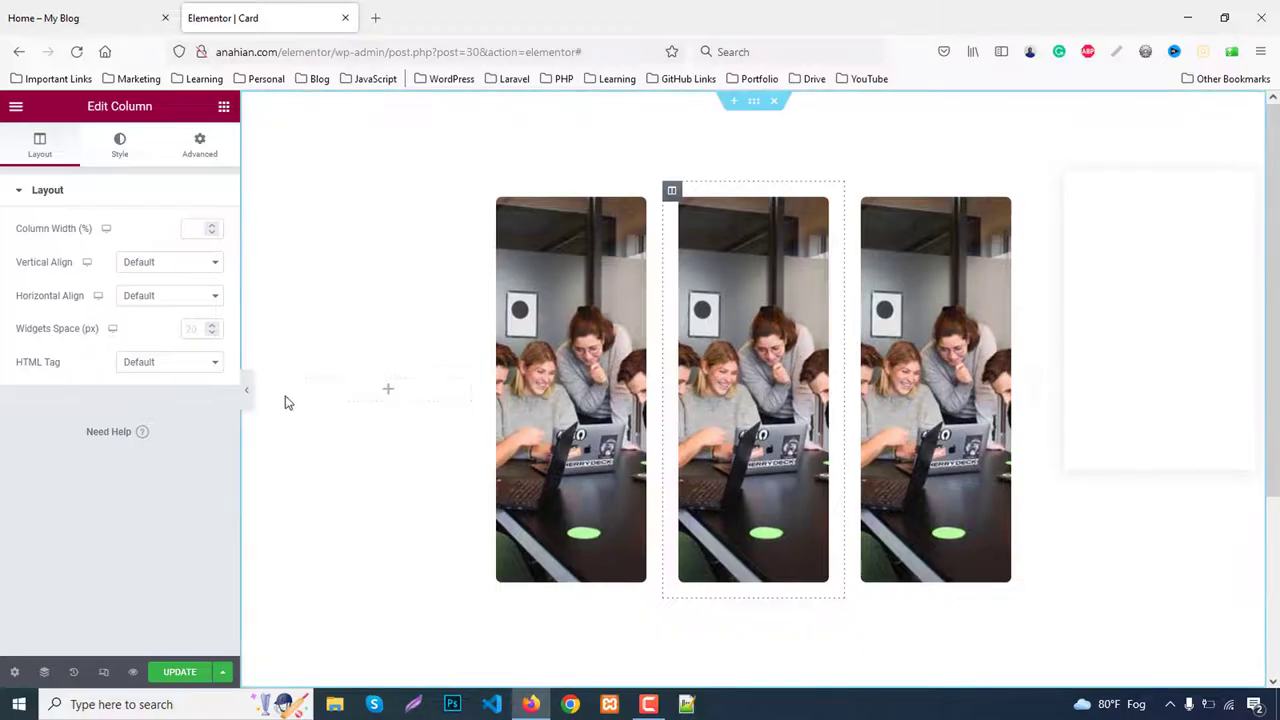
Step: Delete the two empty columns on either side of the three cards
right_click(317, 403)
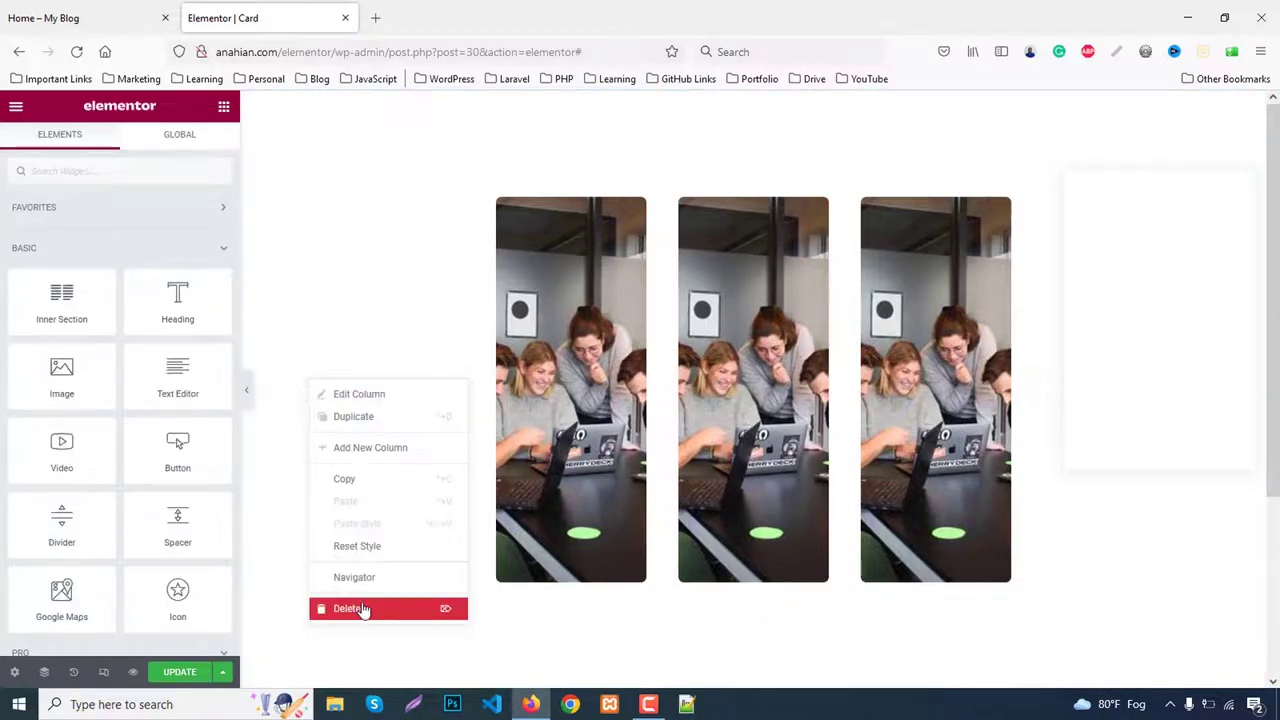
left_click(362, 609)
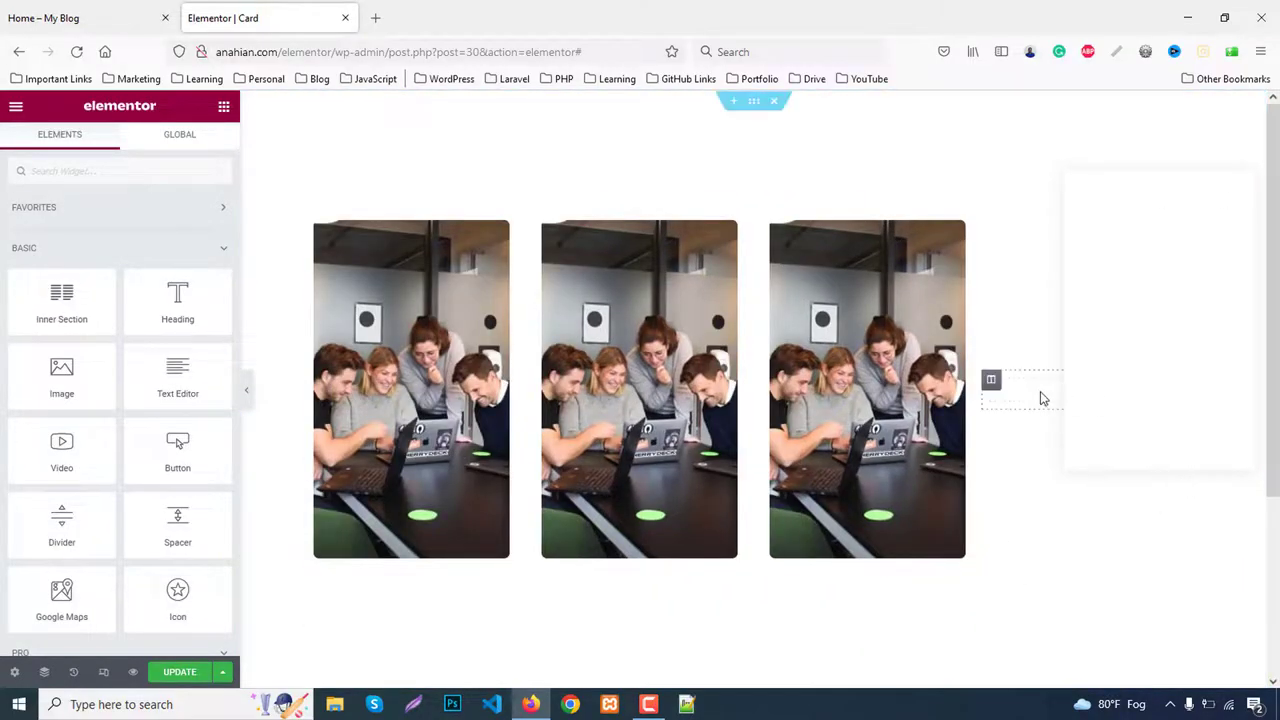
right_click(991, 380)
left_click(1032, 606)
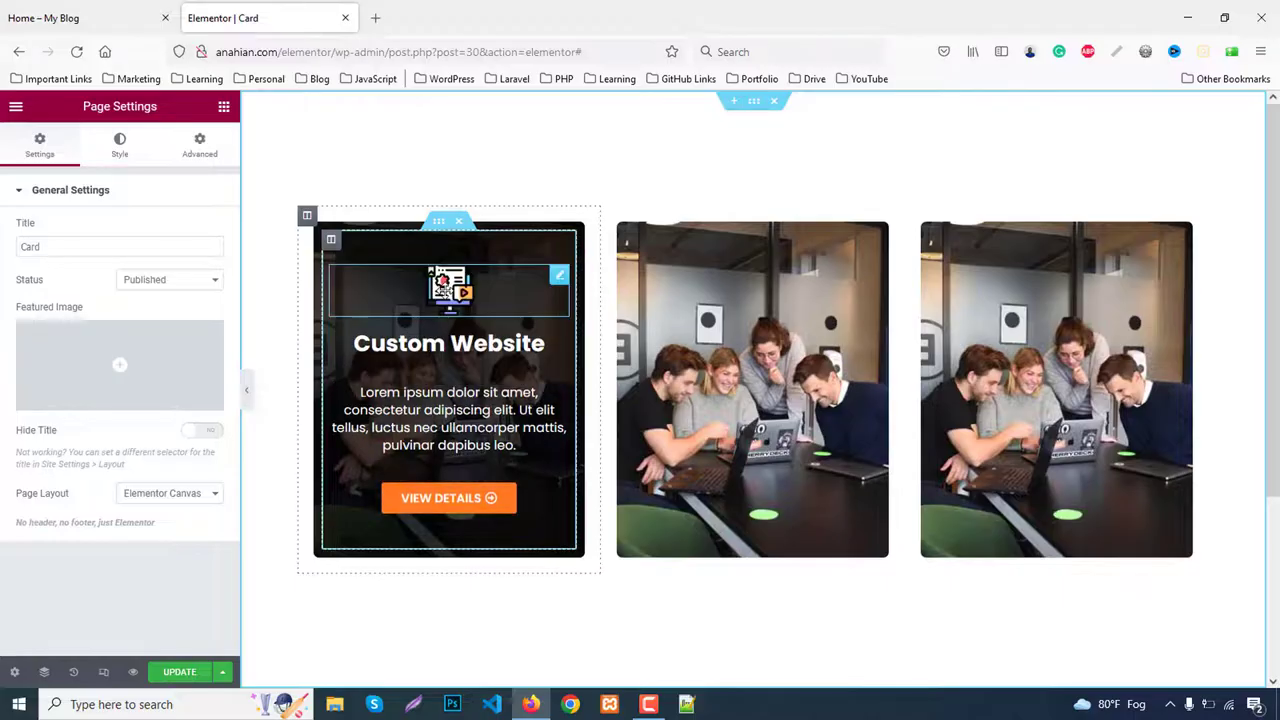
left_click(450, 292)
left_click(137, 277)
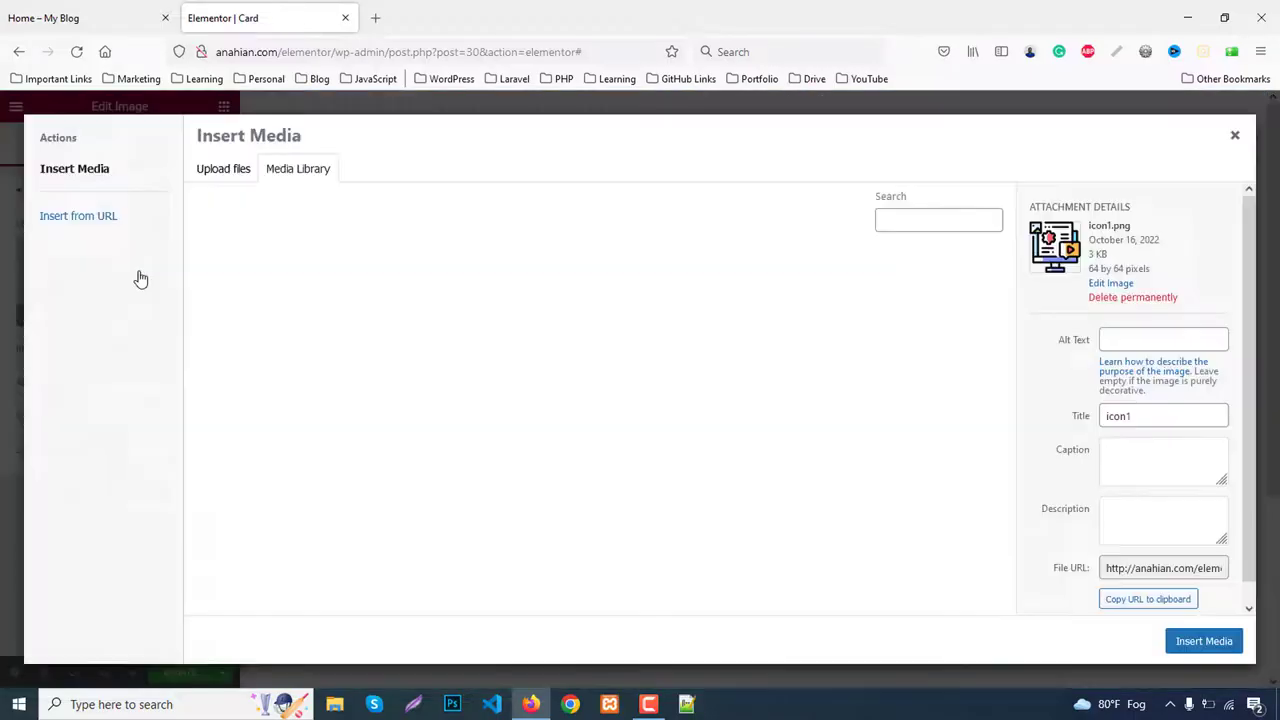
left_click(1237, 138)
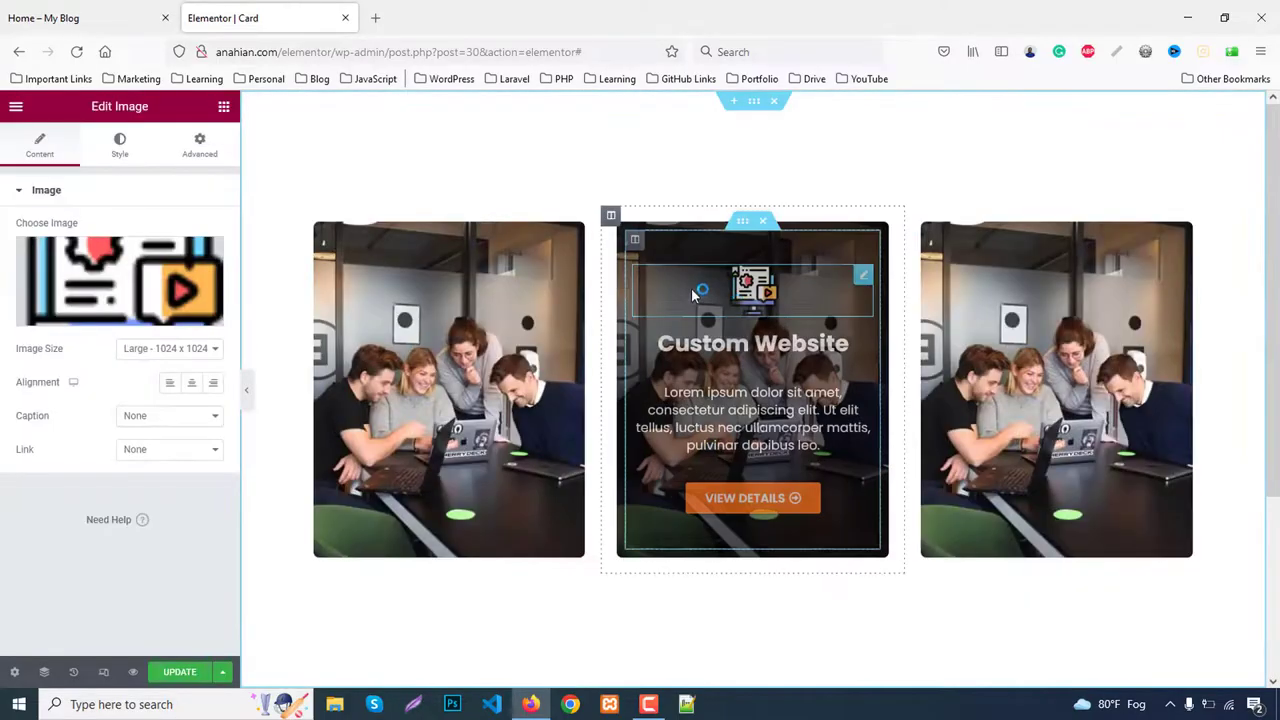
Step: Replace the middle card's icon with the megaphone image icon2.png from the media library
left_click(106, 286)
left_click(727, 310)
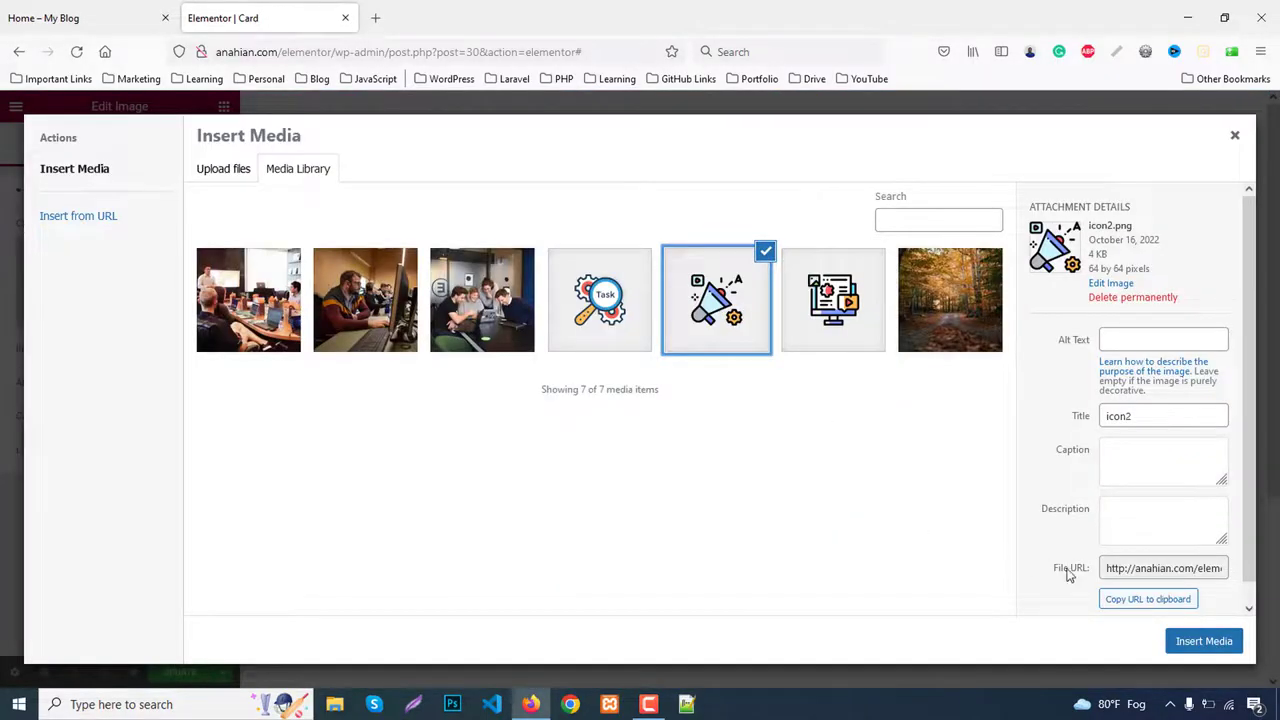
left_click(1205, 641)
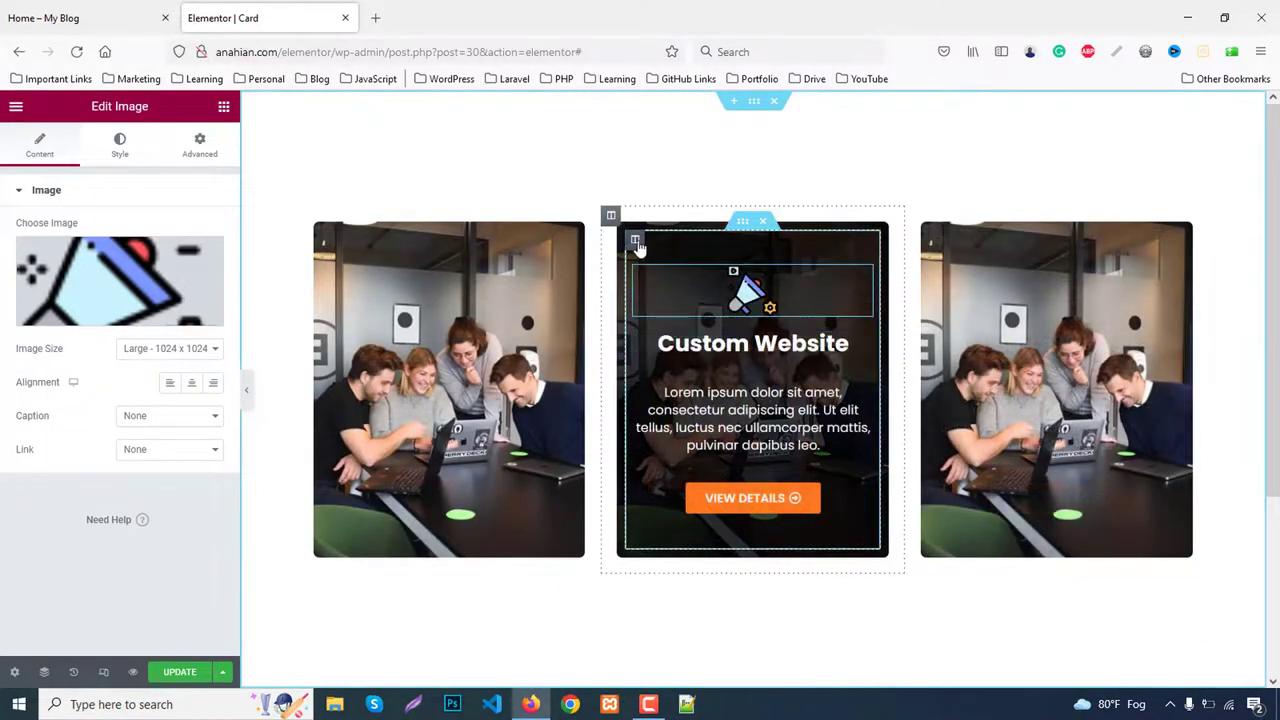
Step: Replace the middle card column's background image with the photo of the man working at a computer
left_click(308, 216)
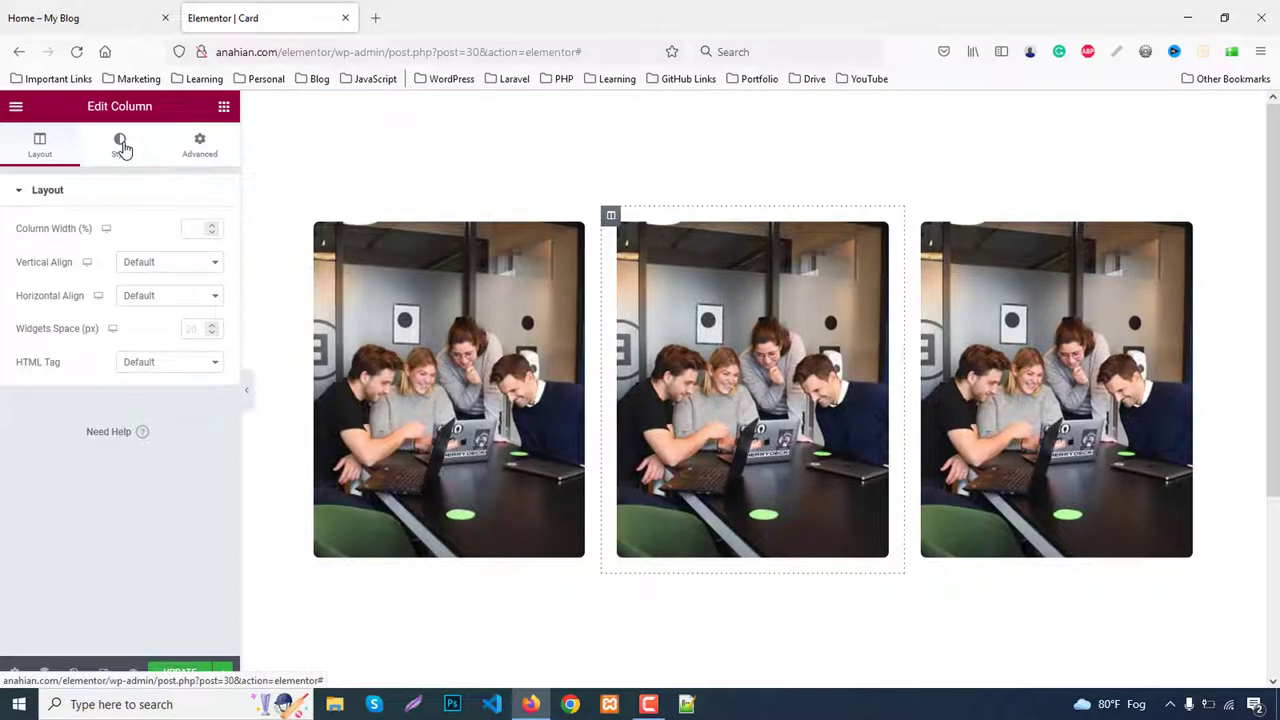
left_click(119, 145)
left_click(134, 360)
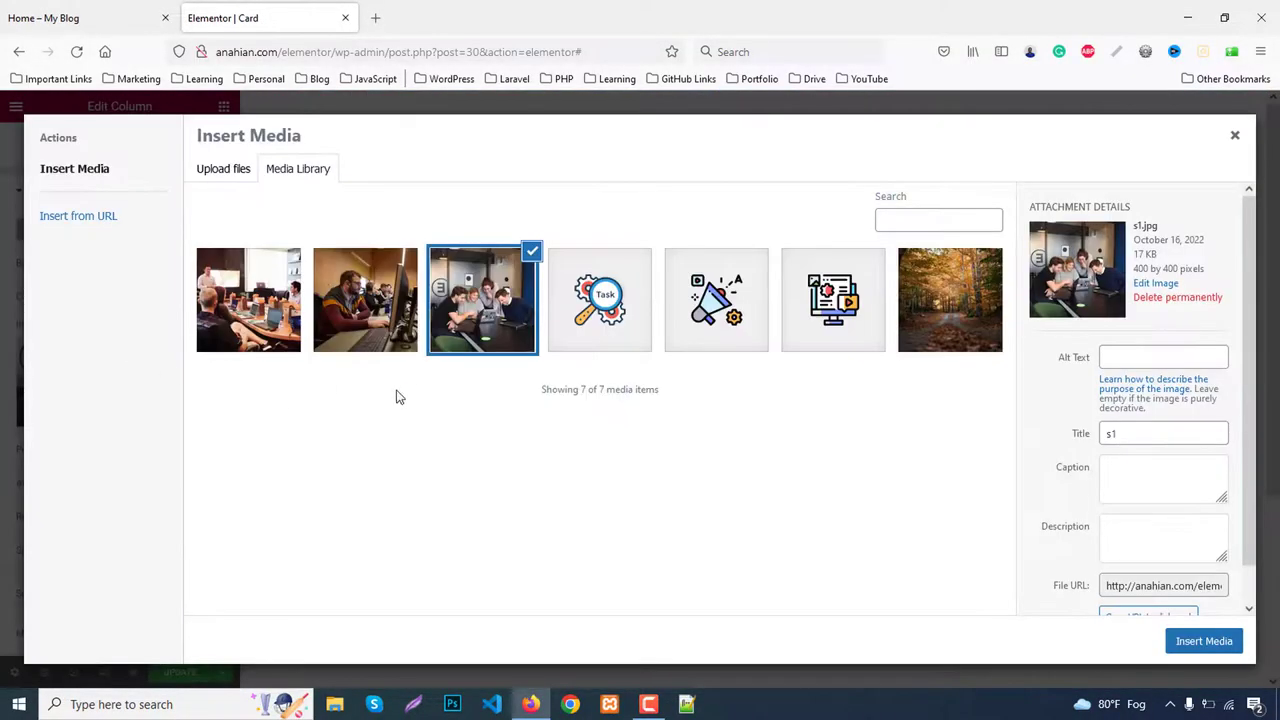
left_click(352, 320)
left_click(1208, 644)
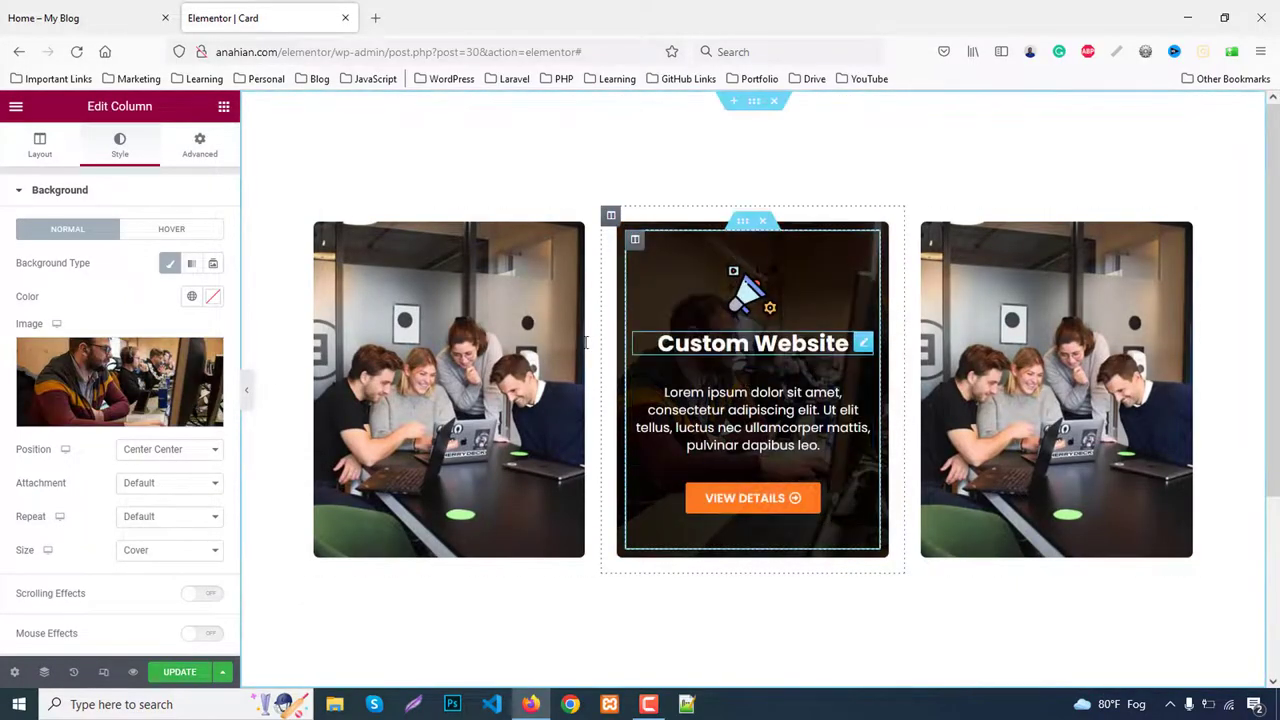
Step: Change the middle card's heading to "email marketing"
left_click(752, 343)
left_click_drag(110, 245, 14, 228)
type("S")
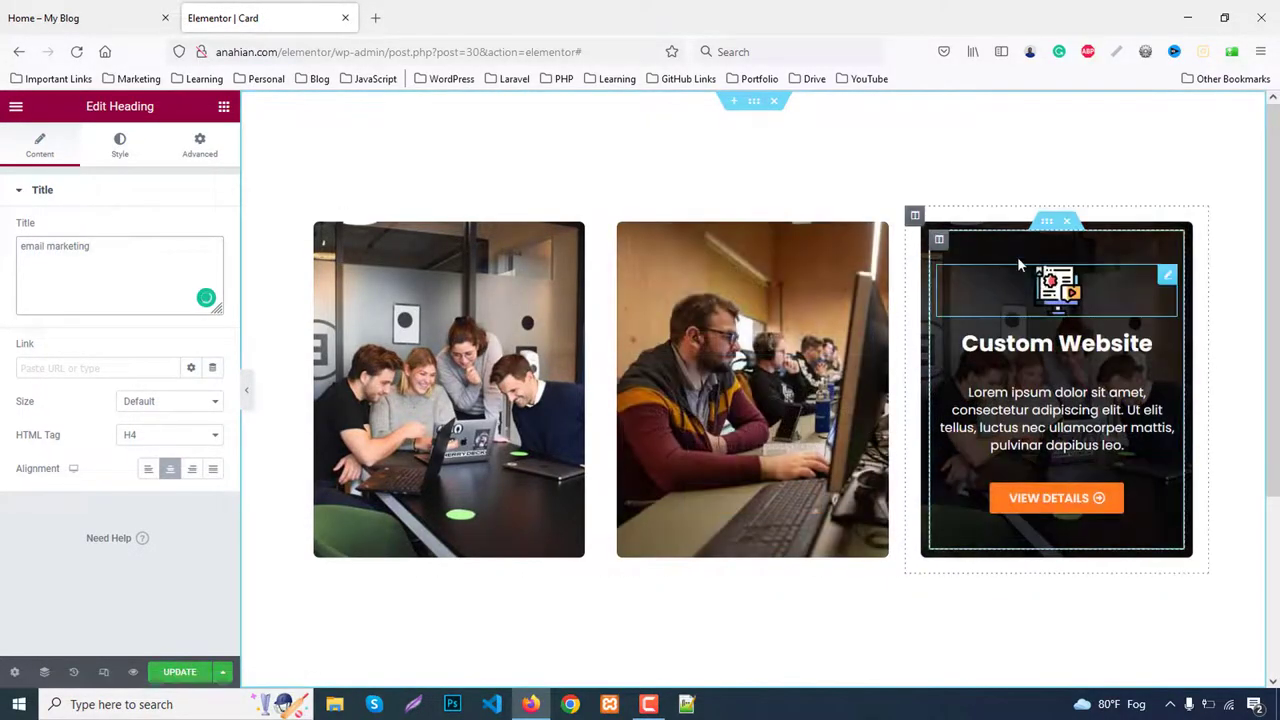
Step: Replace the third card's icon with the Task magnifier image icon3.png from the media library
left_click(1062, 290)
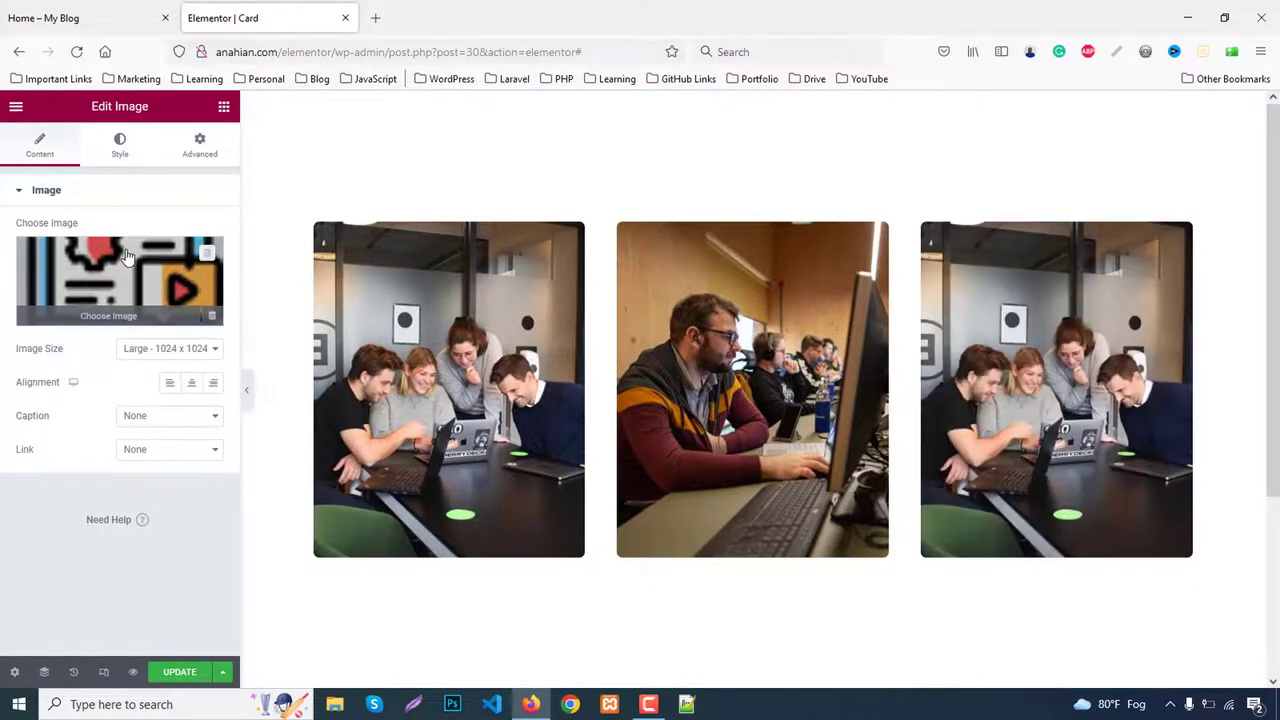
left_click(128, 258)
left_click(610, 300)
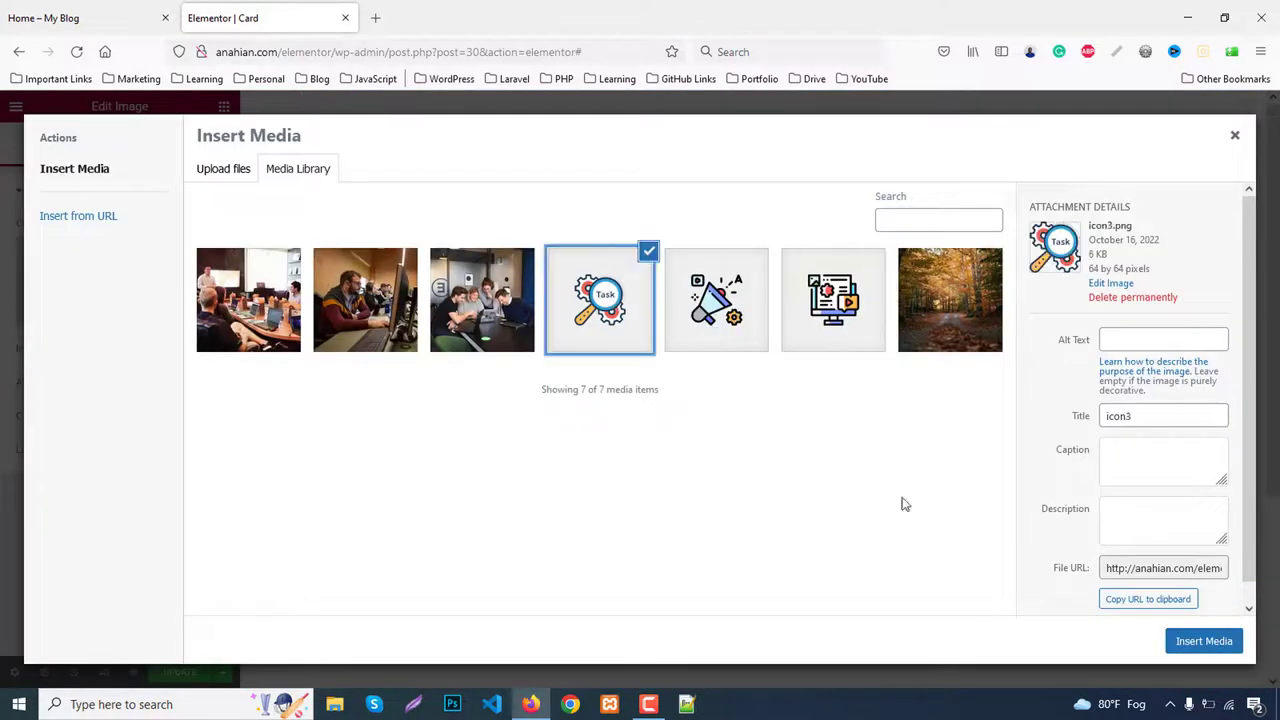
left_click(1204, 642)
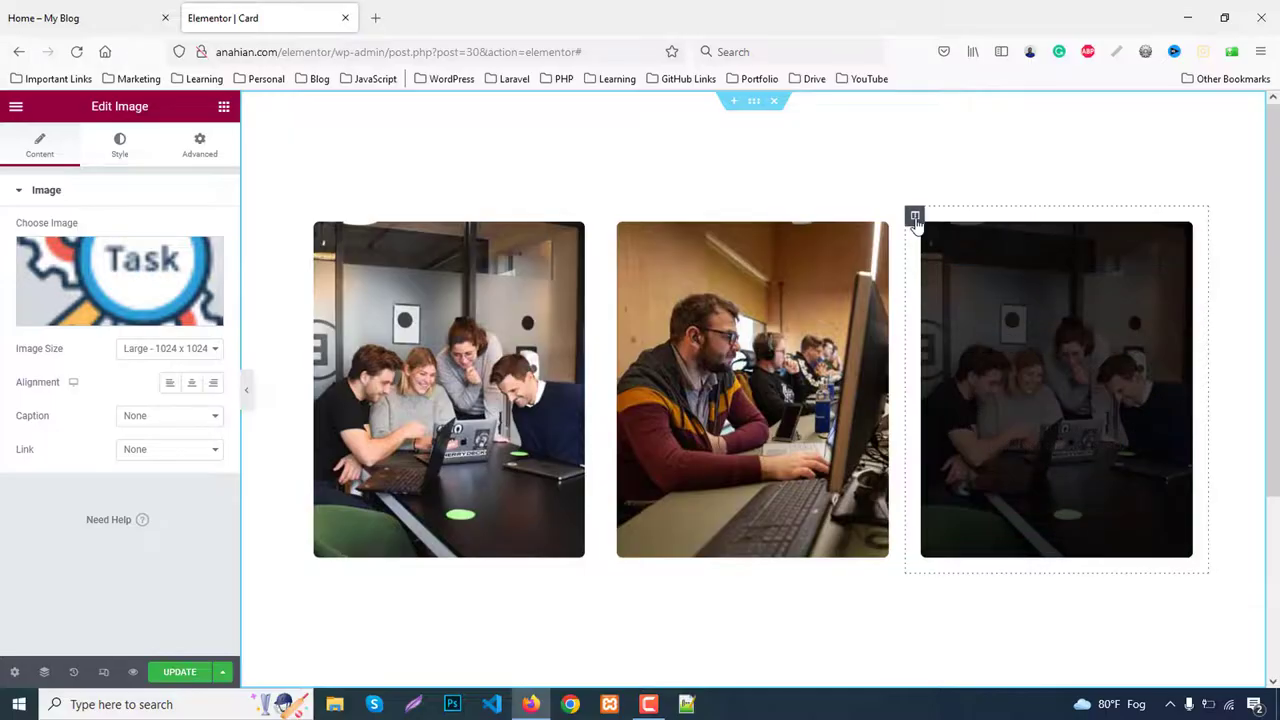
Step: Replace the third card column's background image with the meeting room photo s3.jpg
left_click(915, 217)
left_click(117, 142)
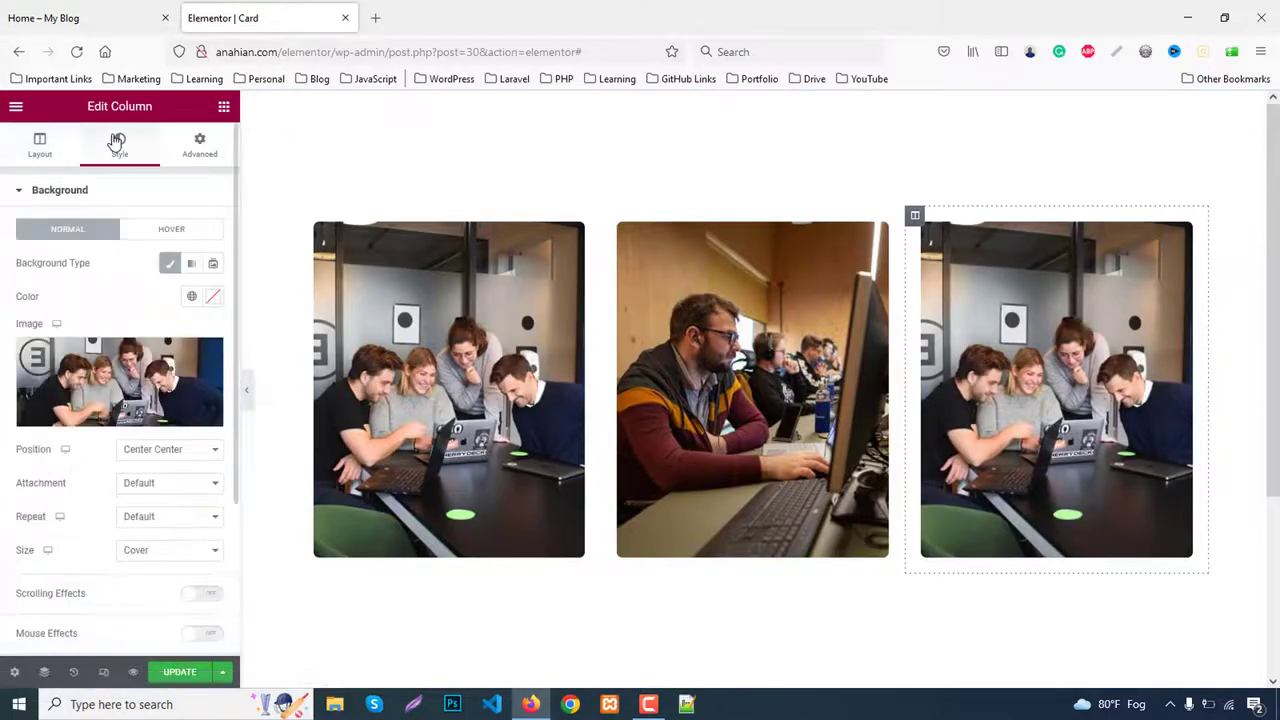
left_click(93, 385)
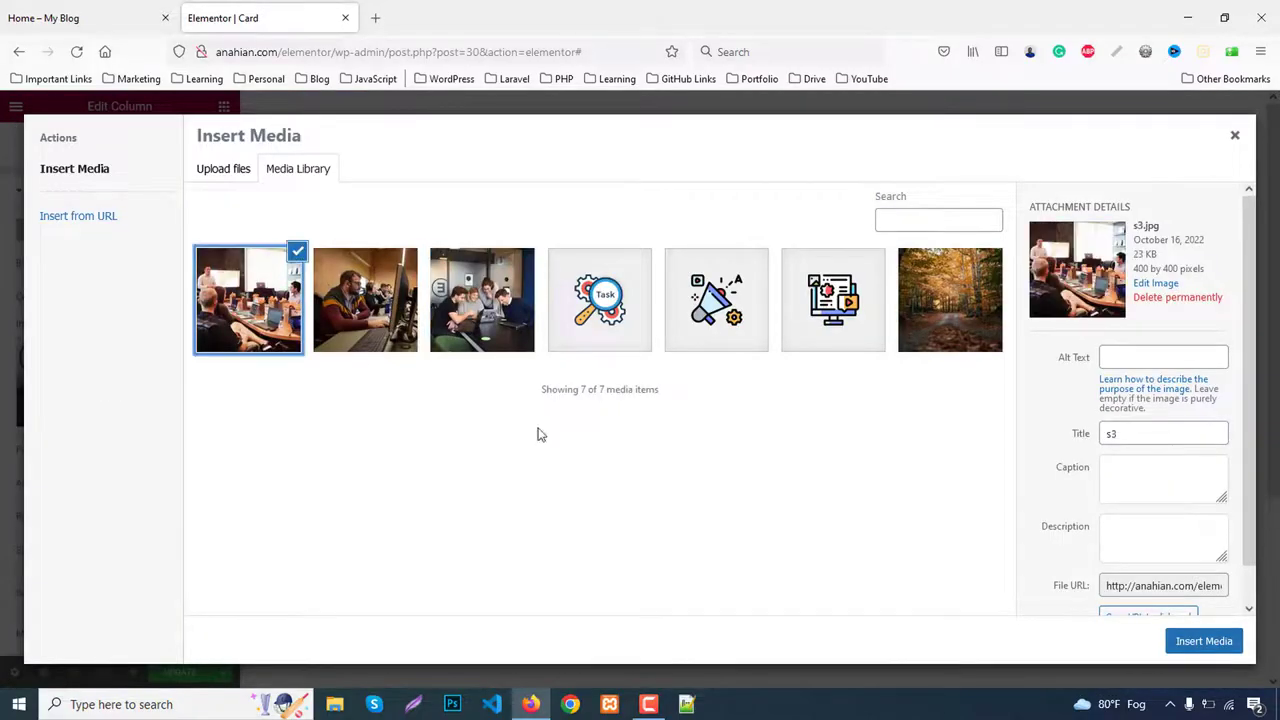
left_click(1187, 645)
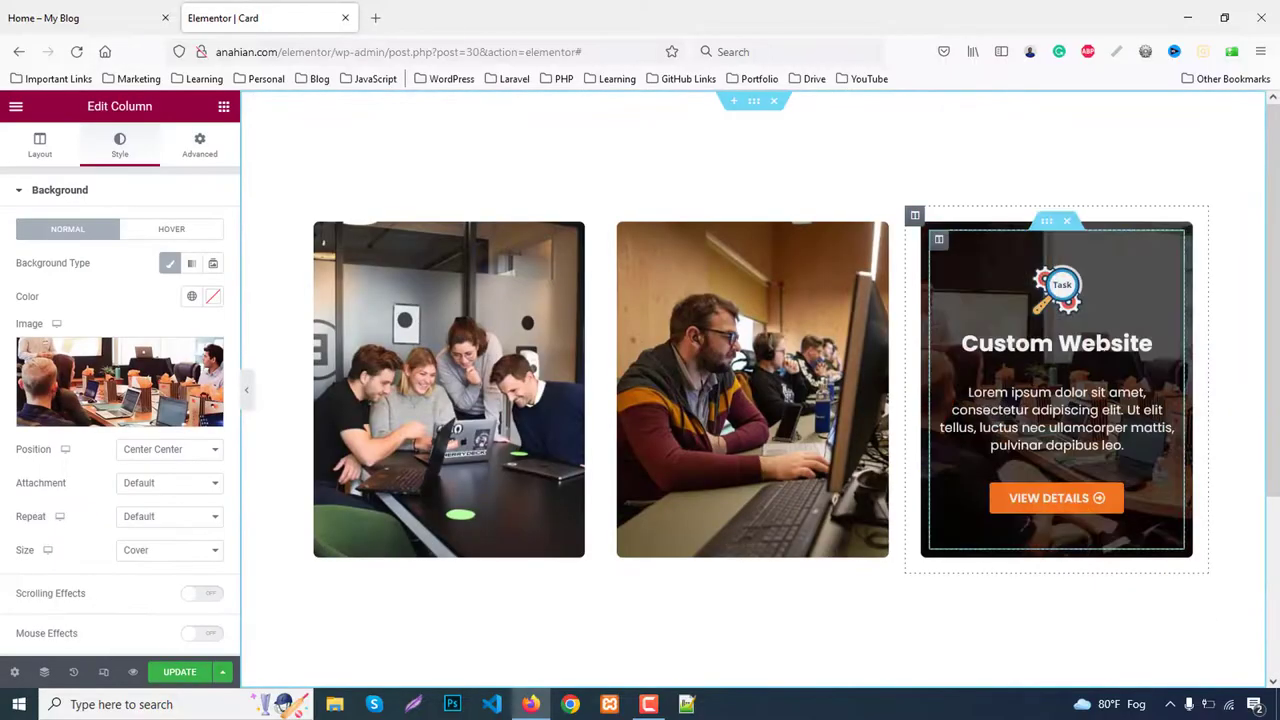
Step: Change the third card's heading to "seo optimizations" and preview the hover effect on the cards without the editing panel
left_click(1057, 343)
left_click_drag(100, 251, 18, 247)
type("S")
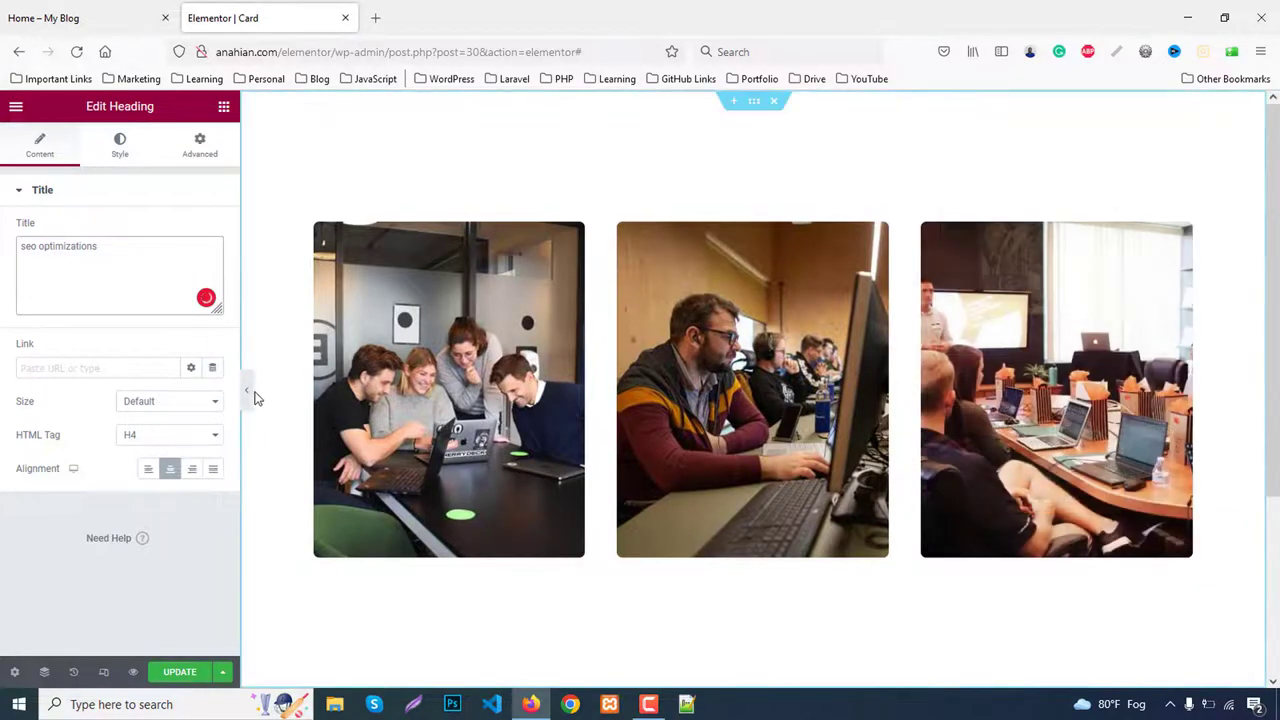
left_click(247, 392)
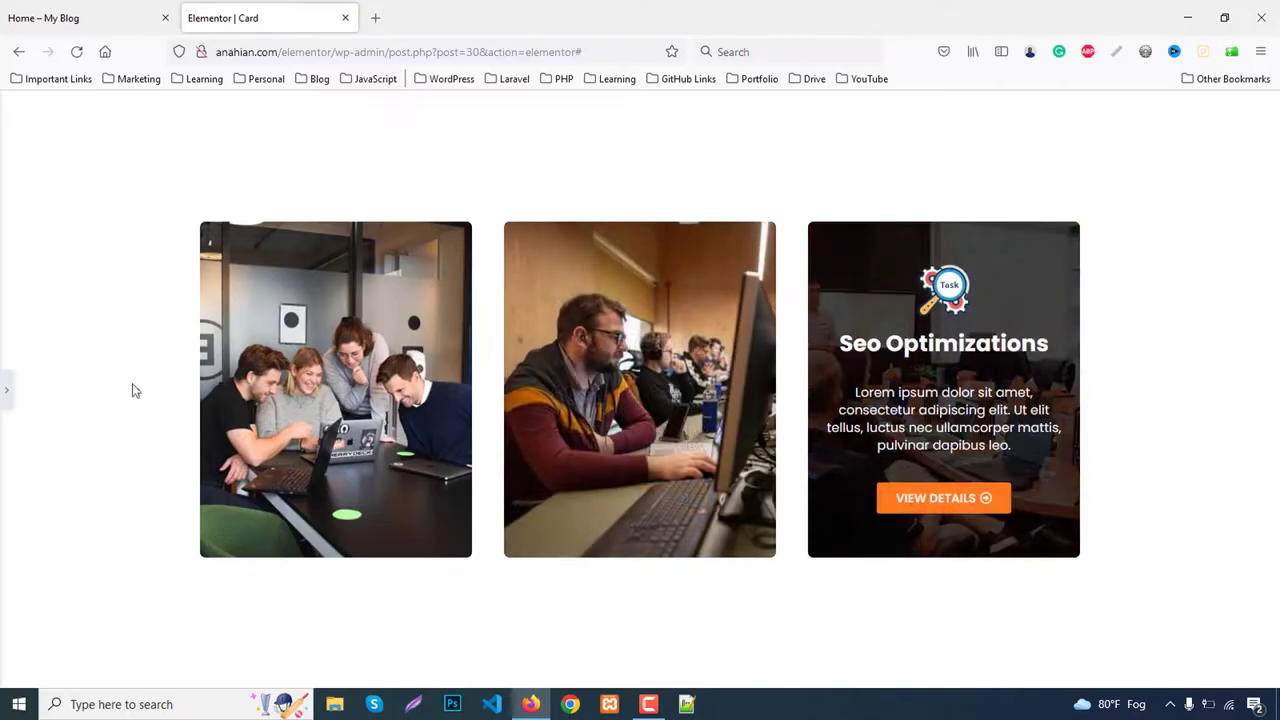
left_click(5, 390)
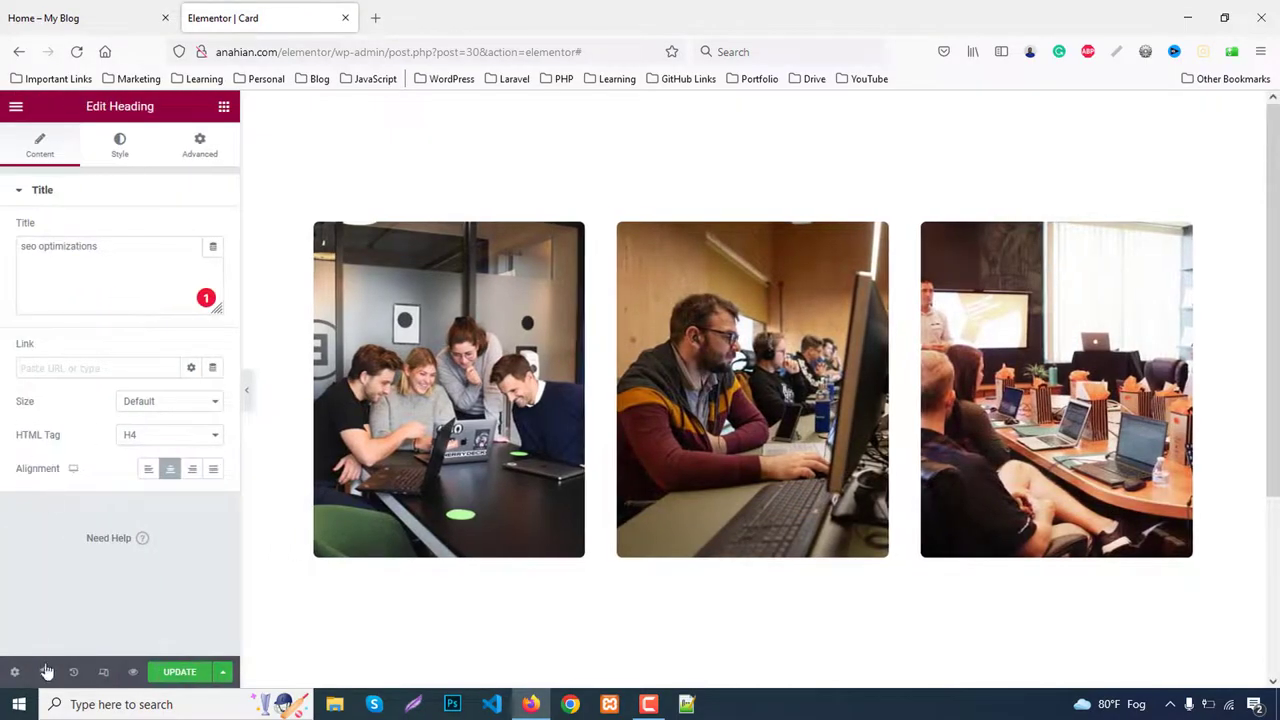
Step: Switch the responsive mode to tablet and set the first card's column width to 100%
left_click(103, 672)
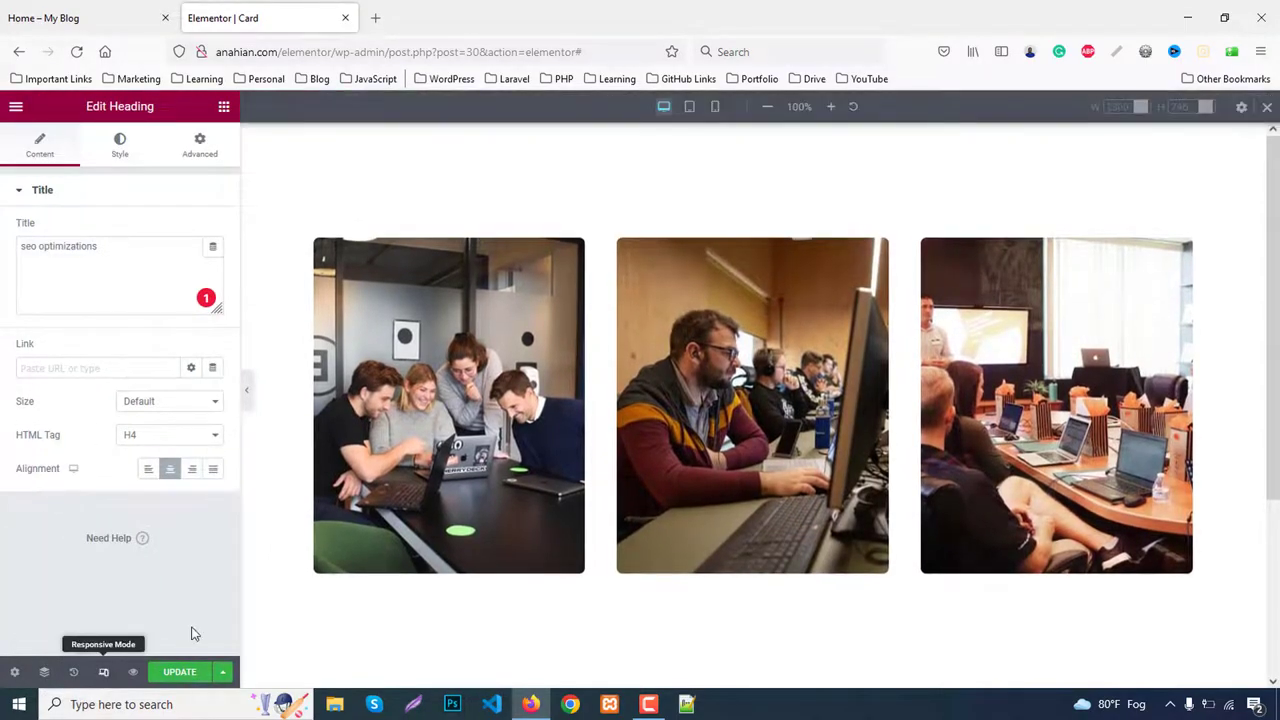
left_click(690, 108)
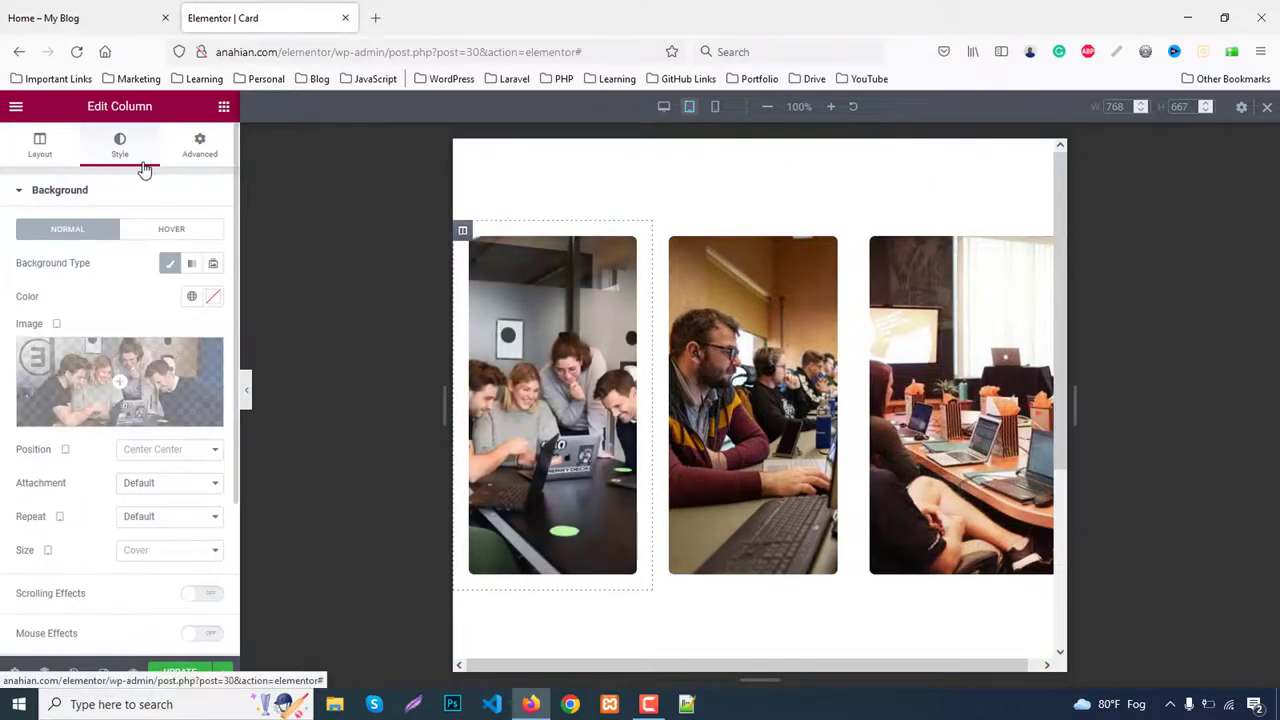
left_click(40, 146)
left_click(198, 229)
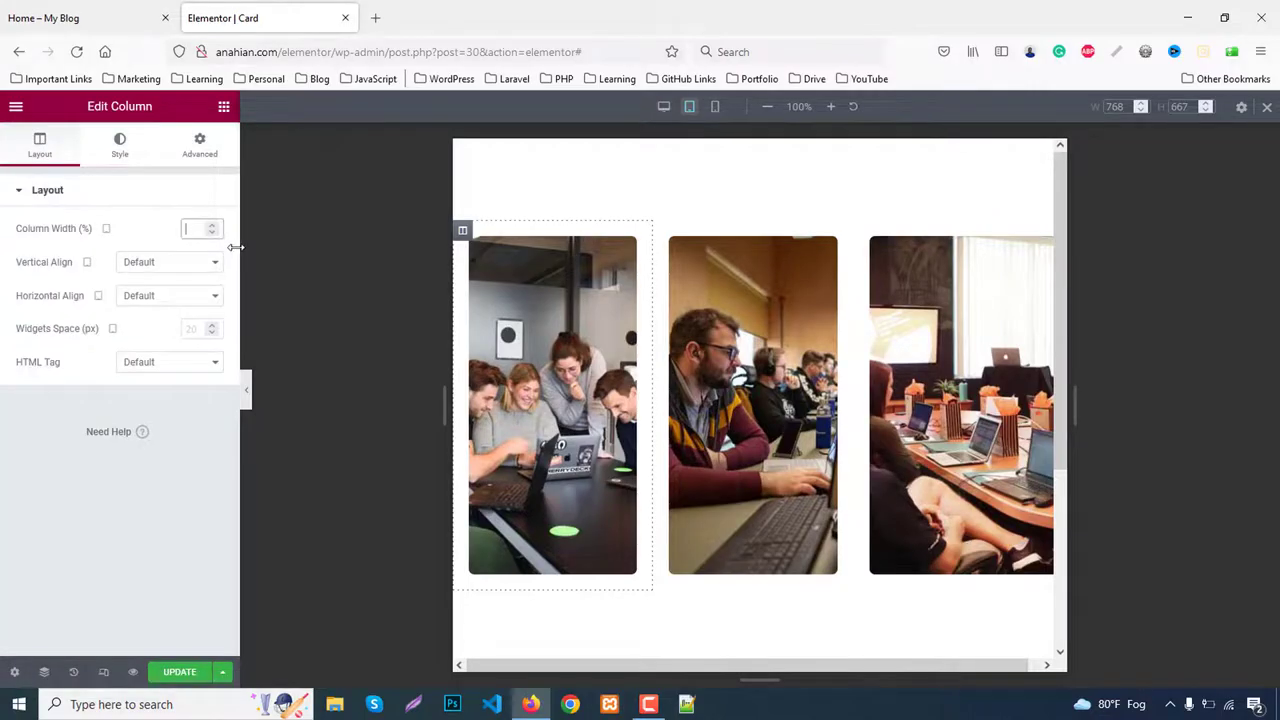
type("100")
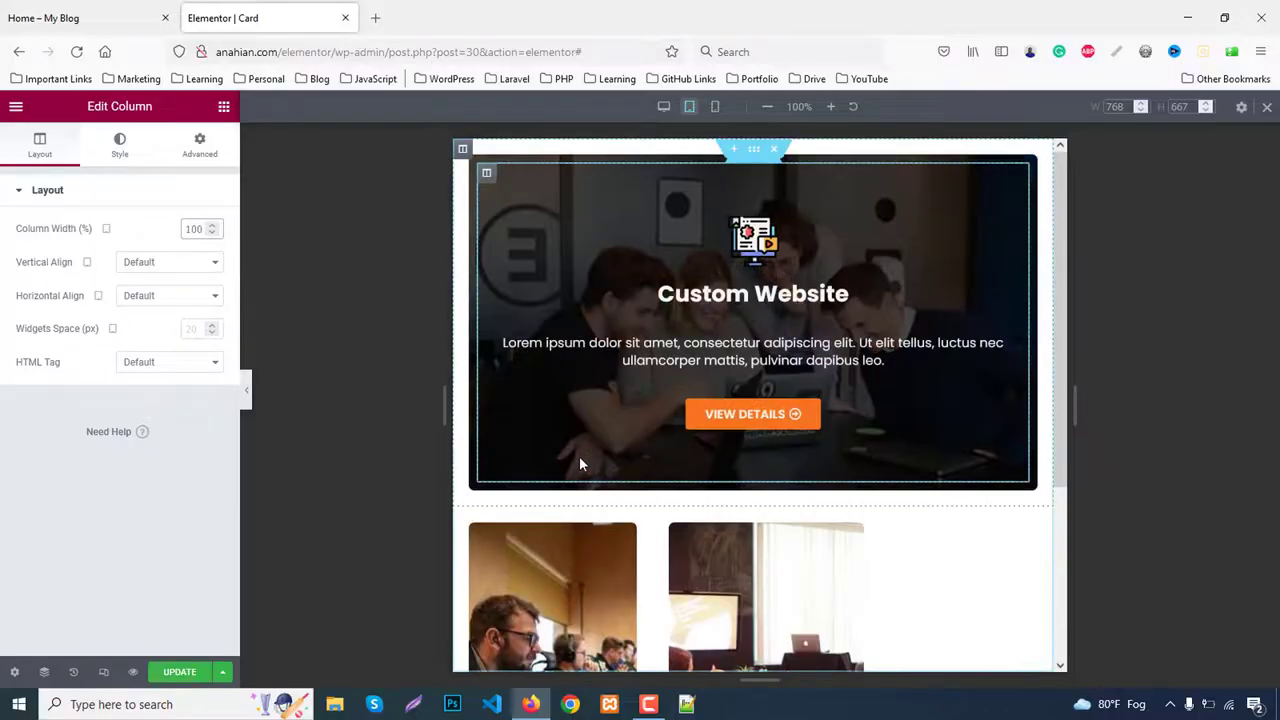
Step: Set the second card's tablet column width to 100%
scroll(540, 465, "down", 1)
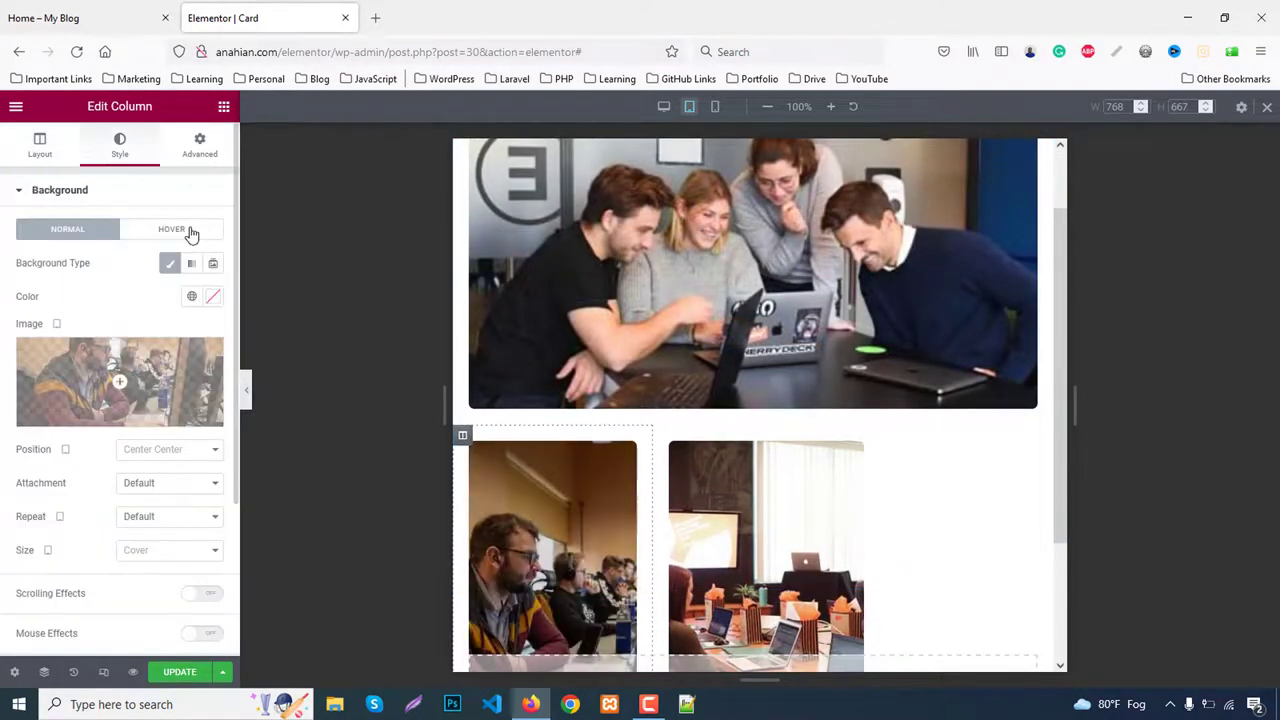
left_click(40, 146)
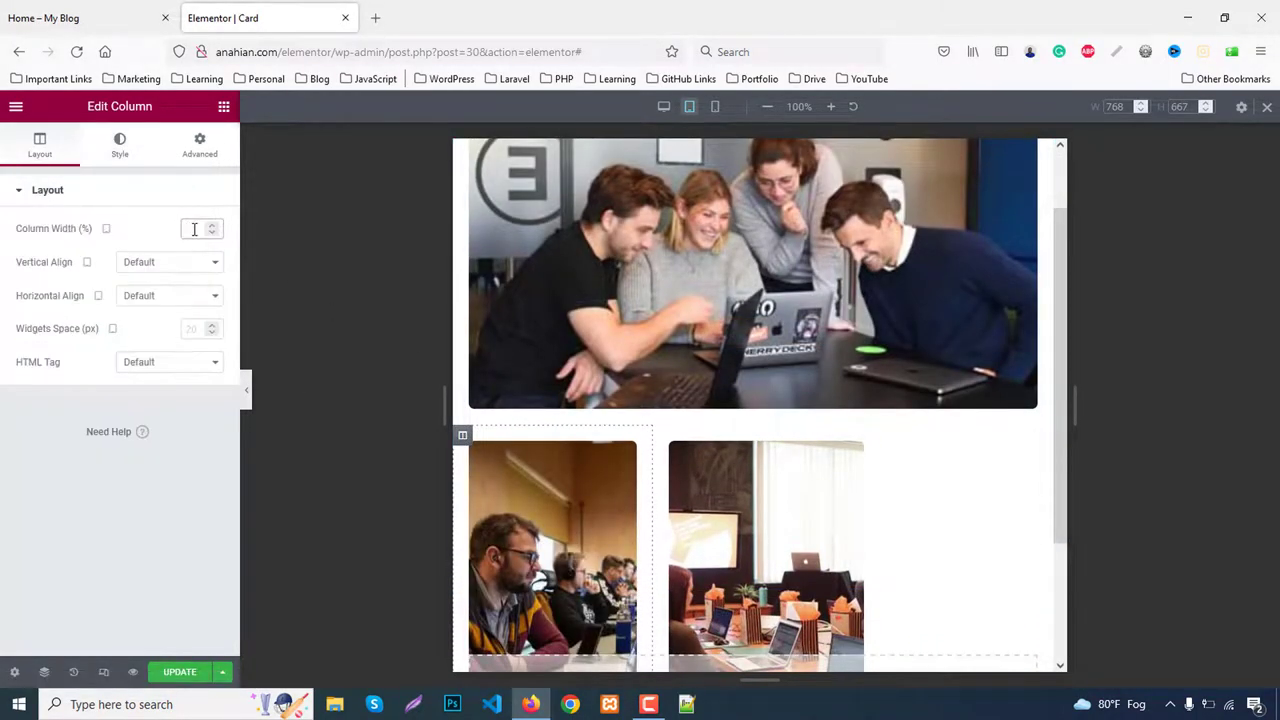
left_click(196, 231)
type("100")
Step: Set the third card's tablet column width to 100%
scroll(774, 356, "down", 3)
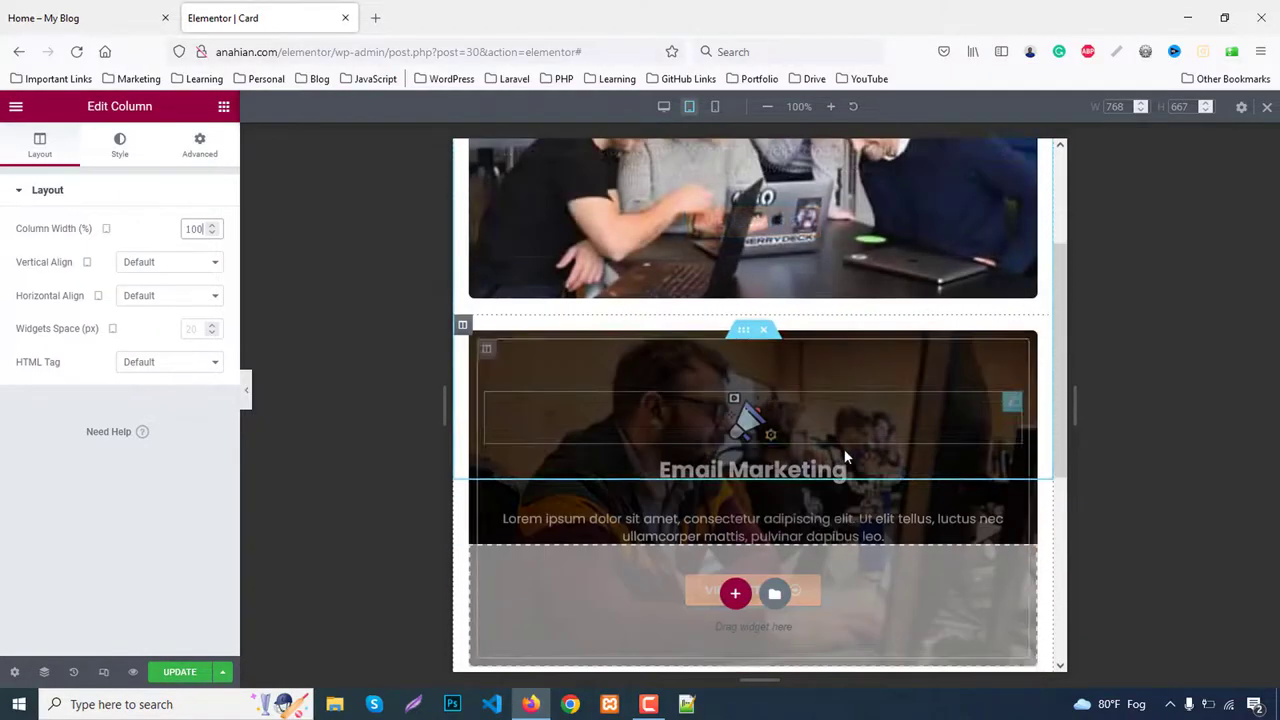
scroll(720, 330, "down", 3)
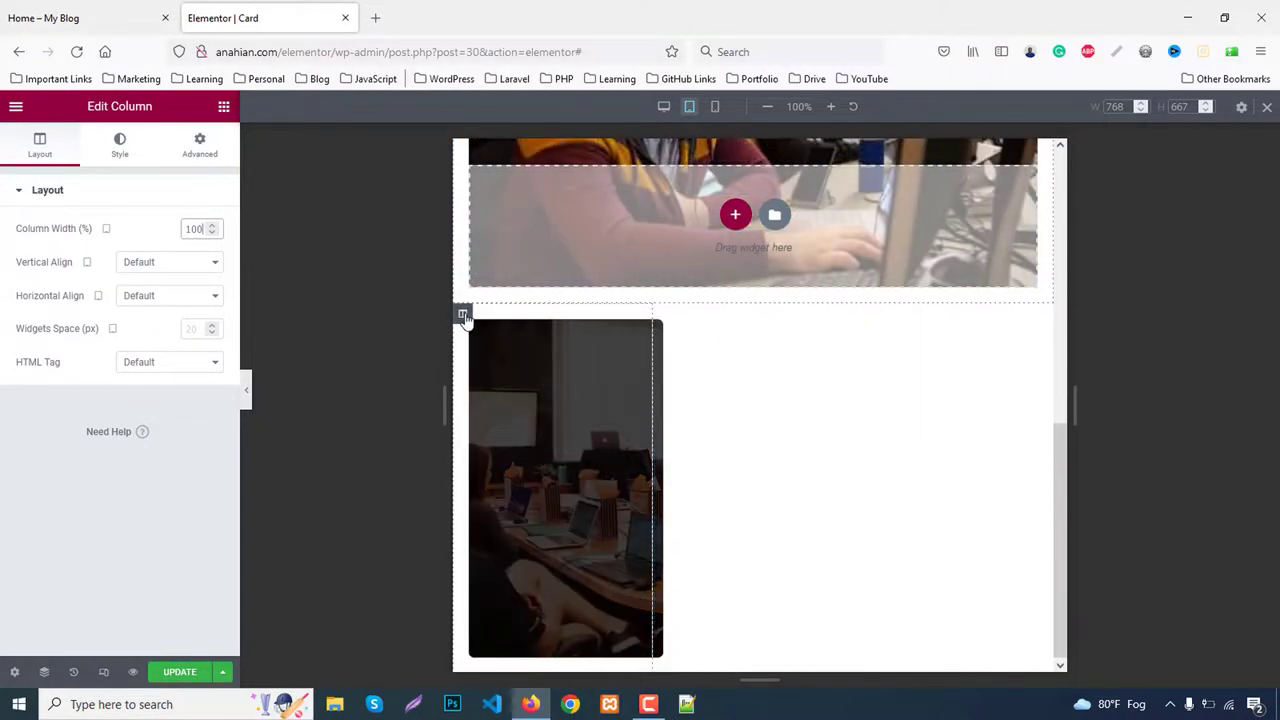
left_click(36, 148)
left_click(209, 238)
type("100")
Step: Check the stacked cards in the mobile preview and exit responsive mode
scroll(843, 525, "up", 7)
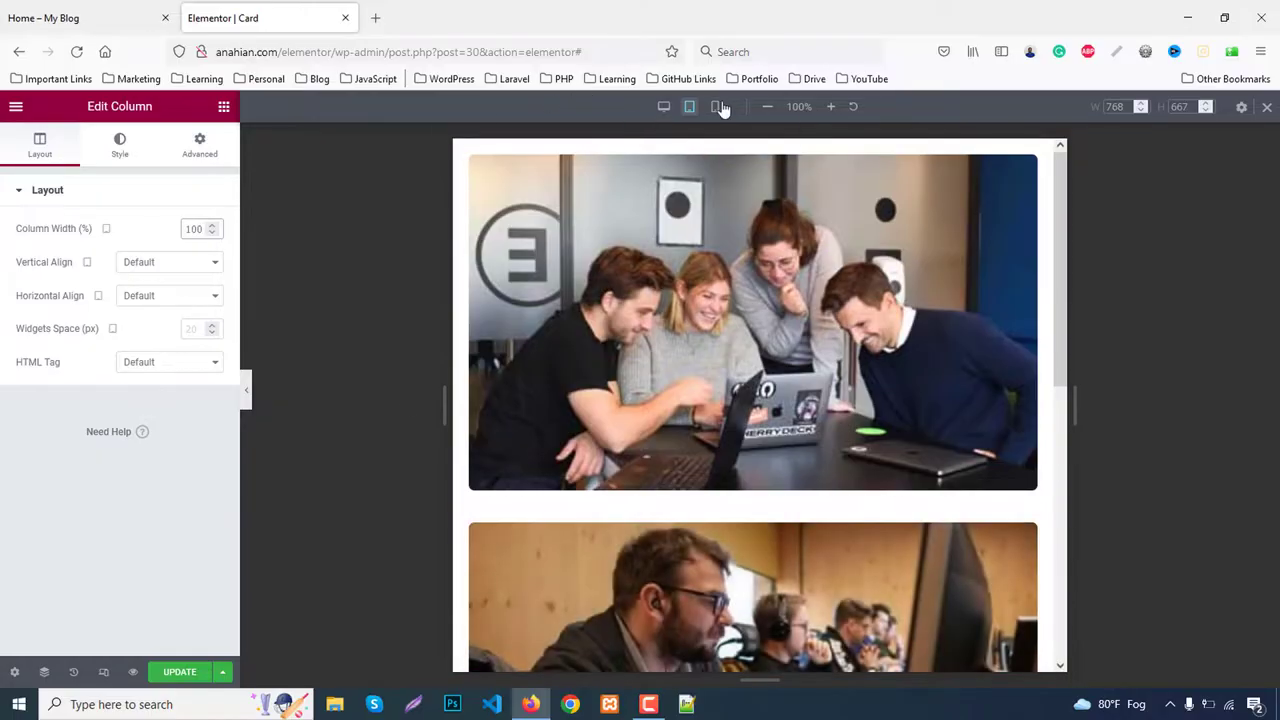
left_click(716, 106)
scroll(771, 277, "down", 9)
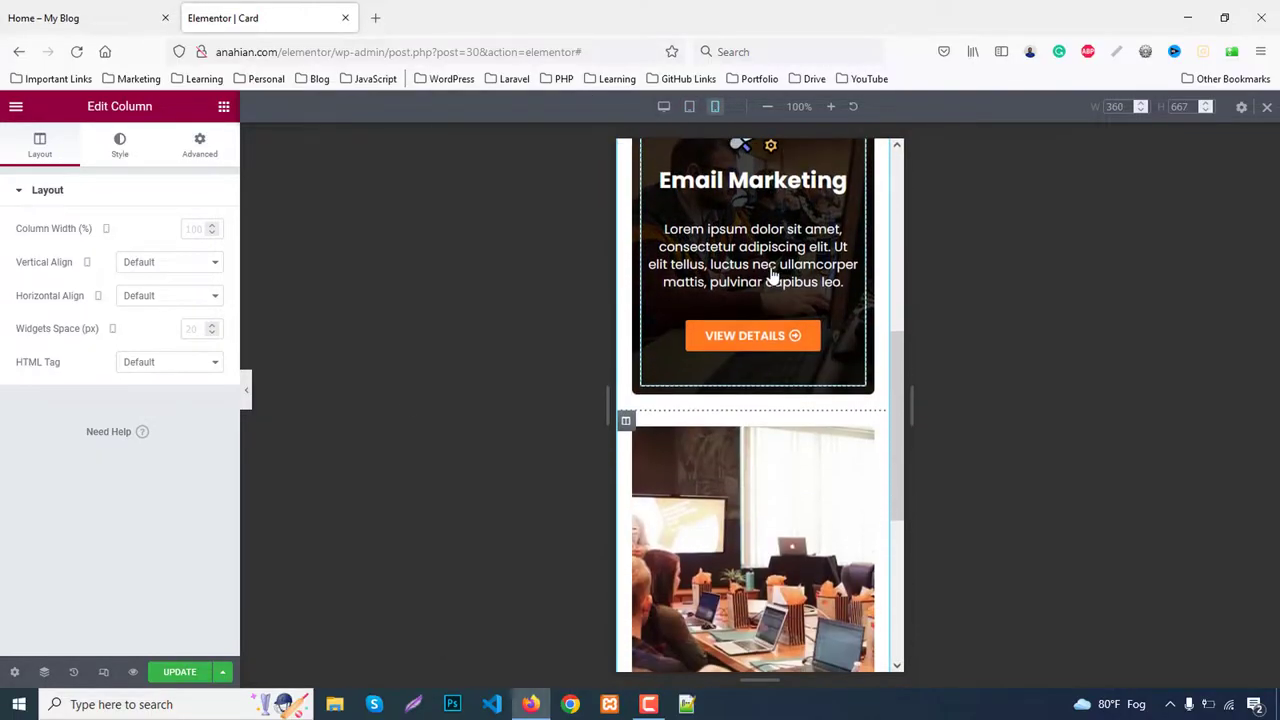
scroll(760, 285, "down", 10)
scroll(800, 300, "up", 3)
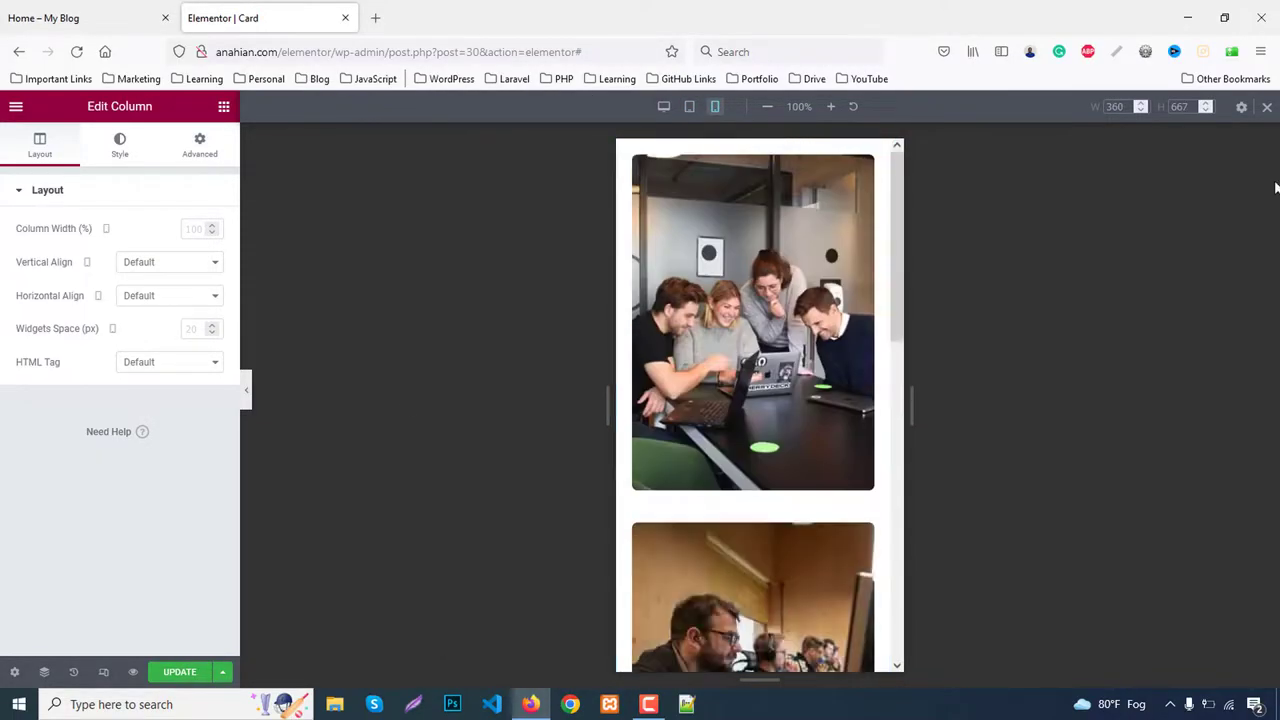
left_click(1267, 106)
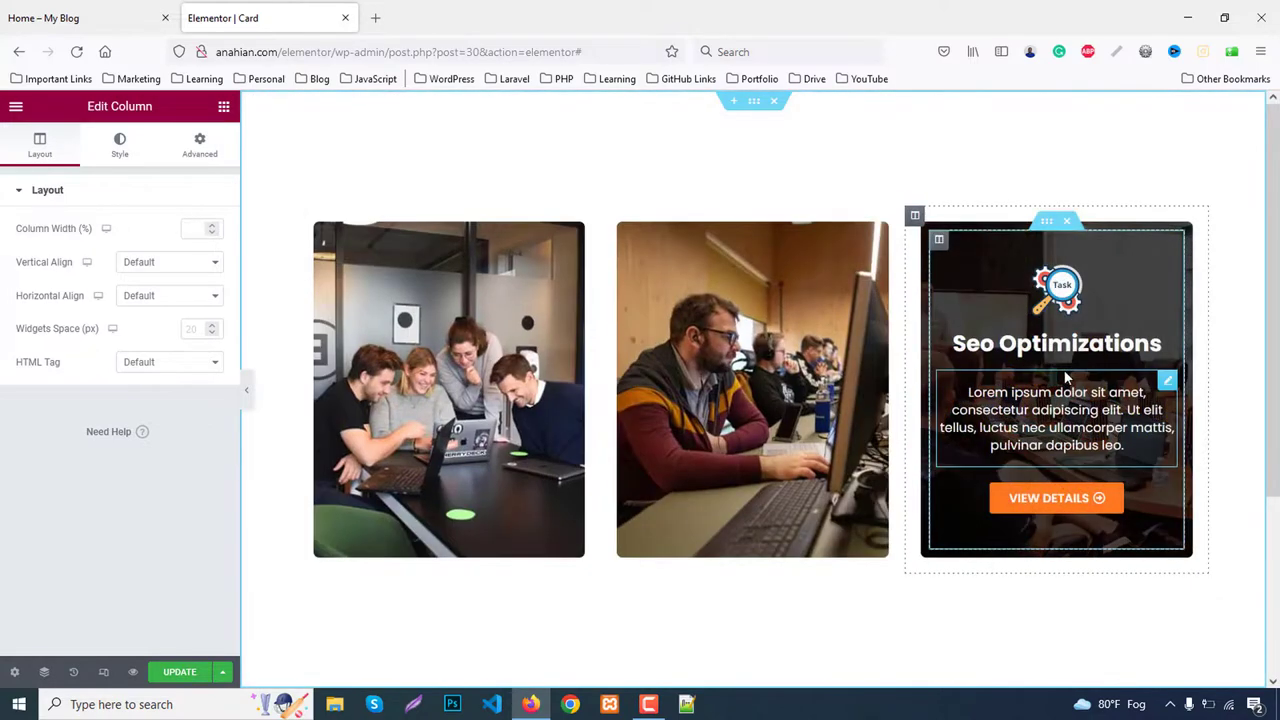